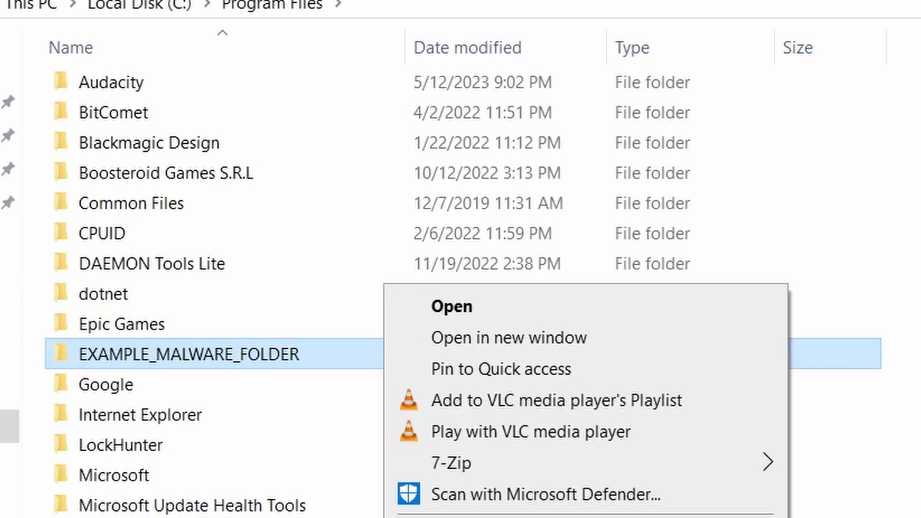
# Try to delete EXAMPLE_MALWARE_FOLDER from C:\Program Files and retry the deletion once
pyautogui.press('Delete')
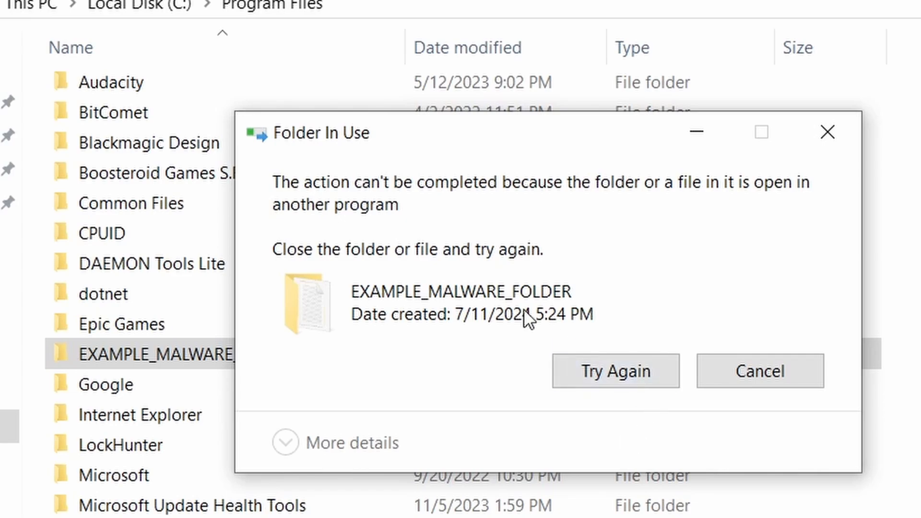
pyautogui.click(605, 376)
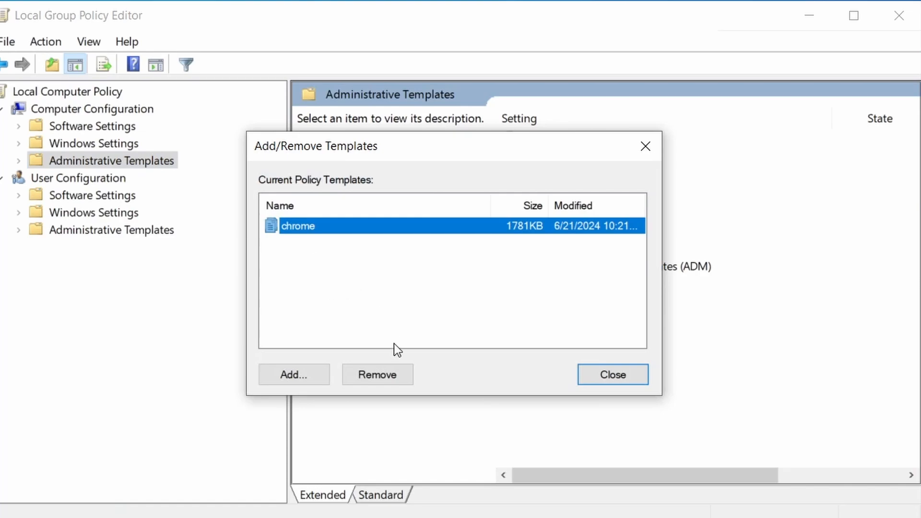
# Remove the chrome policy template from the Administrative Templates and close the template list
pyautogui.click(387, 372)
pyautogui.click(640, 375)
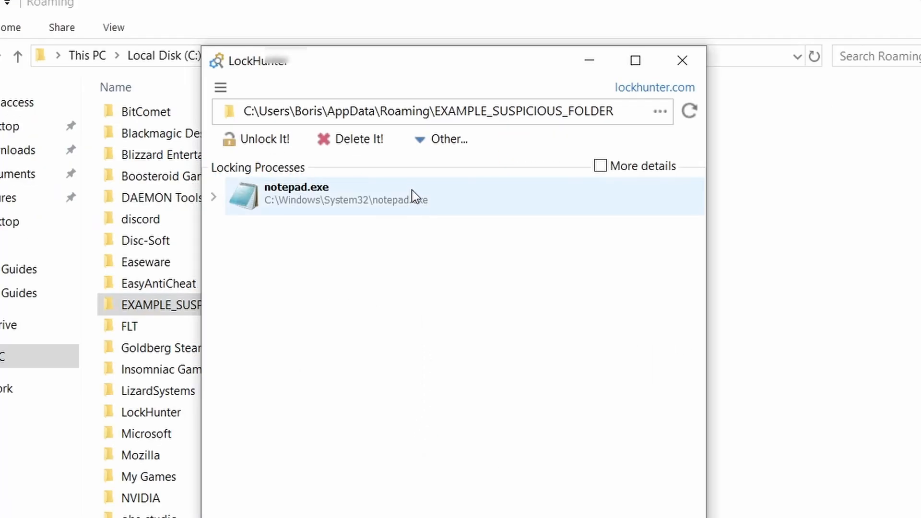
# Delete the locked EXAMPLE_SUSPICIOUS_FOLDER in AppData\Roaming with LockHunter
pyautogui.click(376, 146)
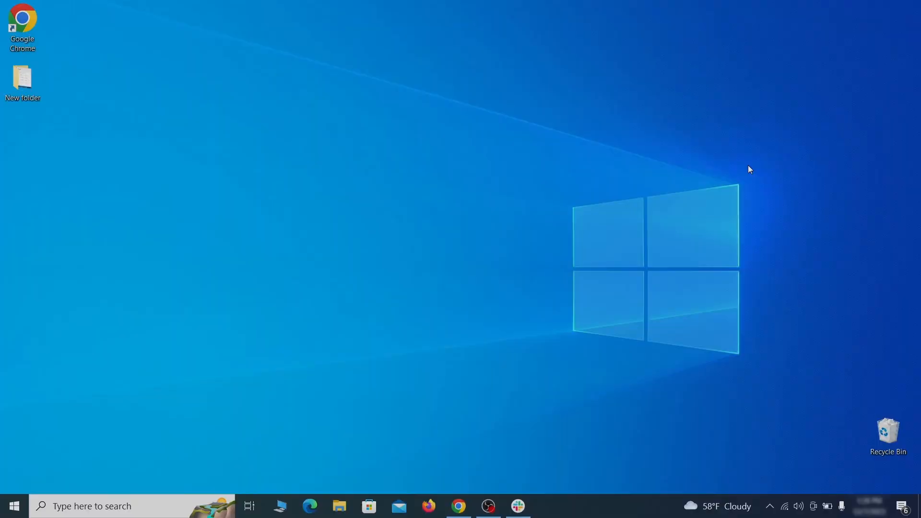
# Search Windows for "apps & features" and open the Apps & features settings
pyautogui.press('super')
pyautogui.write('apps & ')
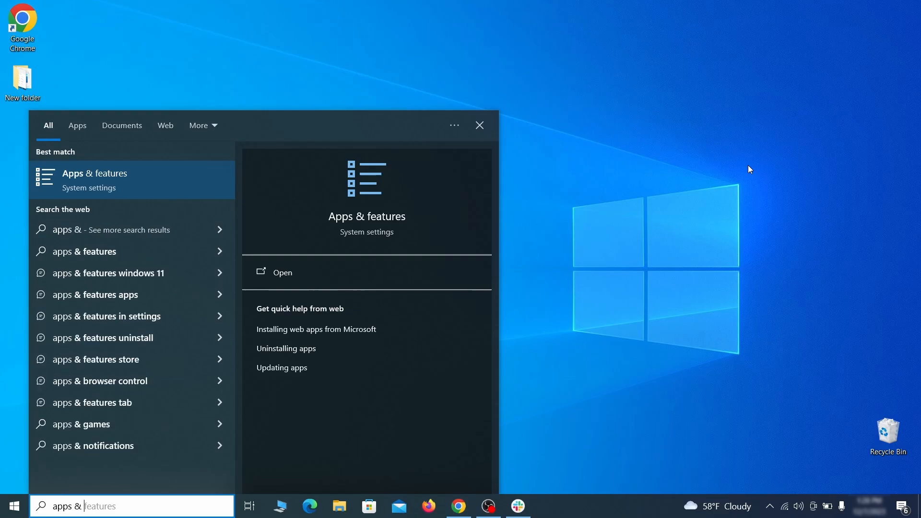
pyautogui.write('features')
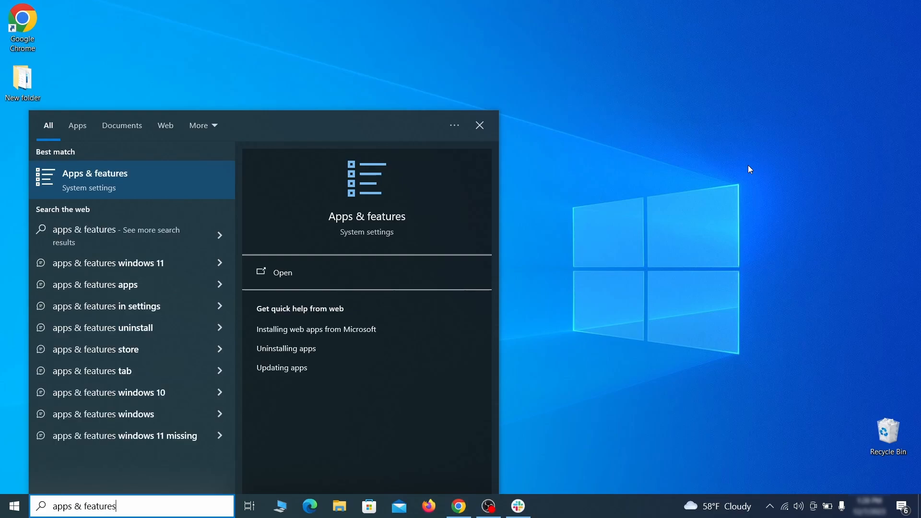
pyautogui.press('Return')
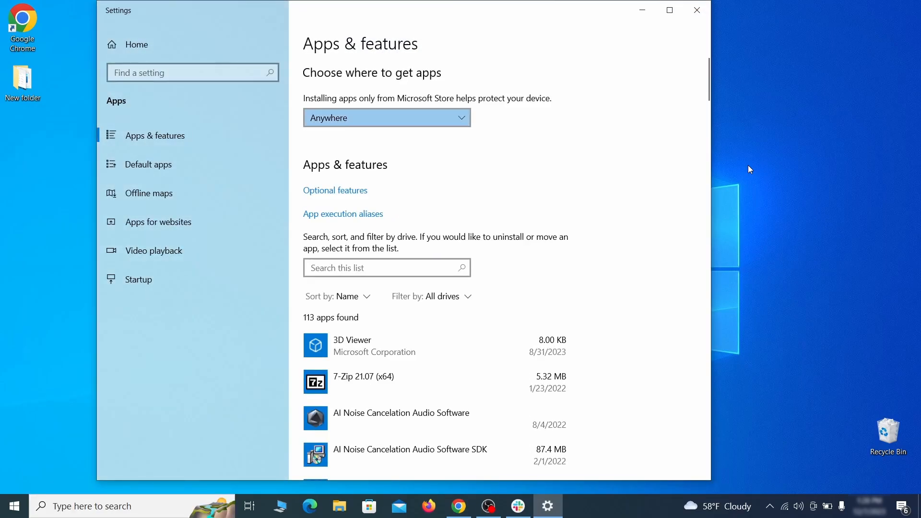
# Sort the list of installed apps by install date
pyautogui.click(360, 297)
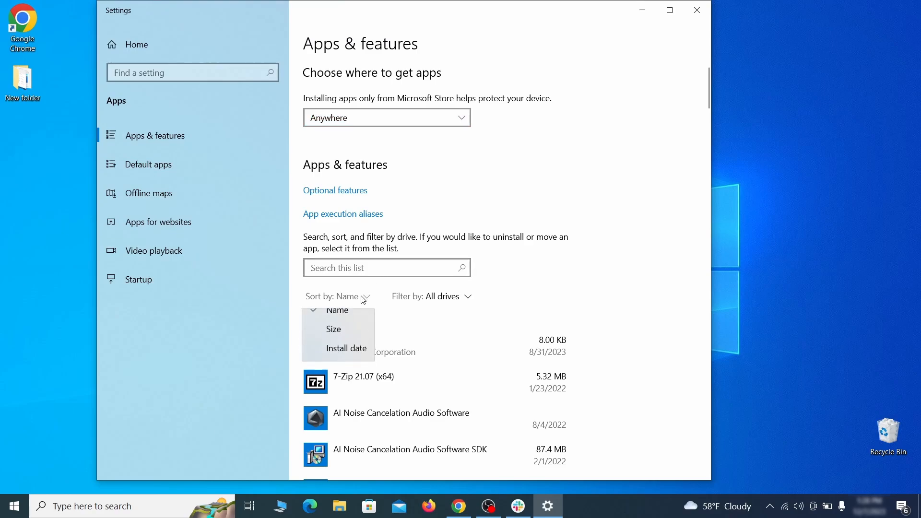
pyautogui.click(346, 360)
pyautogui.scroll(-2, 493, 321)
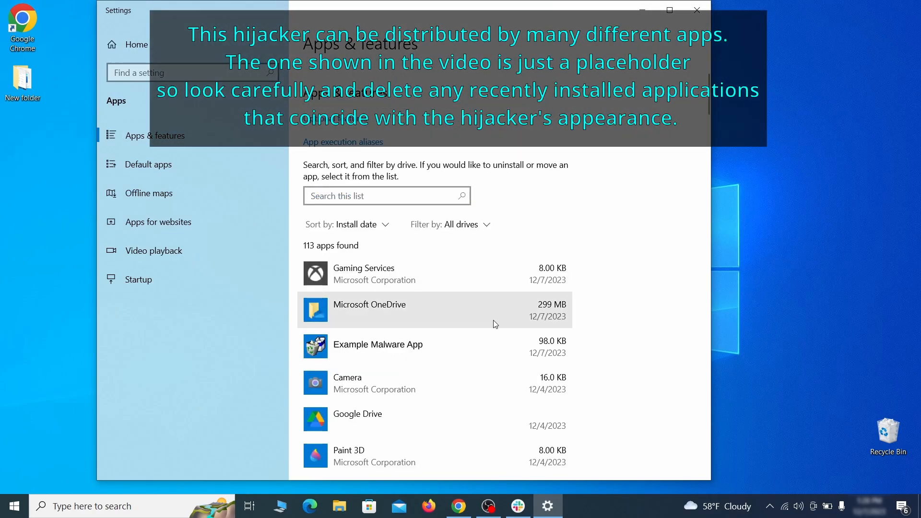
# Uninstall Example Malware App from the app list, confirm the removal, and close Settings
pyautogui.click(472, 345)
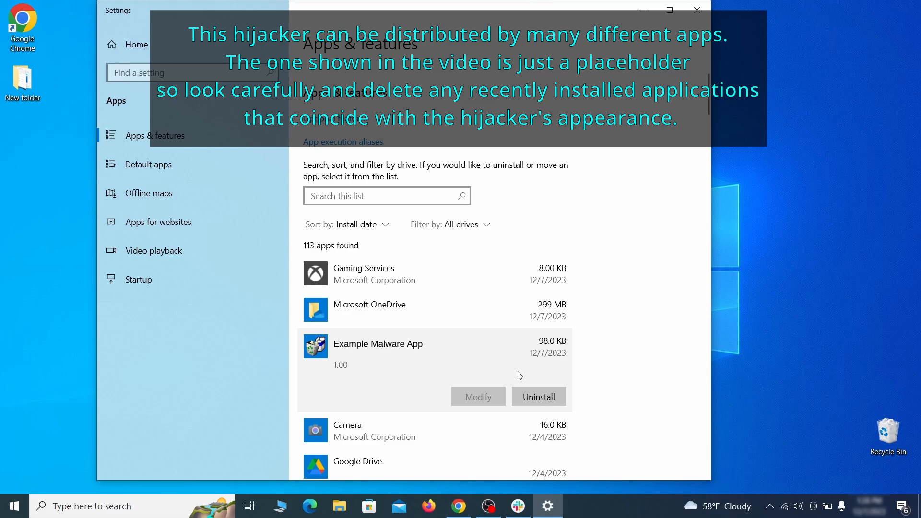
pyautogui.click(550, 395)
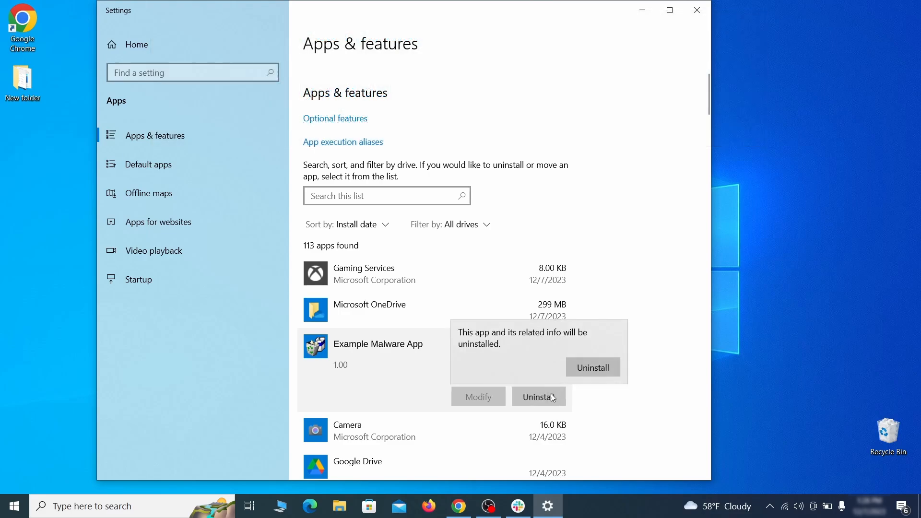
pyautogui.click(611, 367)
pyautogui.click(545, 366)
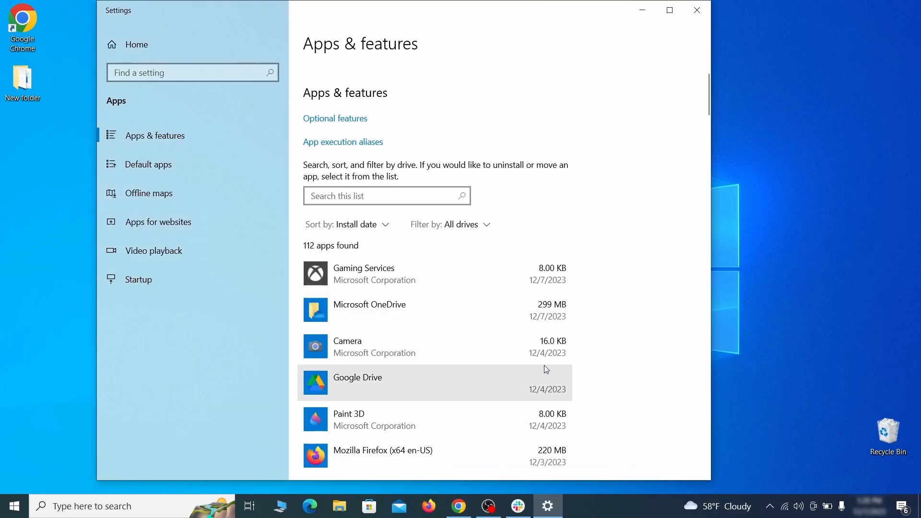
pyautogui.click(707, 14)
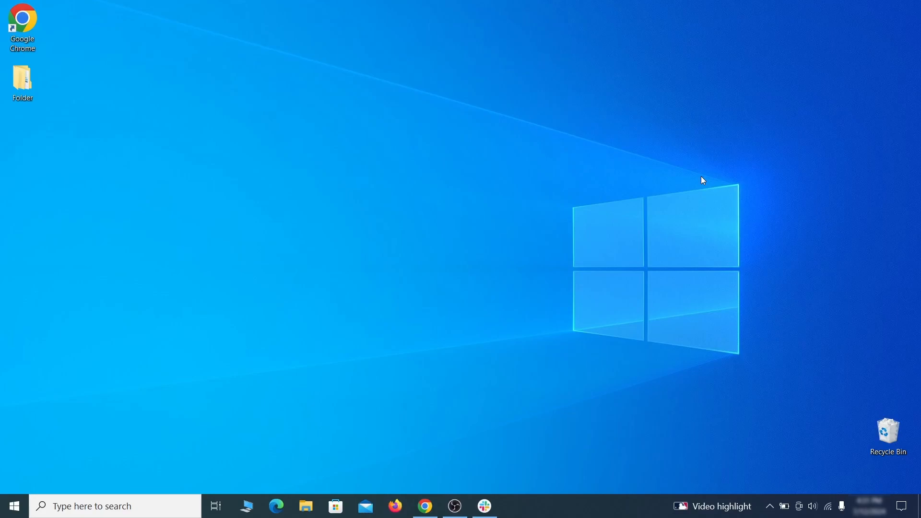
# Set File Explorer Options to show hidden files, folders, and drives, and apply the change
pyautogui.click(19, 503)
pyautogui.write('folder options')
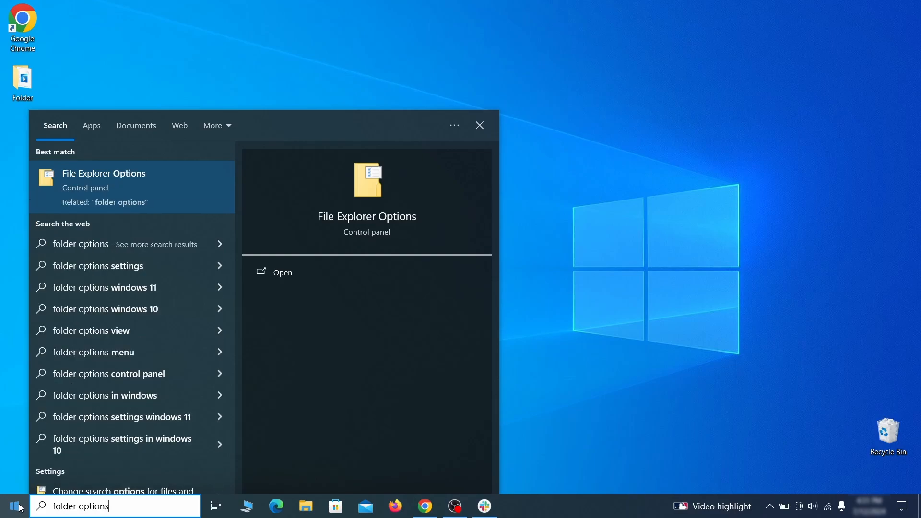
pyautogui.press('Return')
pyautogui.click(180, 116)
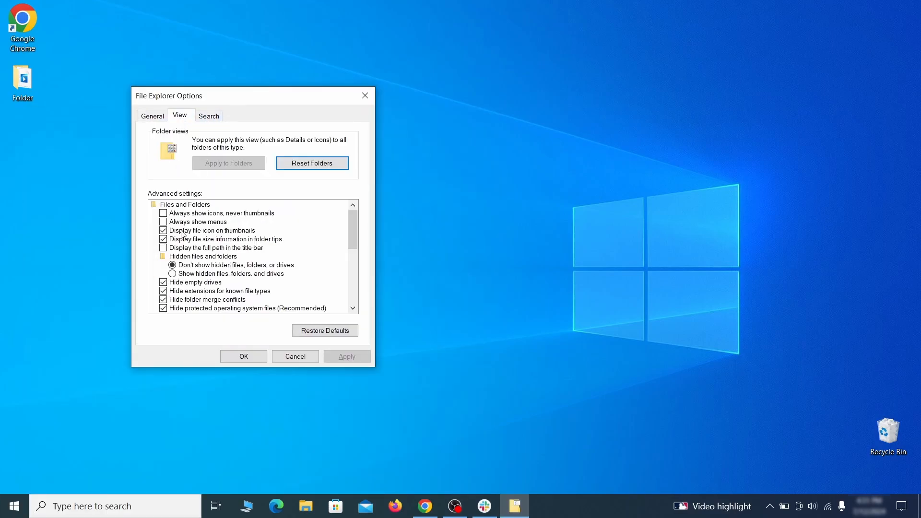
pyautogui.click(172, 274)
pyautogui.click(347, 356)
pyautogui.click(244, 357)
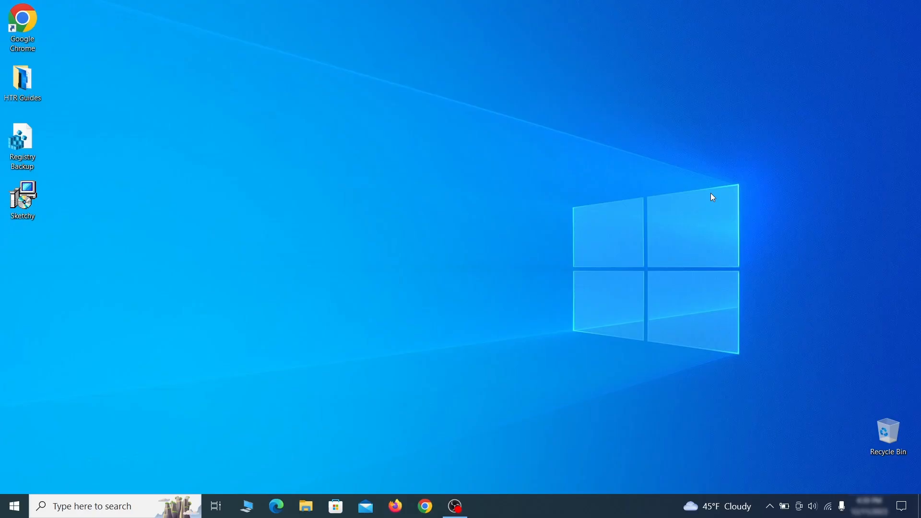
# Open Task Scheduler and display the tasks in the Task Scheduler Library
pyautogui.press('super')
pyautogui.write('task sched')
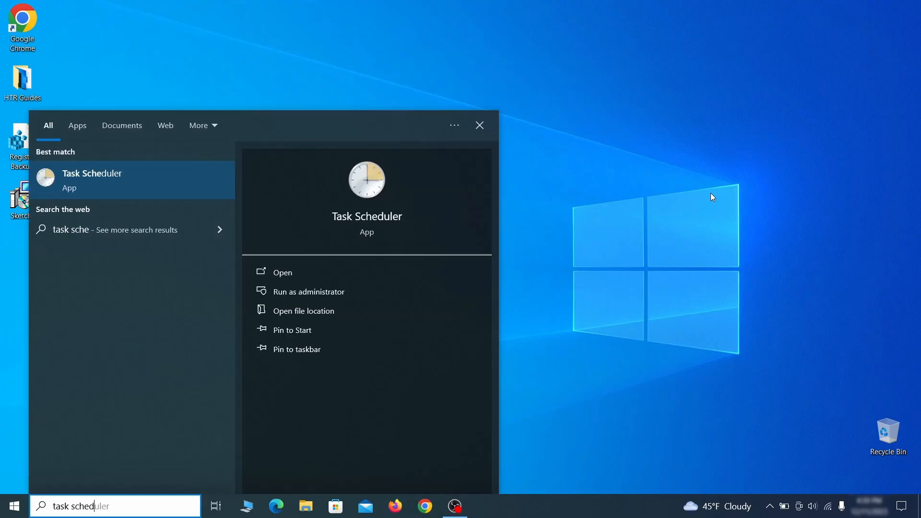
pyautogui.write('uler')
pyautogui.press('Return')
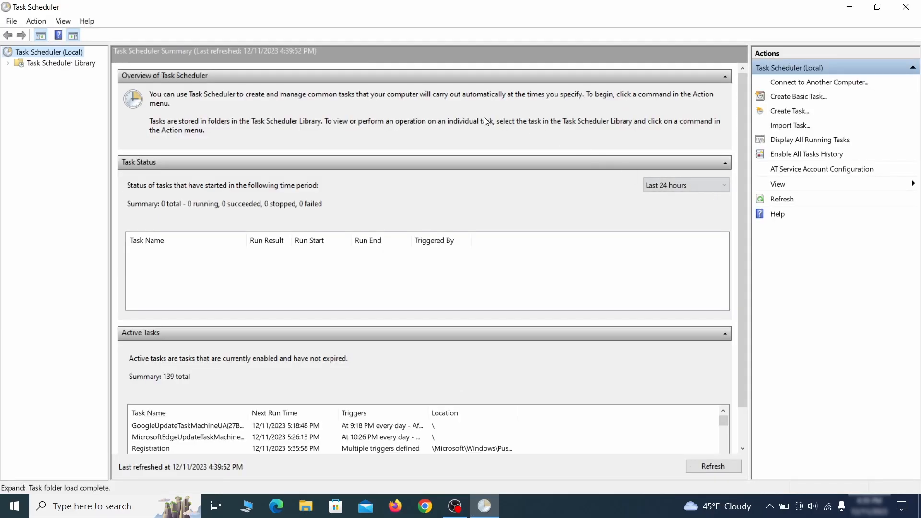
pyautogui.click(81, 64)
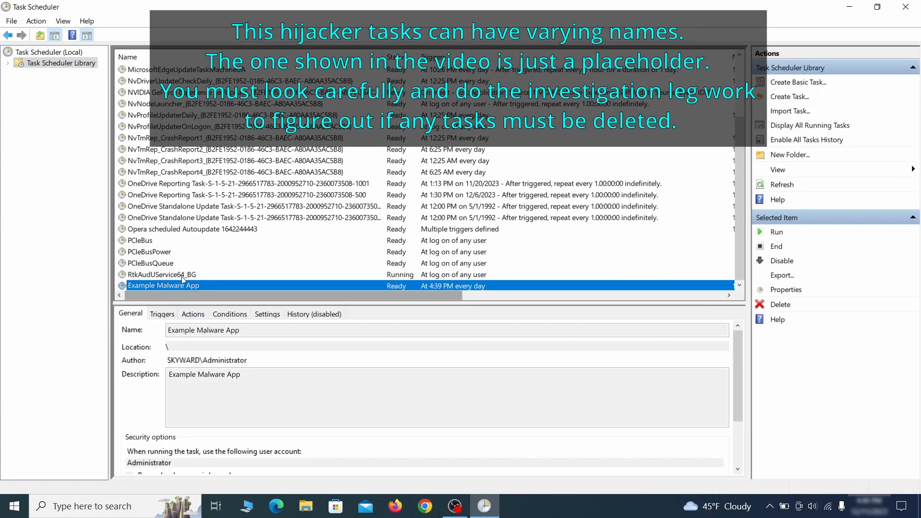
# Inspect the triggers and actions in the properties of the Example Malware App task
pyautogui.rightClick(265, 286)
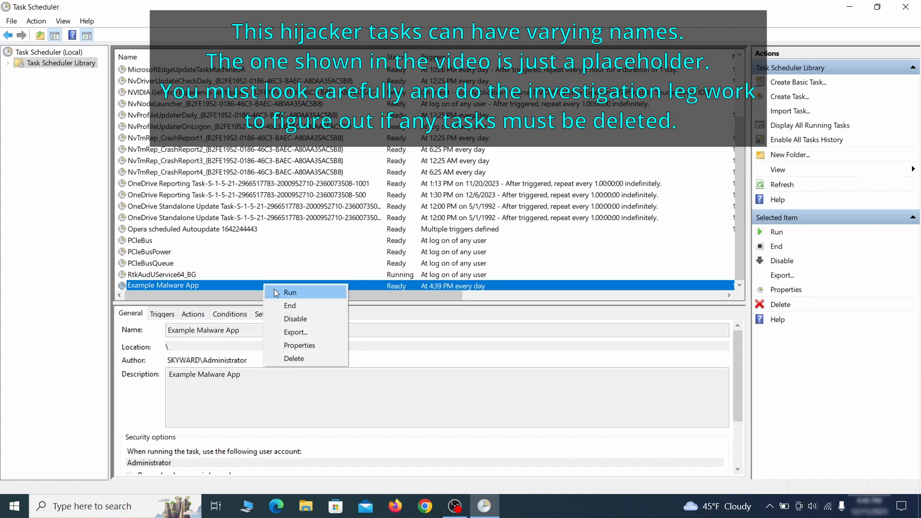
pyautogui.click(303, 349)
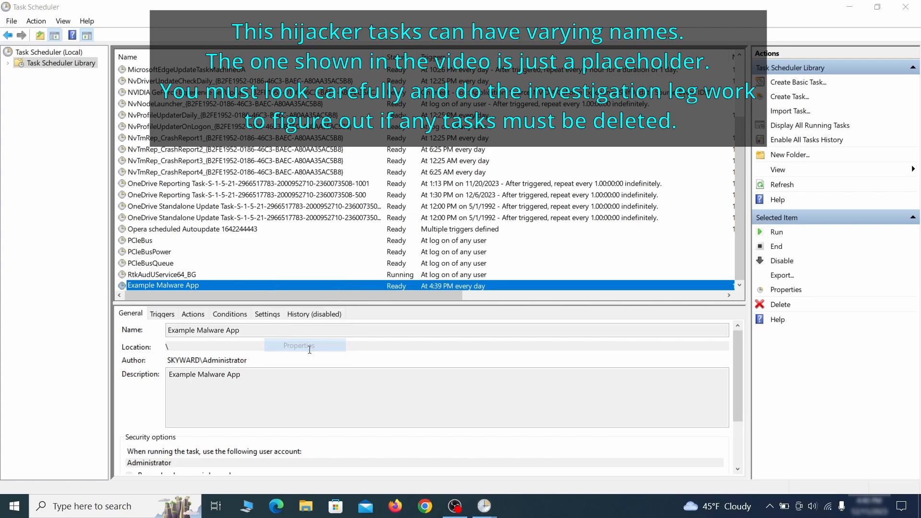
pyautogui.click(109, 79)
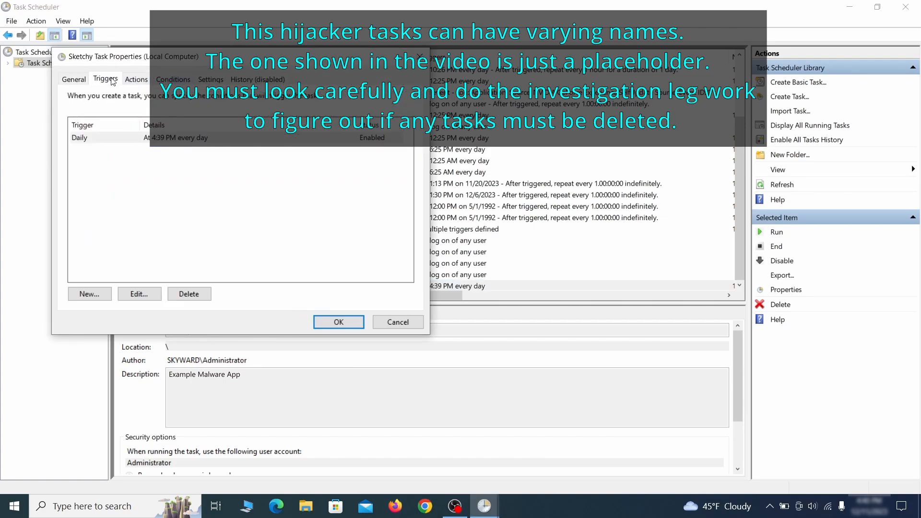
pyautogui.click(139, 80)
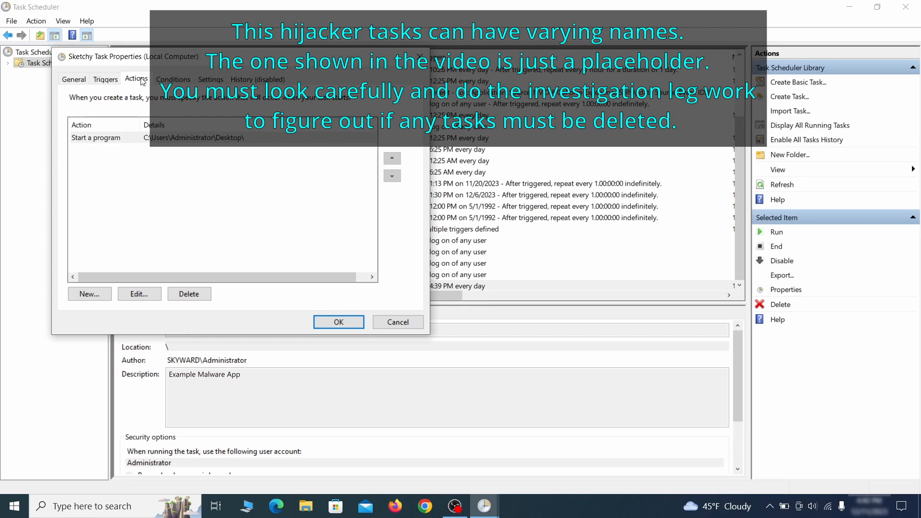
pyautogui.press('Escape')
# Delete the Example Malware App task from the Task Scheduler Library and confirm the deletion
pyautogui.rightClick(296, 285)
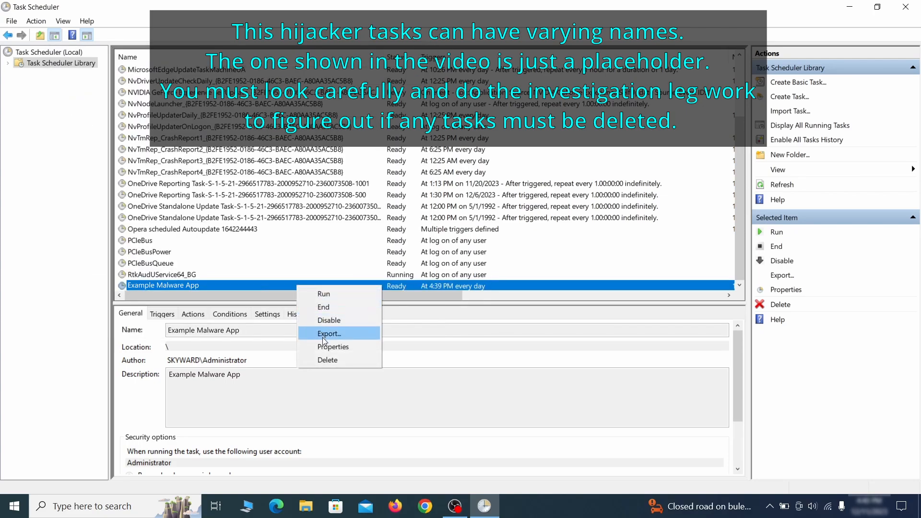
pyautogui.click(327, 360)
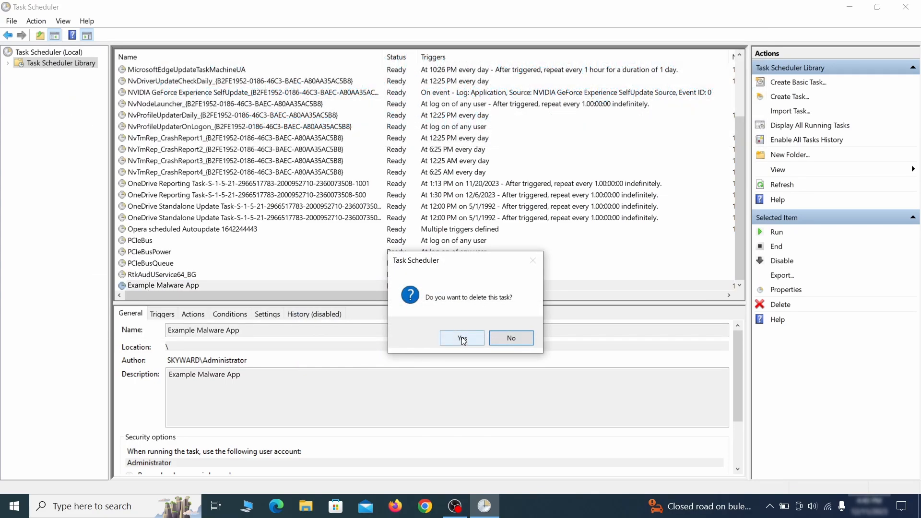
pyautogui.click(462, 338)
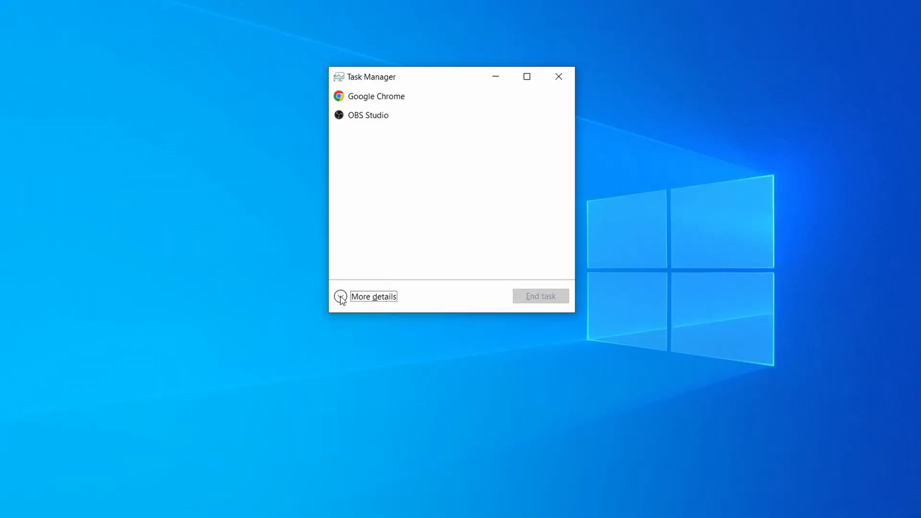
# Expand Task Manager to its detailed view and sort the processes by CPU, then by memory usage
pyautogui.click(341, 297)
pyautogui.click(453, 108)
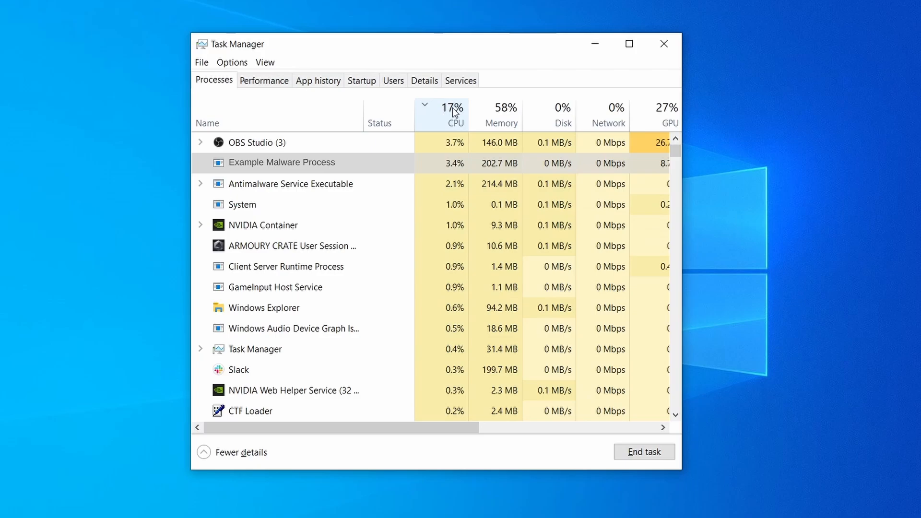
pyautogui.click(499, 115)
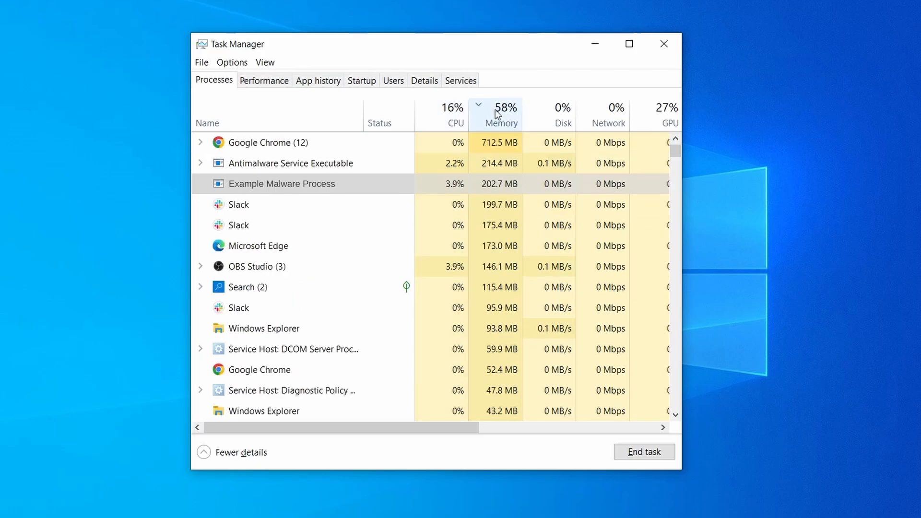
# Open the file location of Example Malware Process and delete all the files in that folder
pyautogui.rightClick(439, 183)
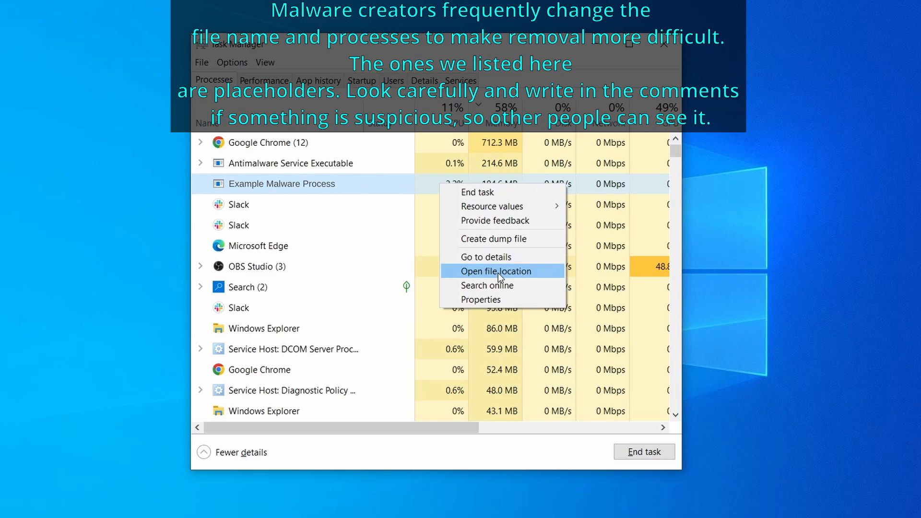
pyautogui.click(498, 272)
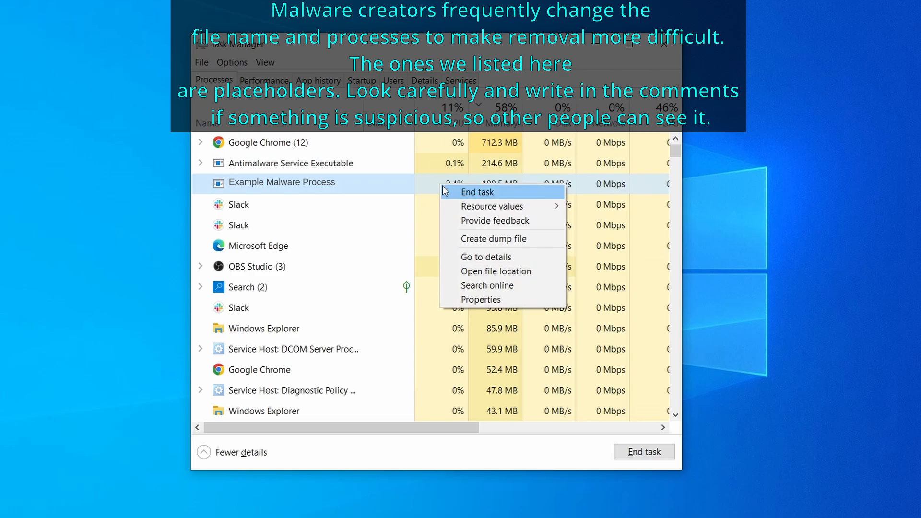
pyautogui.rightClick(319, 148)
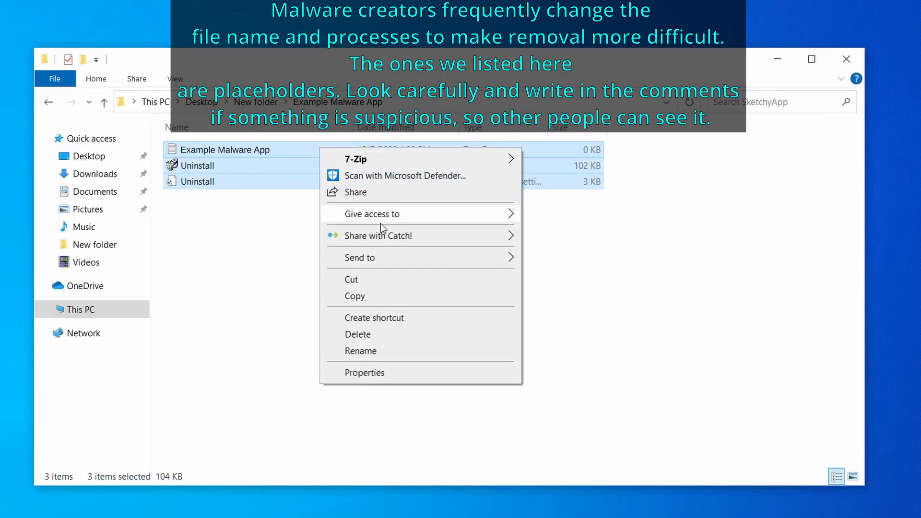
pyautogui.click(398, 332)
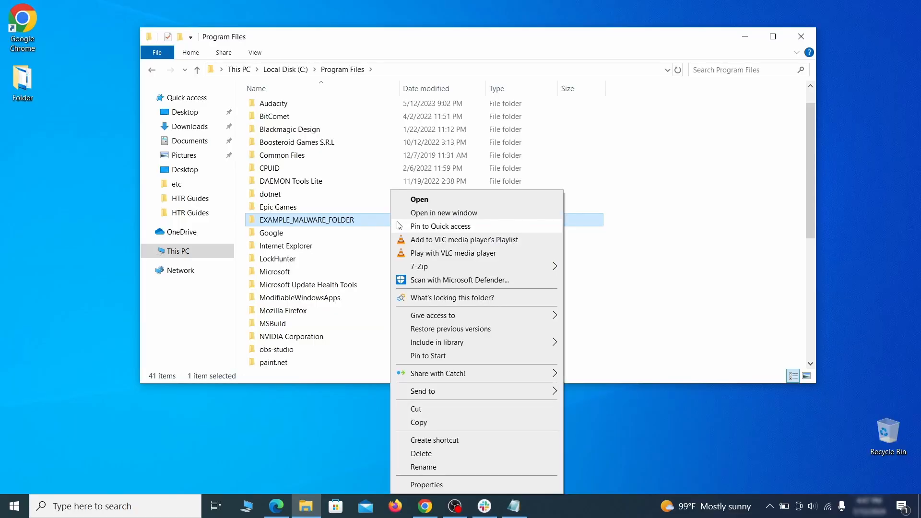
# Delete the EXAMPLE_MALWARE_FOLDER entry listed in the Program Files folder
pyautogui.click(440, 455)
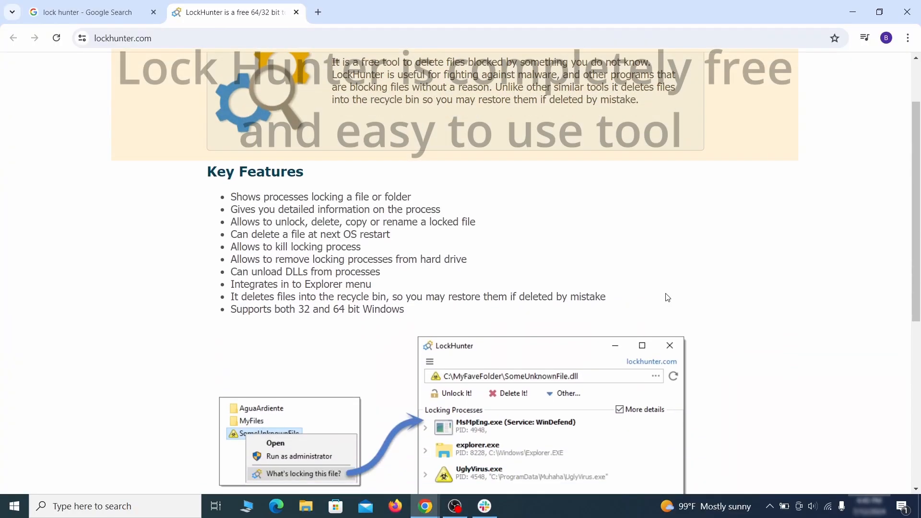
# Download LockHunter from lockhunter.com and install it with the downloaded setup file
pyautogui.scroll(-6, 667, 297)
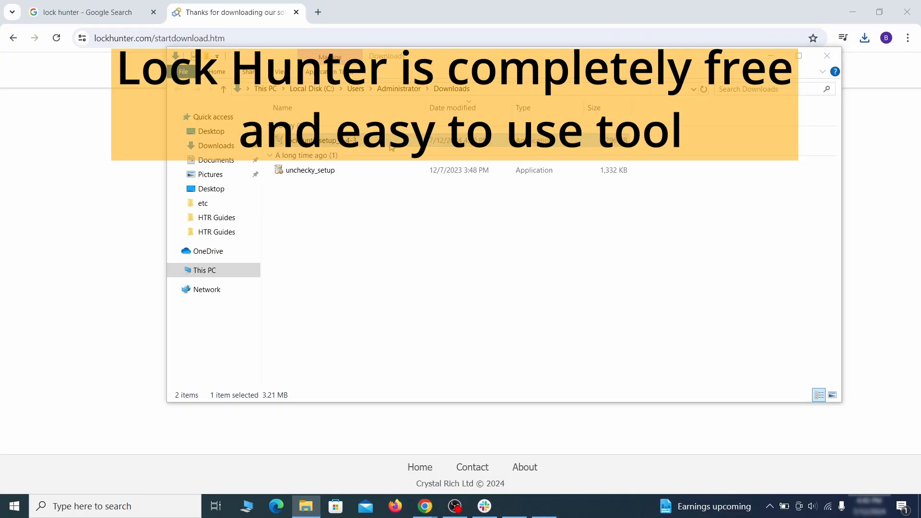
pyautogui.doubleClick(391, 141)
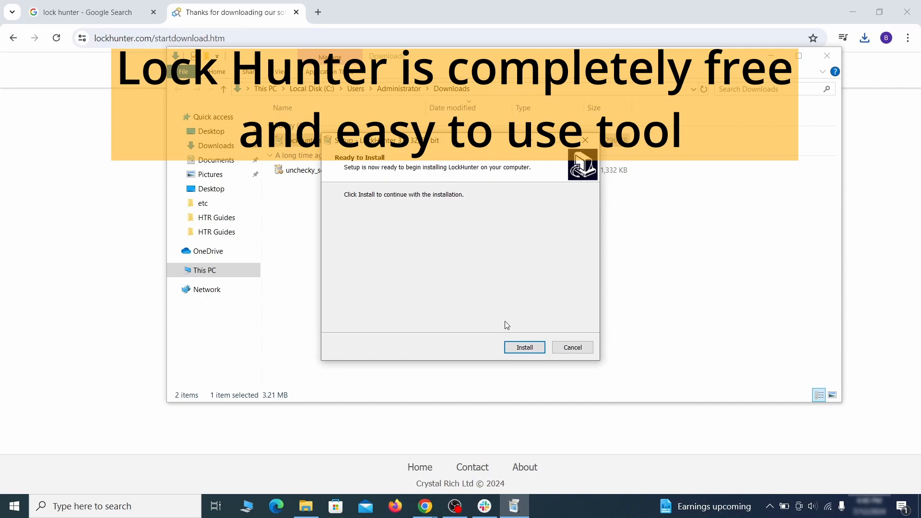
pyautogui.click(524, 346)
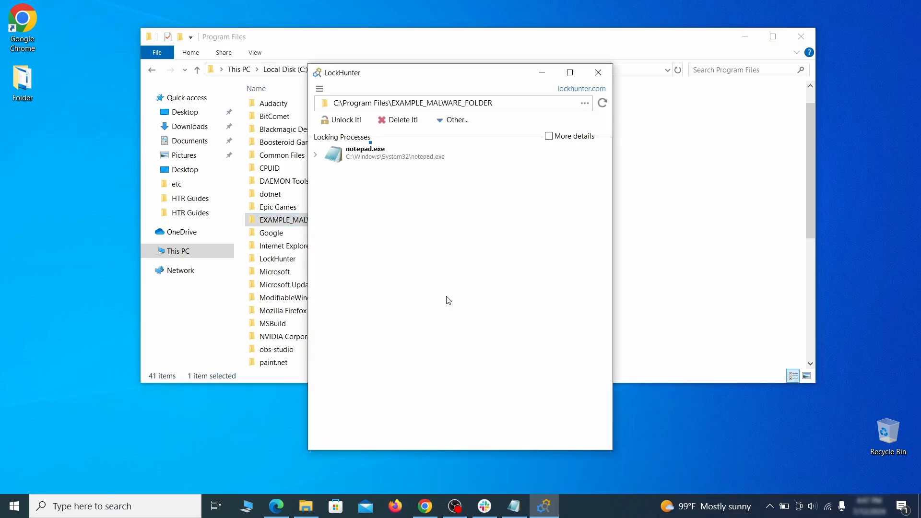
# Delete the locked EXAMPLE_MALWARE_FOLDER in Program Files with LockHunter, confirm the deletion and close LockHunter
pyautogui.click(411, 123)
pyautogui.click(507, 299)
pyautogui.click(597, 73)
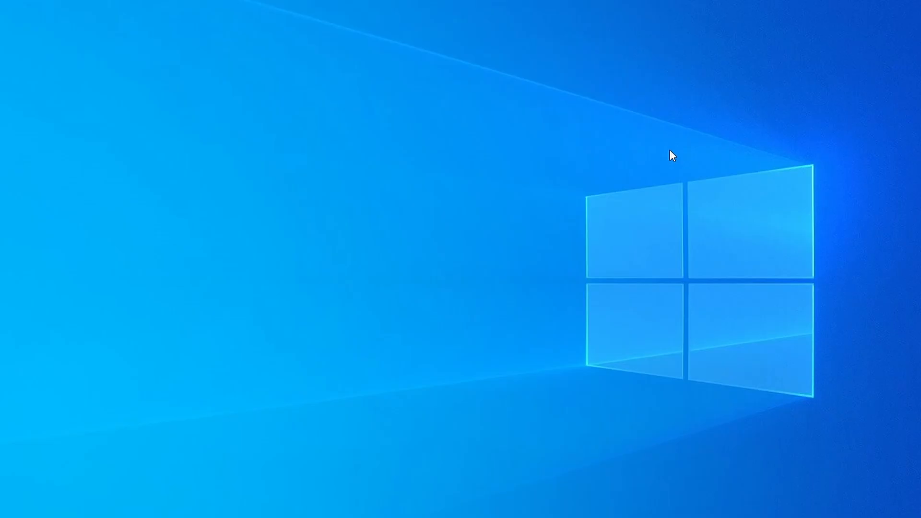
# Open Task Manager and review the running processes sorted by CPU and by memory usage
pyautogui.hotkey('ctrl', 'shift', 'Escape')
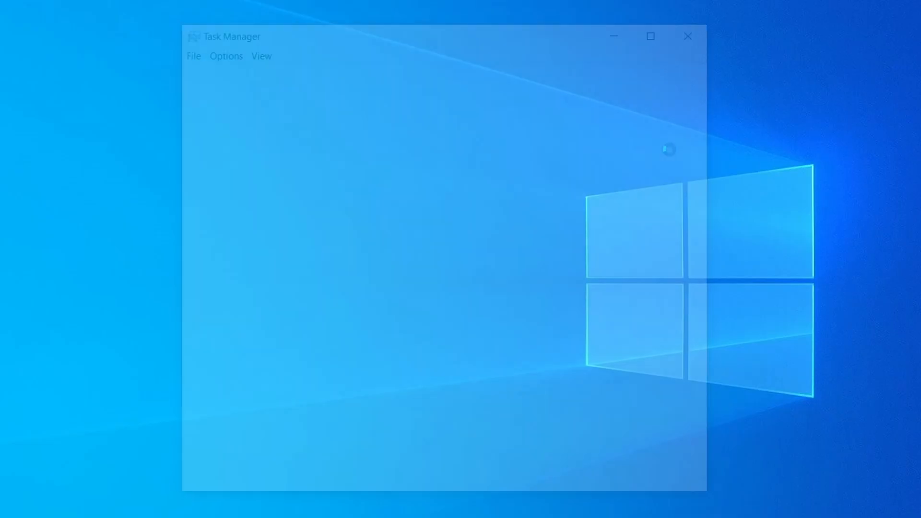
pyautogui.click(443, 113)
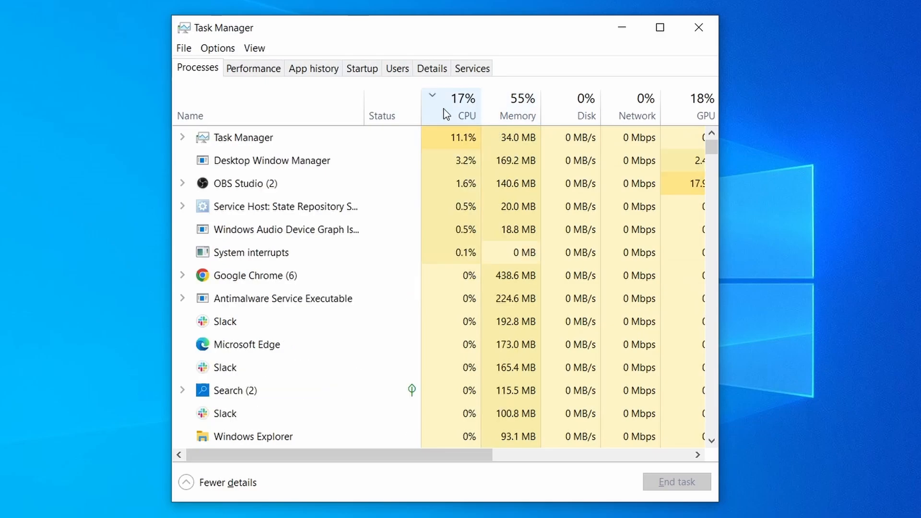
pyautogui.click(523, 103)
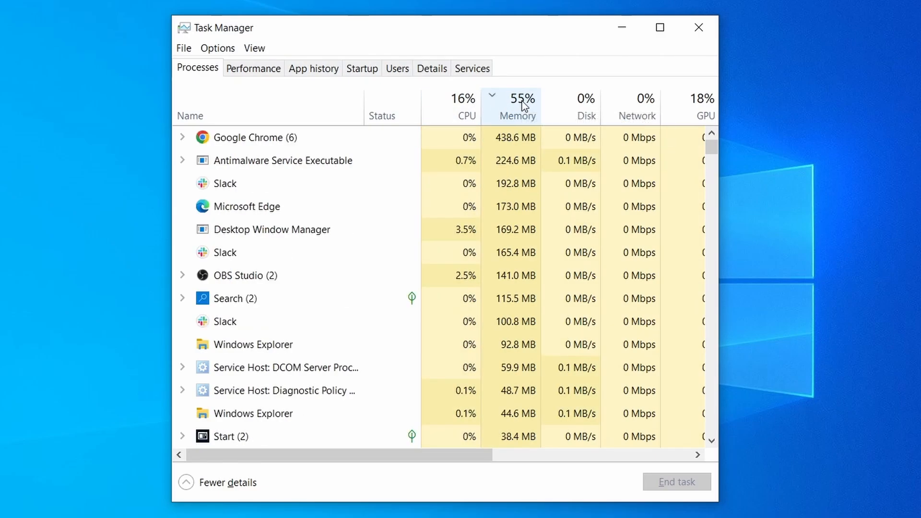
pyautogui.scroll(-2, 400, 322)
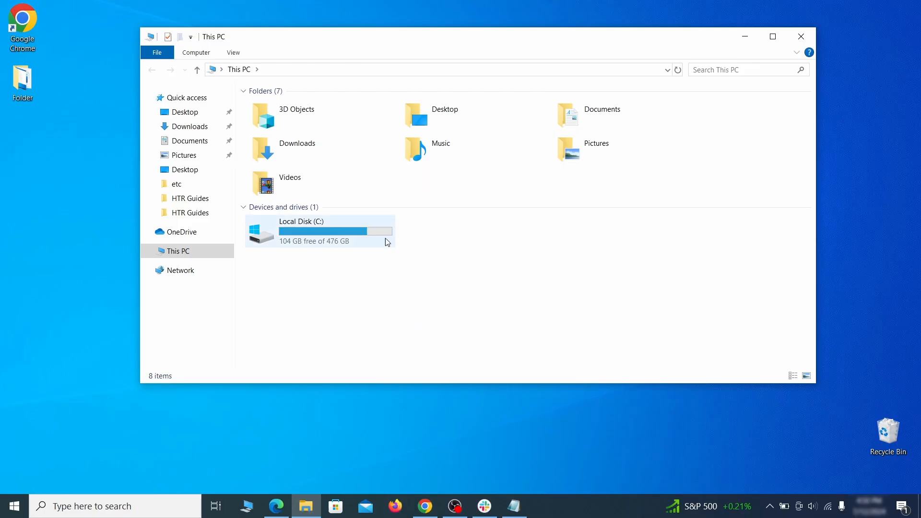
# Browse in File Explorer from Local Disk (C:) through Users and the personal user folder to AppData\Roaming
pyautogui.doubleClick(384, 242)
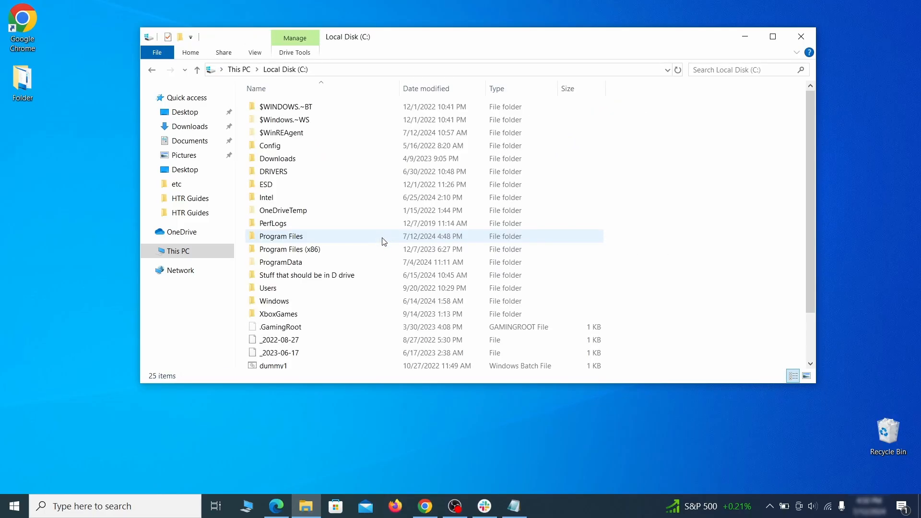
pyautogui.doubleClick(292, 289)
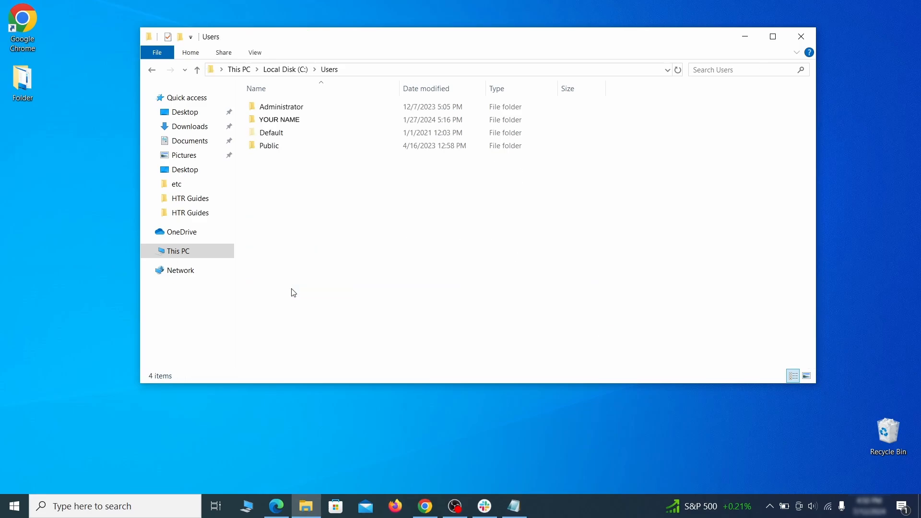
pyautogui.doubleClick(387, 122)
pyautogui.doubleClick(381, 171)
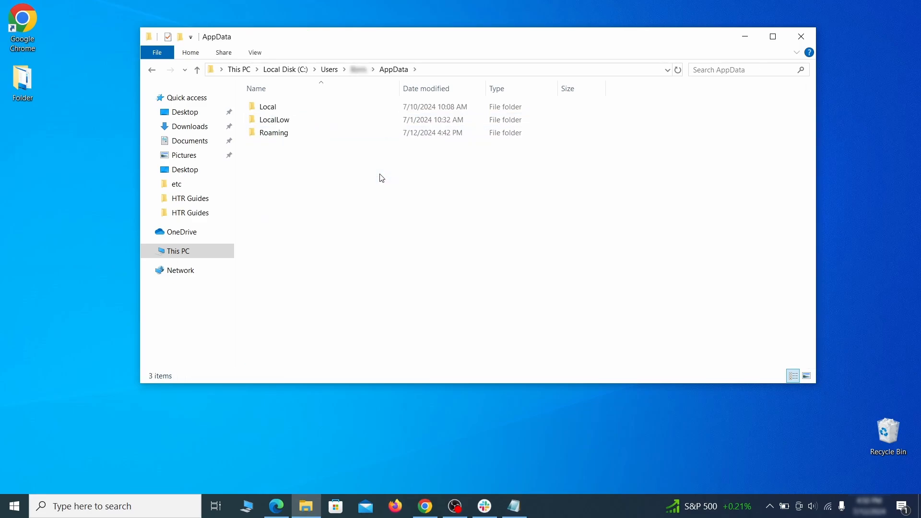
pyautogui.doubleClick(380, 134)
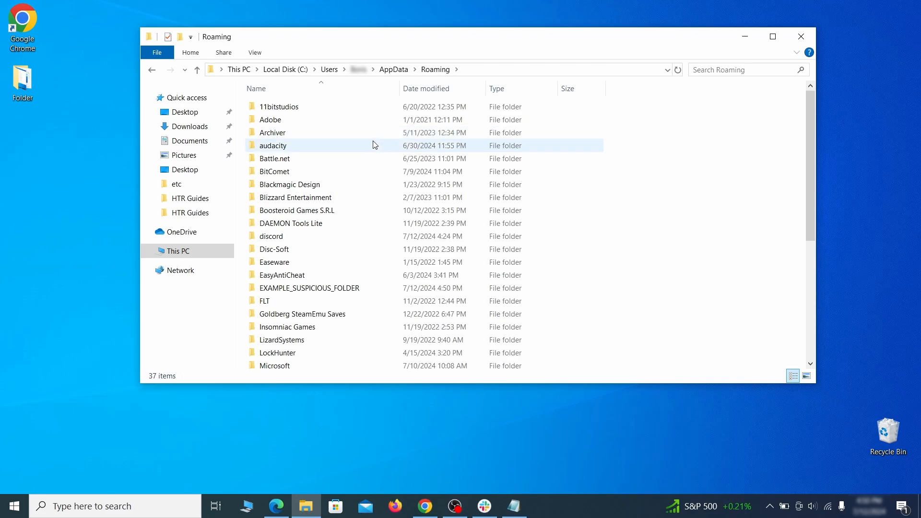
# Try to delete EXAMPLE_SUSPICIOUS_FOLDER from the Roaming folder directly in File Explorer
pyautogui.scroll(-1, 369, 172)
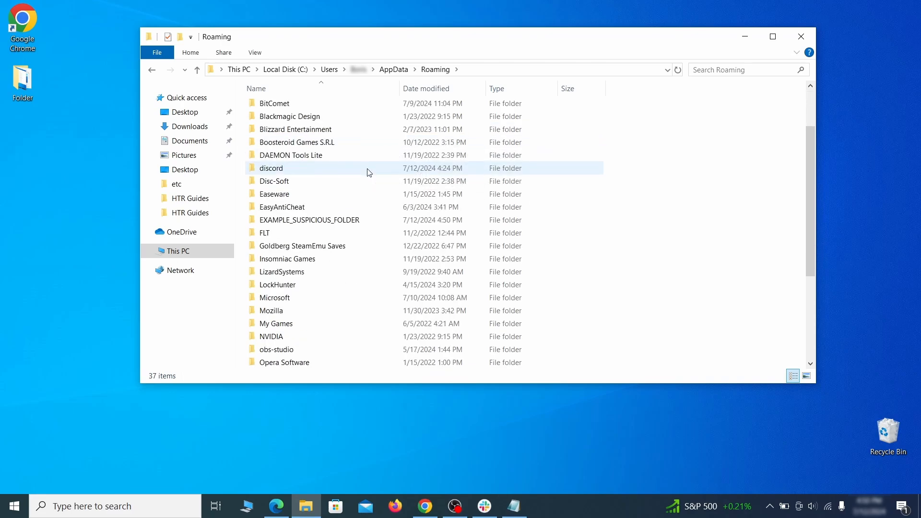
pyautogui.click(378, 223)
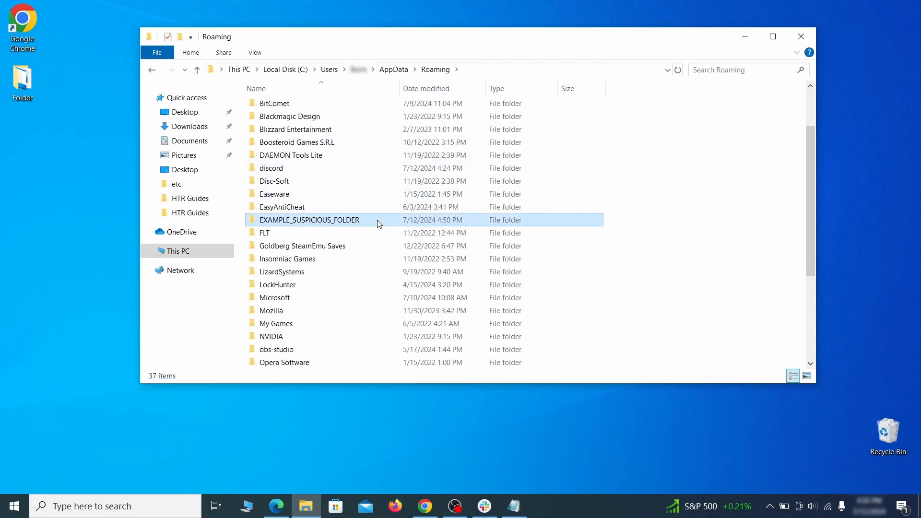
pyautogui.rightClick(411, 222)
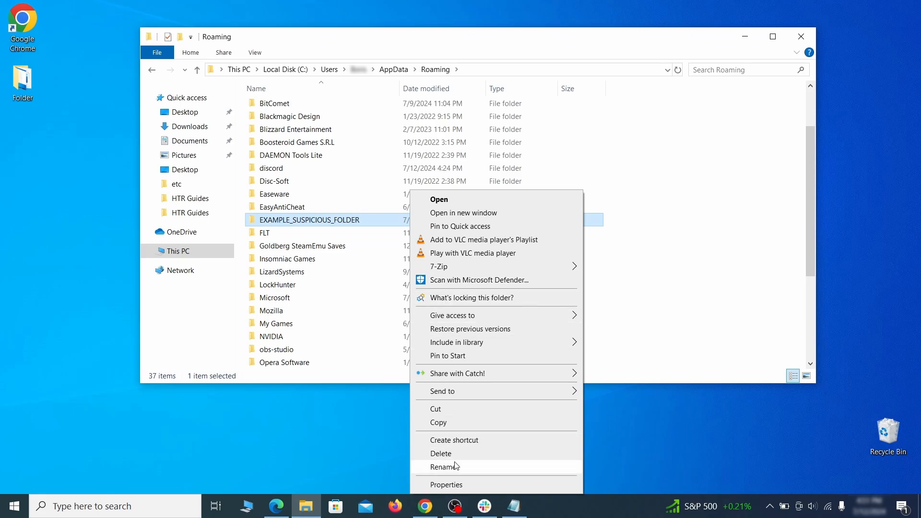
pyautogui.click(440, 454)
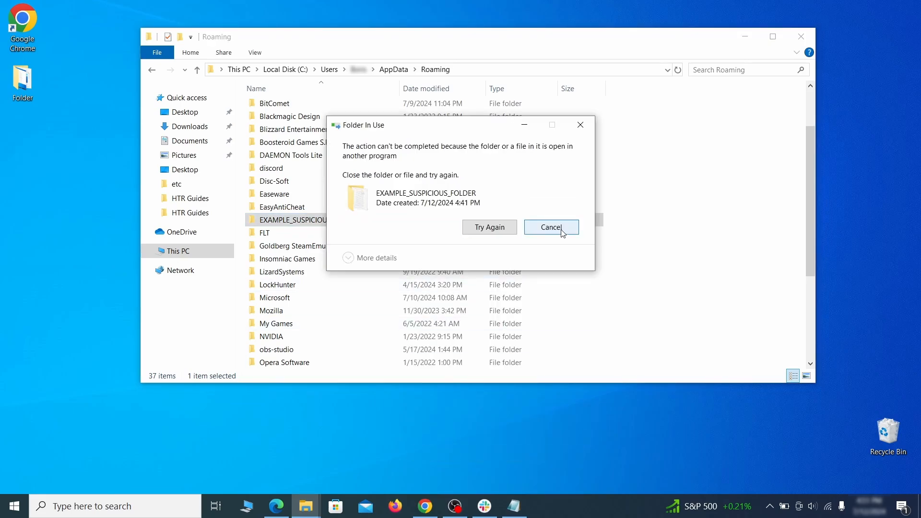
# Check what is locking EXAMPLE_SUSPICIOUS_FOLDER with LockHunter, and delete the folder from there, confirming the deletion
pyautogui.rightClick(392, 220)
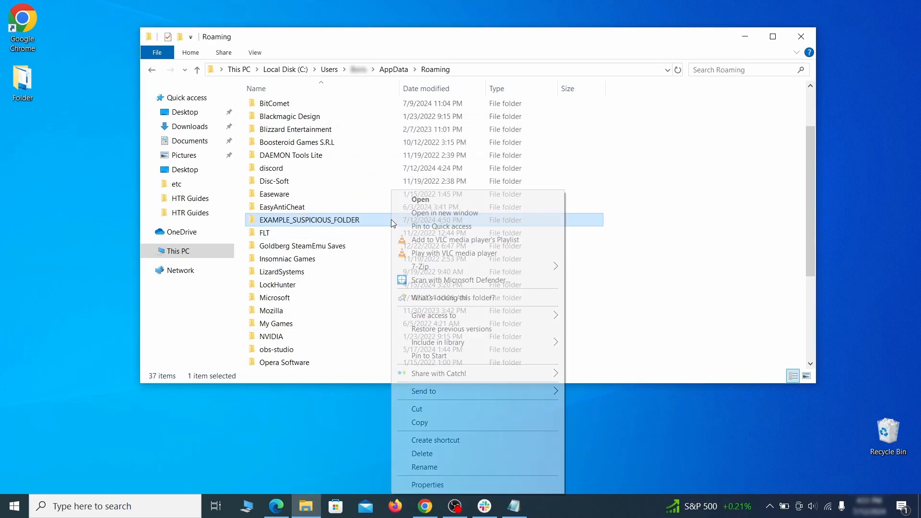
pyautogui.click(439, 301)
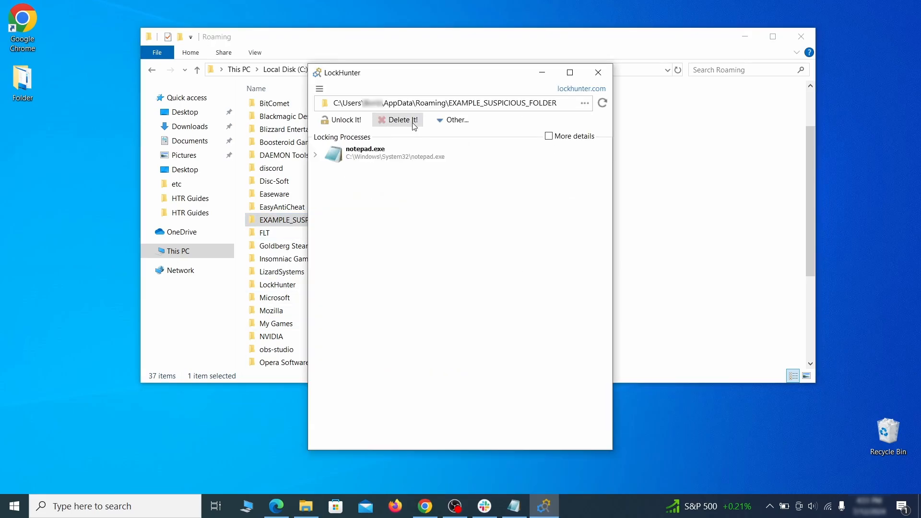
pyautogui.click(414, 125)
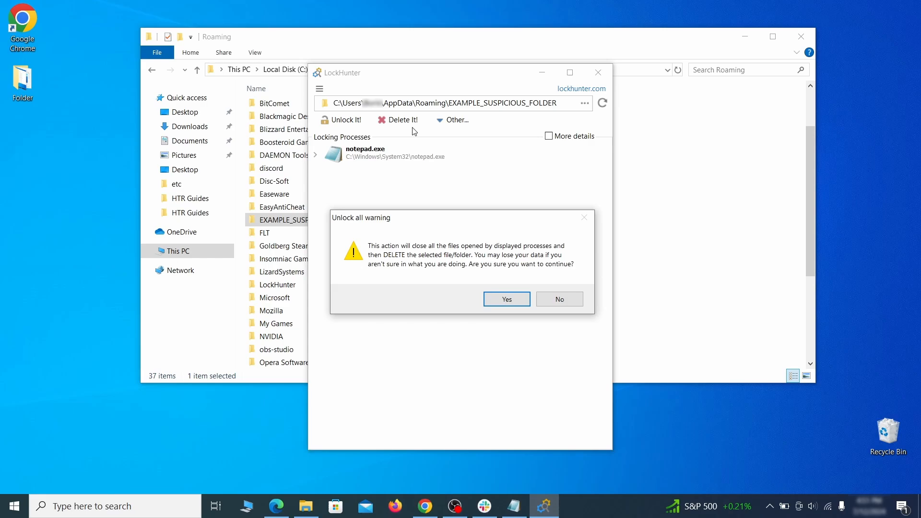
pyautogui.click(498, 300)
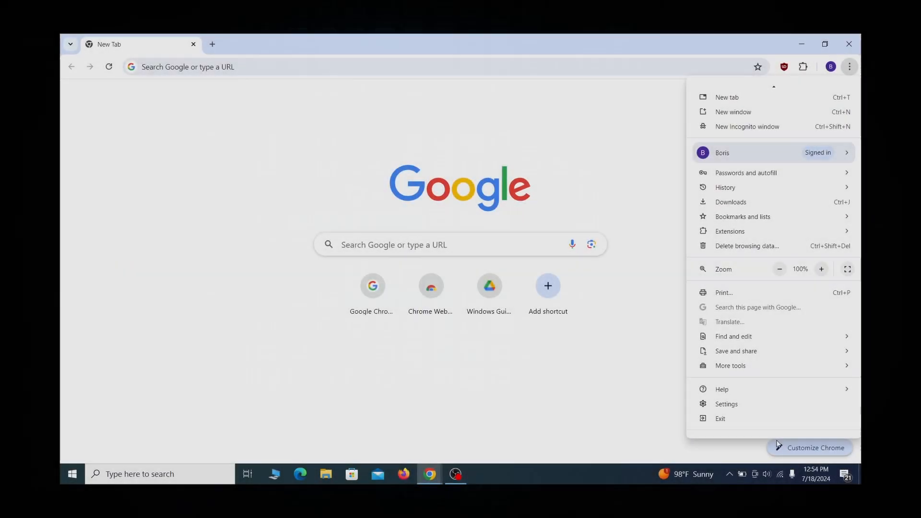
pyautogui.click(764, 425)
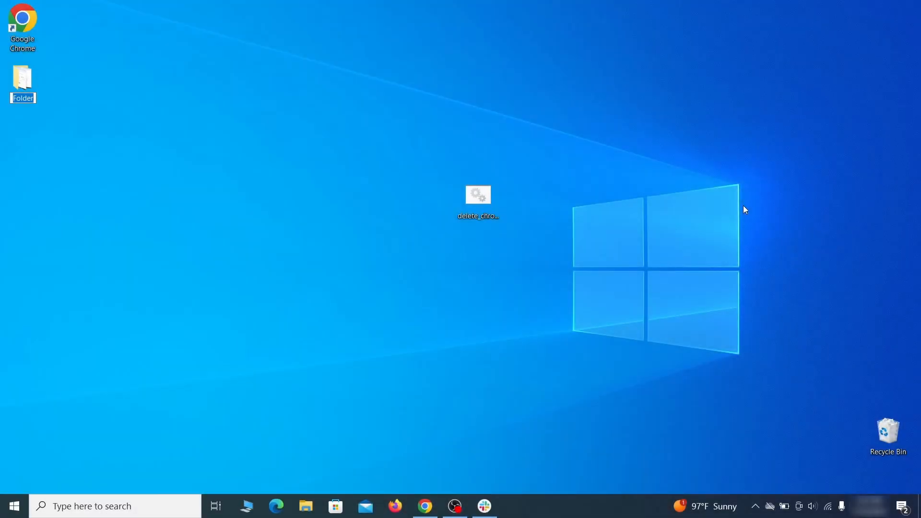
# Search Windows for "edit group policy" and open the Local Group Policy Editor
pyautogui.press('super')
pyautogui.write('edit group policy')
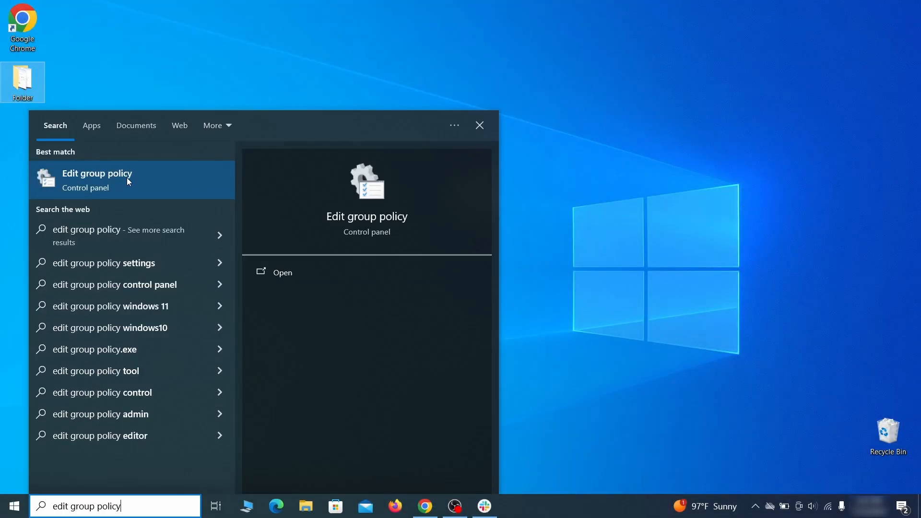
pyautogui.click(123, 177)
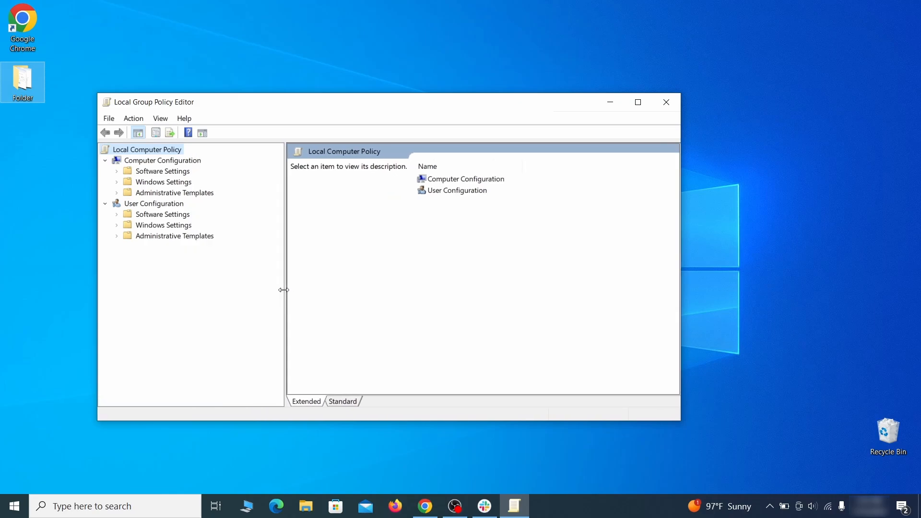
# Remove the chrome policy template from Administrative Templates under Computer Configuration and close the Local Group Policy Editor
pyautogui.click(152, 162)
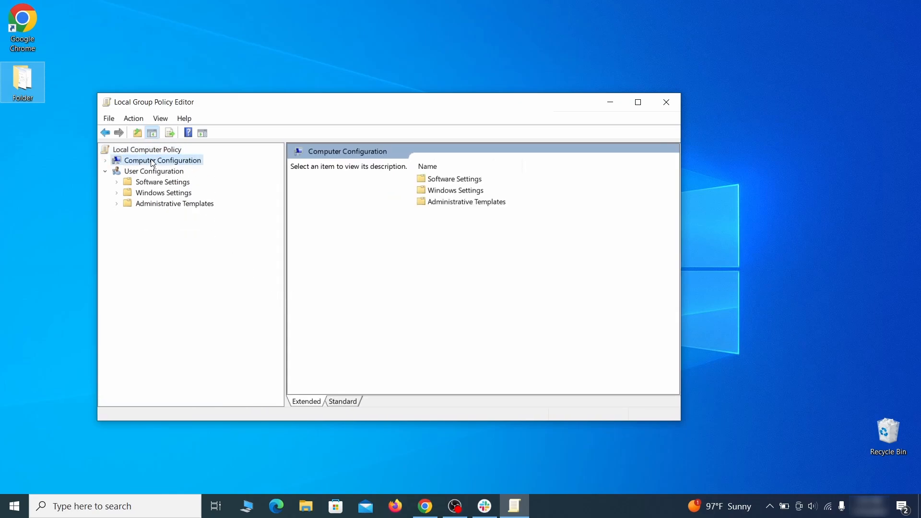
pyautogui.click(204, 193)
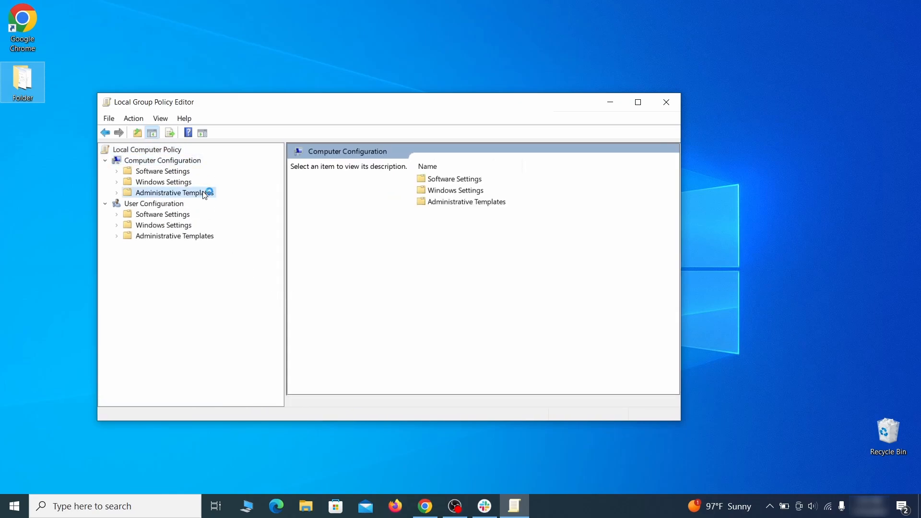
pyautogui.rightClick(205, 193)
pyautogui.click(294, 200)
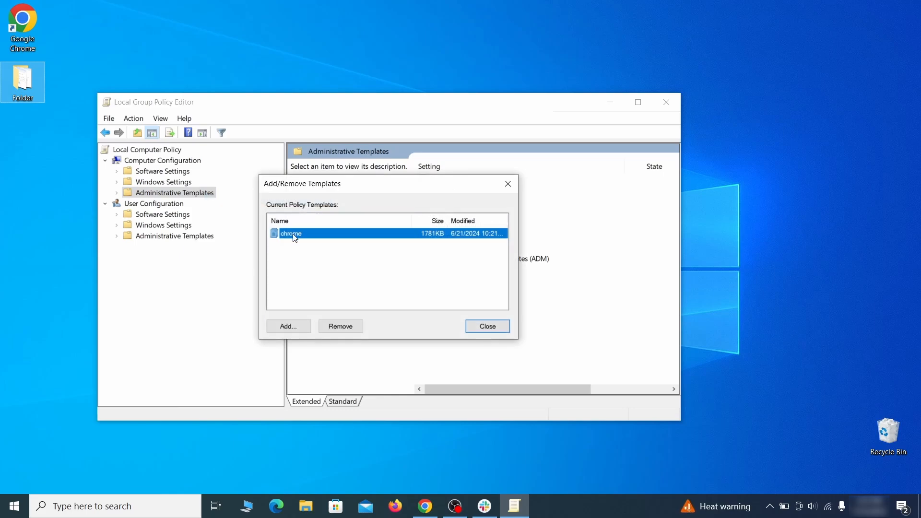
pyautogui.click(349, 327)
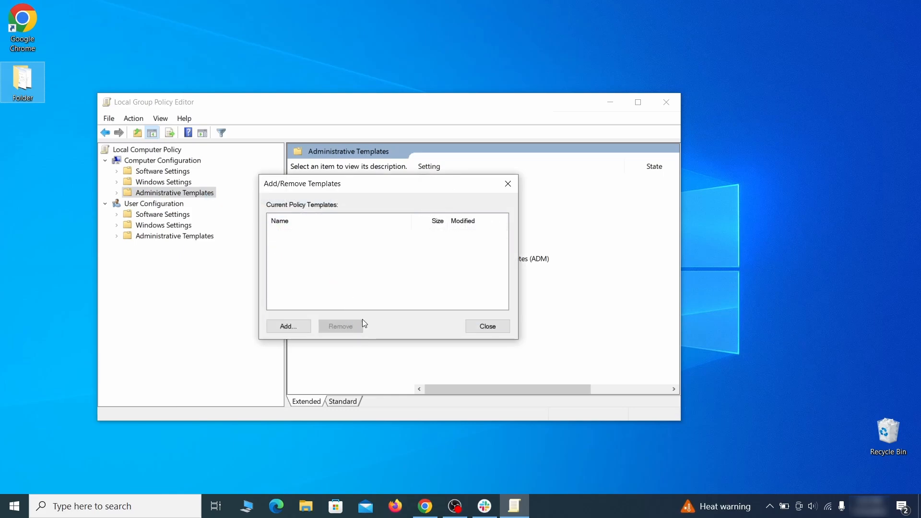
pyautogui.click(496, 325)
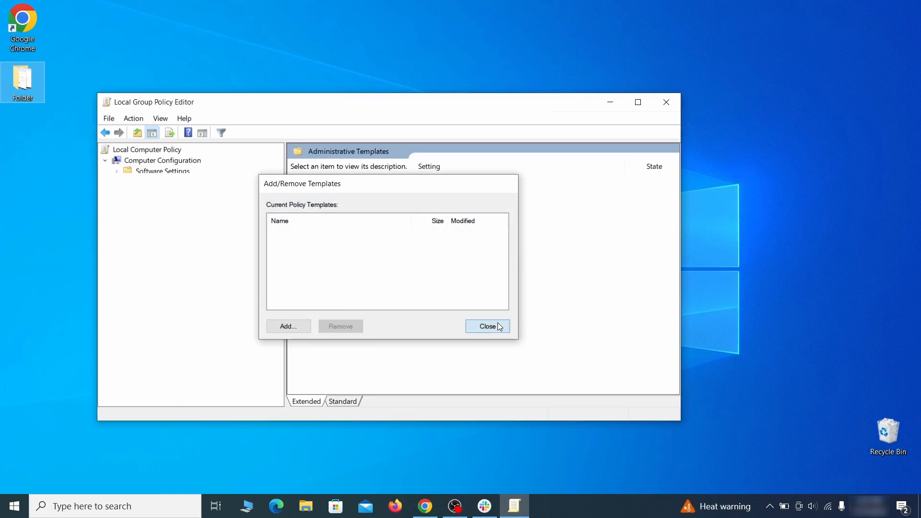
pyautogui.click(668, 105)
# Restart the computer using the Windows power options
pyautogui.click(14, 505)
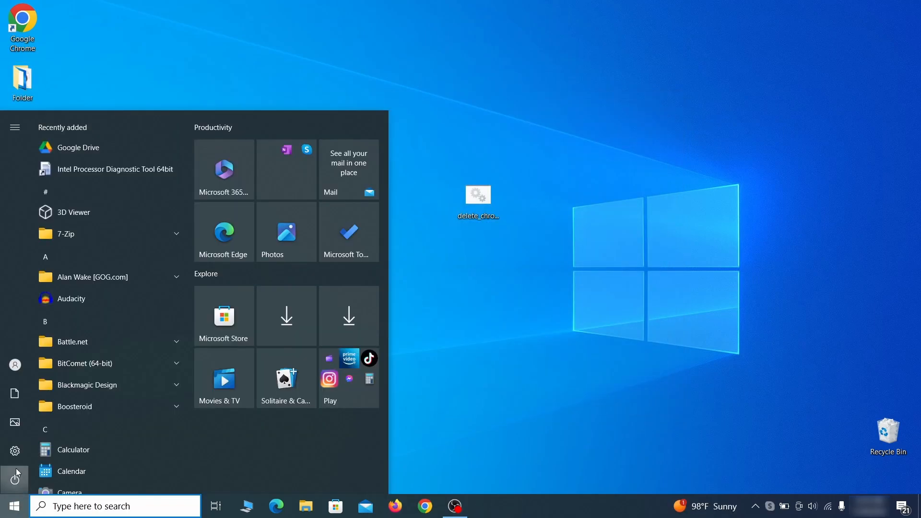
pyautogui.click(15, 470)
pyautogui.click(81, 447)
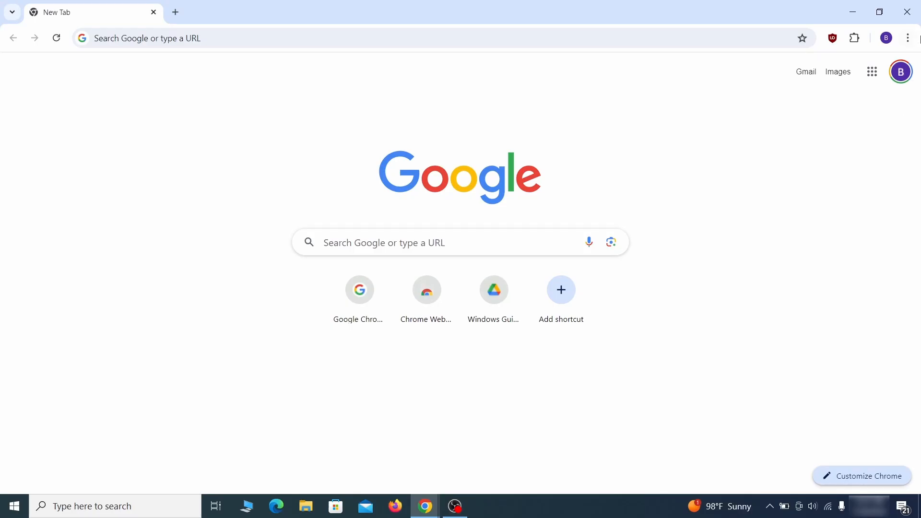
# Open the main menu of the Chrome browser
pyautogui.click(908, 39)
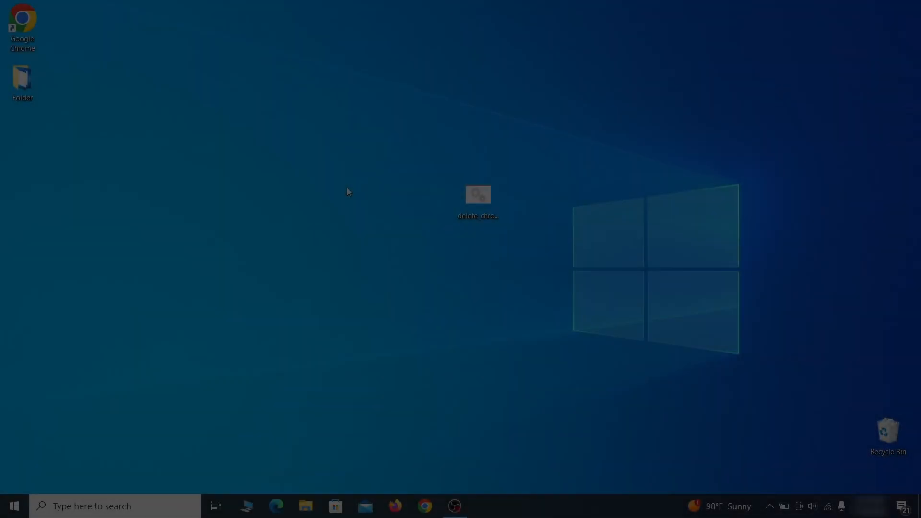
# Search Windows for "reg" and open the Registry Editor
pyautogui.press('super')
pyautogui.write('reg')
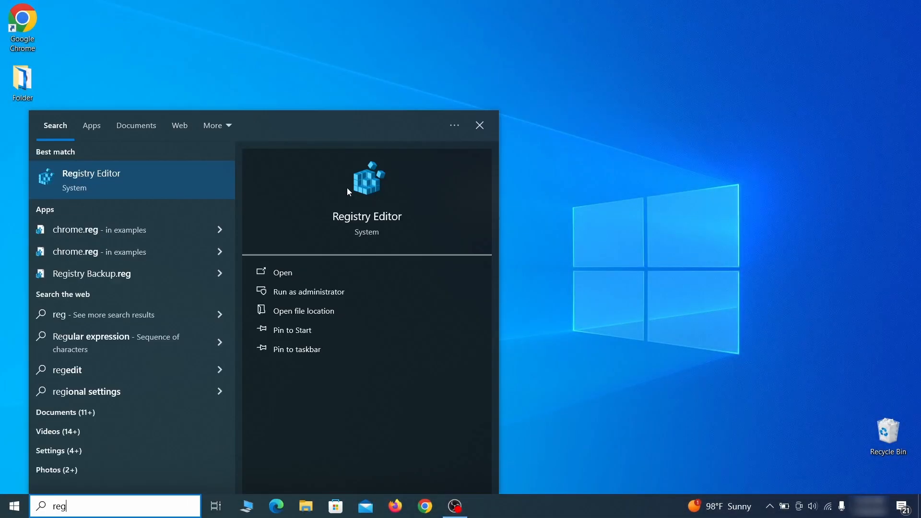
pyautogui.press('Return')
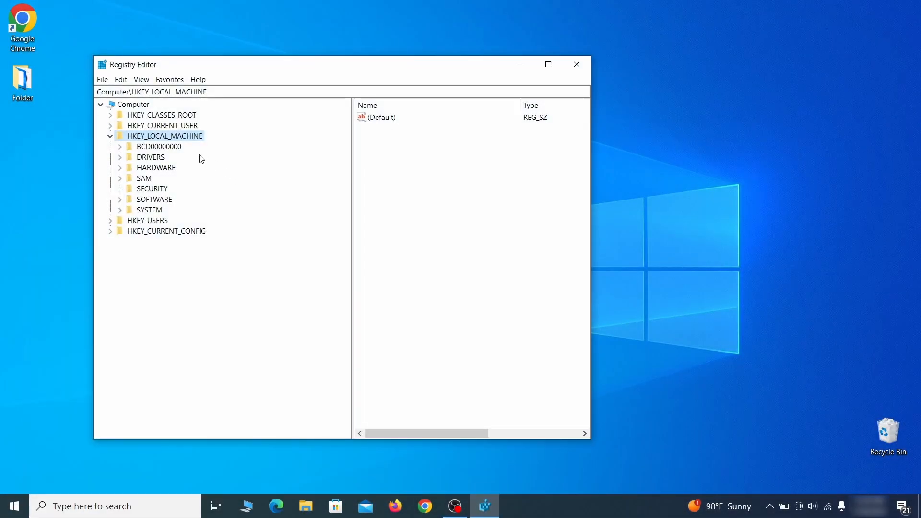
# Expand the BCD00000000 key under HKEY_LOCAL_MACHINE, its Objects subkey and the object starting with b2721d73
pyautogui.click(120, 146)
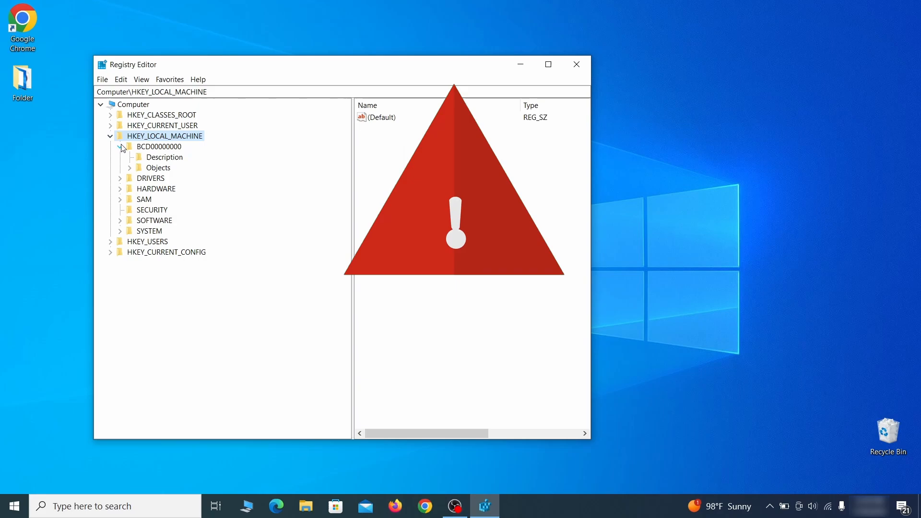
pyautogui.click(129, 167)
pyautogui.click(139, 273)
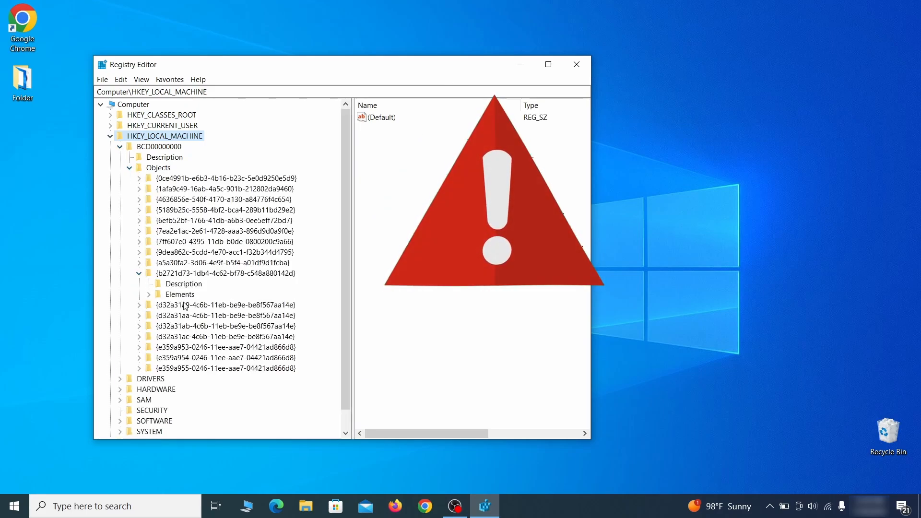
pyautogui.click(149, 294)
pyautogui.click(193, 327)
pyautogui.rightClick(193, 324)
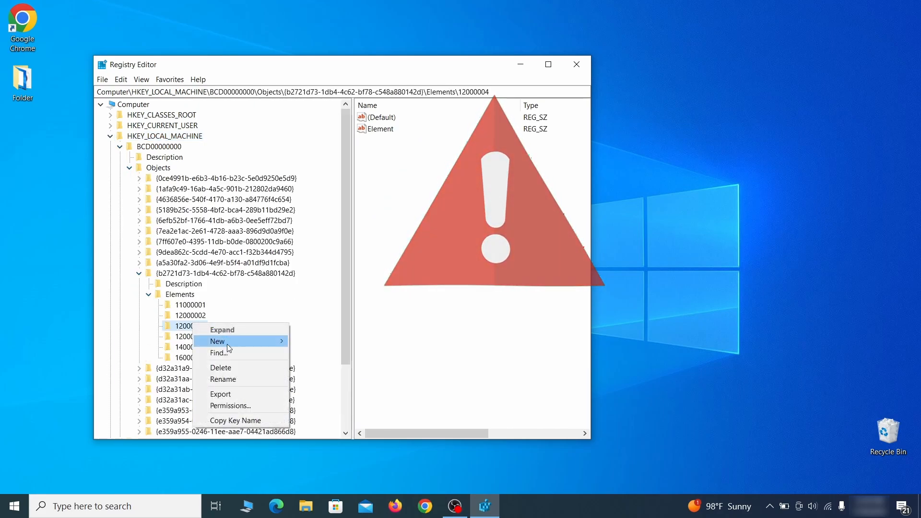
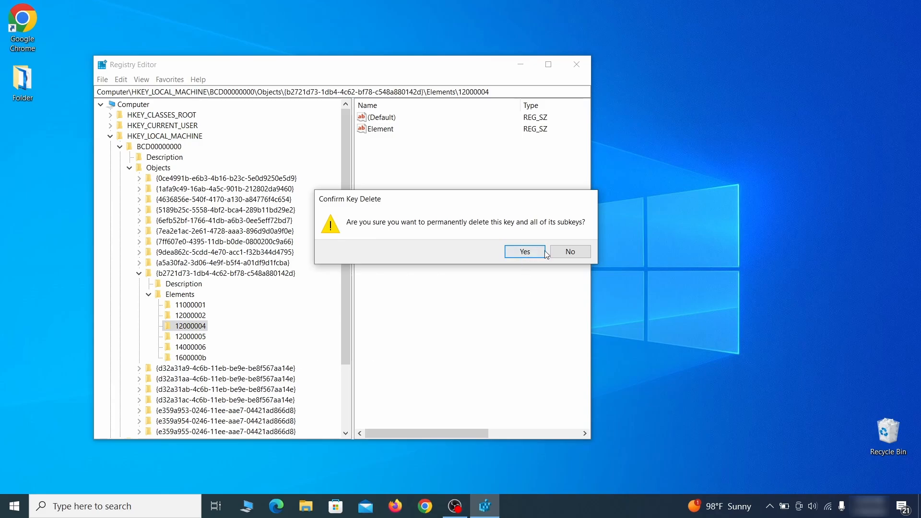
pyautogui.click(571, 252)
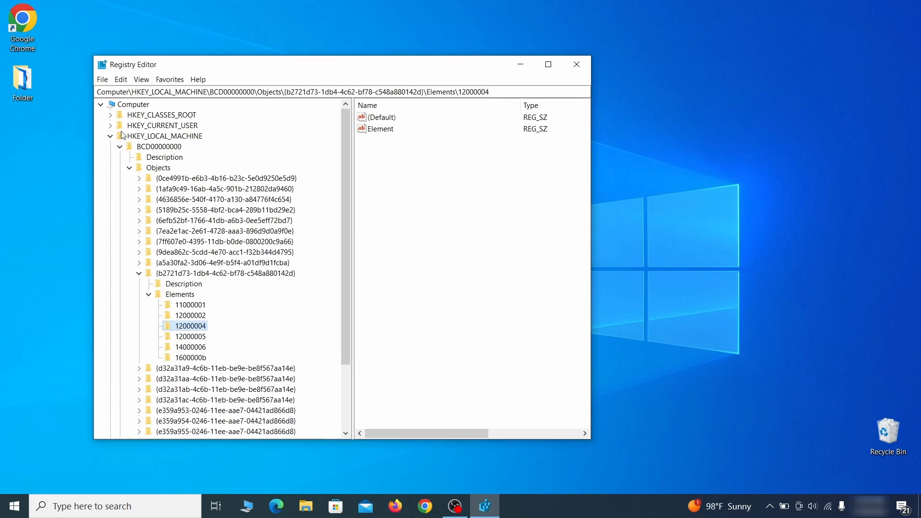
pyautogui.scroll(-3, 151, 368)
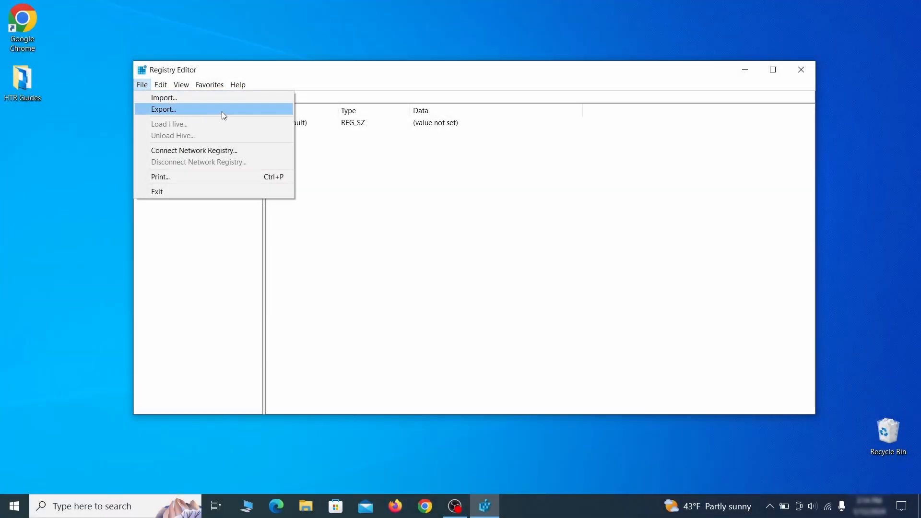
# Export a registry backup to the desktop and select Registry Backup 1 as the file to import
pyautogui.click(221, 112)
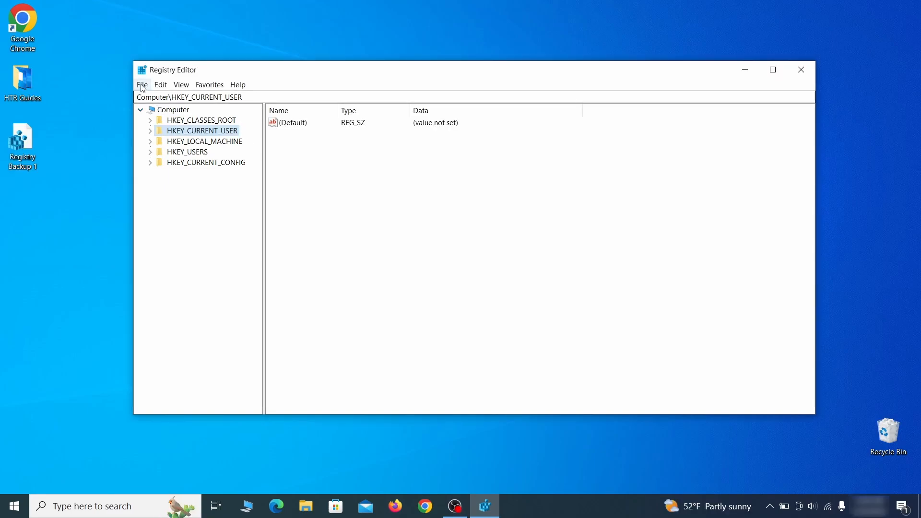
pyautogui.click(143, 86)
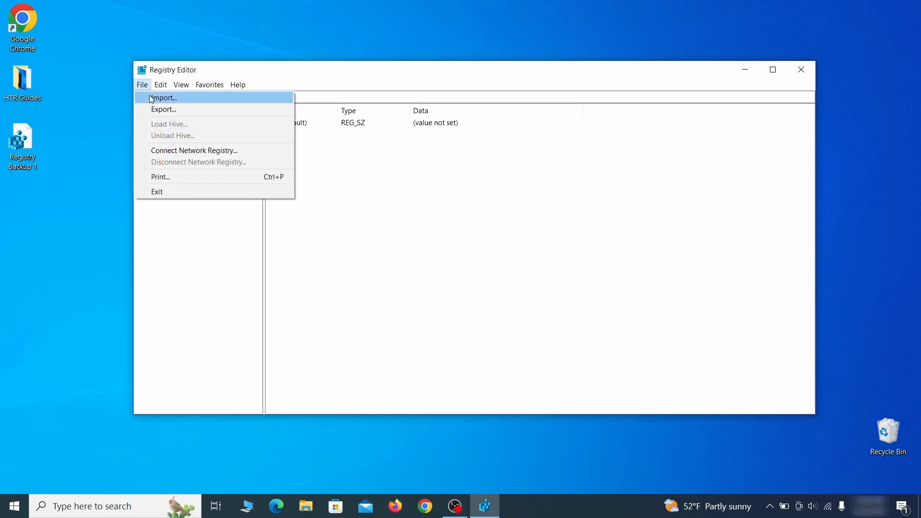
pyautogui.click(197, 99)
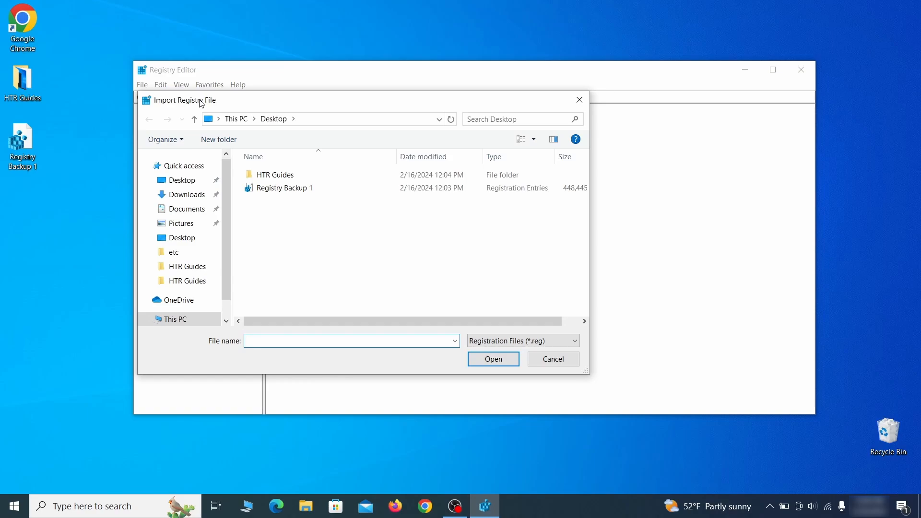
pyautogui.click(320, 192)
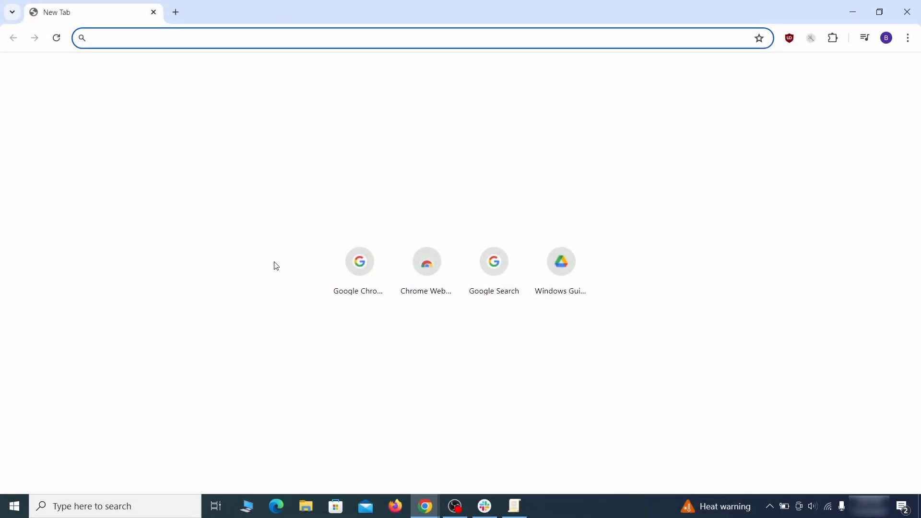
# Open chrome://policy in Chrome and copy the value of the HomepageLocation policy
pyautogui.write('ch')
pyautogui.press('Return')
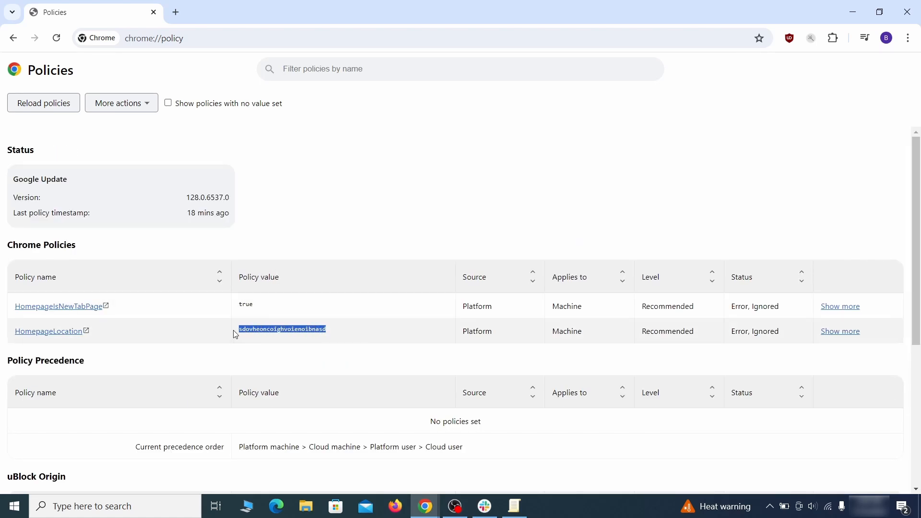
pyautogui.rightClick(259, 331)
pyautogui.click(290, 341)
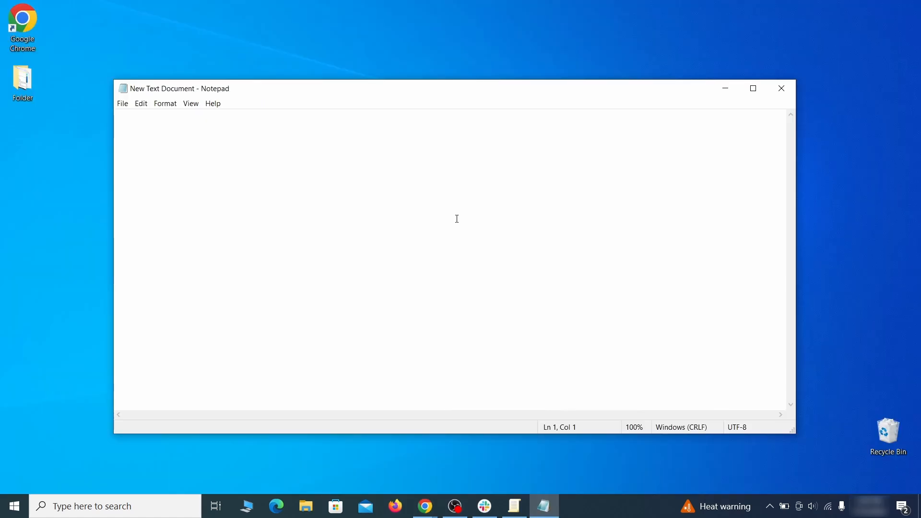
# Paste the copied policy value into New Text Document in Notepad and minimize the window
pyautogui.rightClick(457, 211)
pyautogui.click(482, 255)
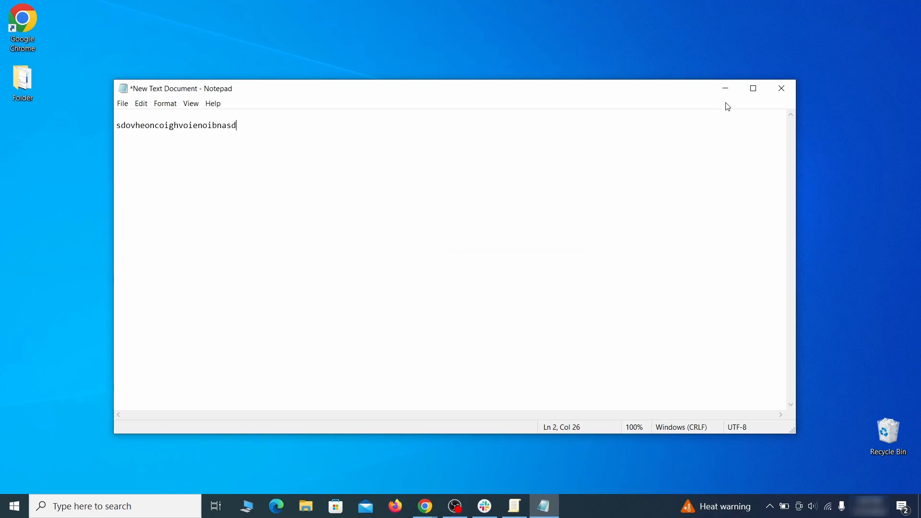
pyautogui.click(724, 91)
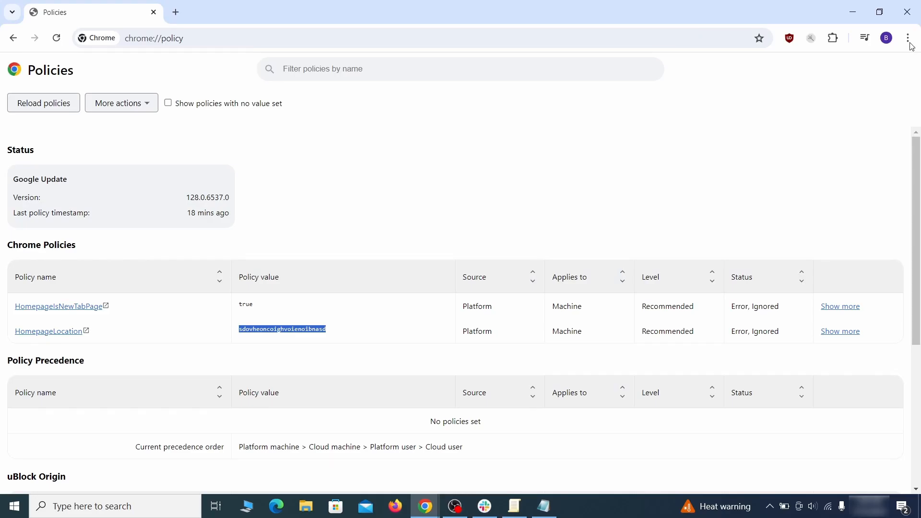
# Open the Extensions page in Chrome
pyautogui.click(908, 38)
pyautogui.moveTo(773, 226)
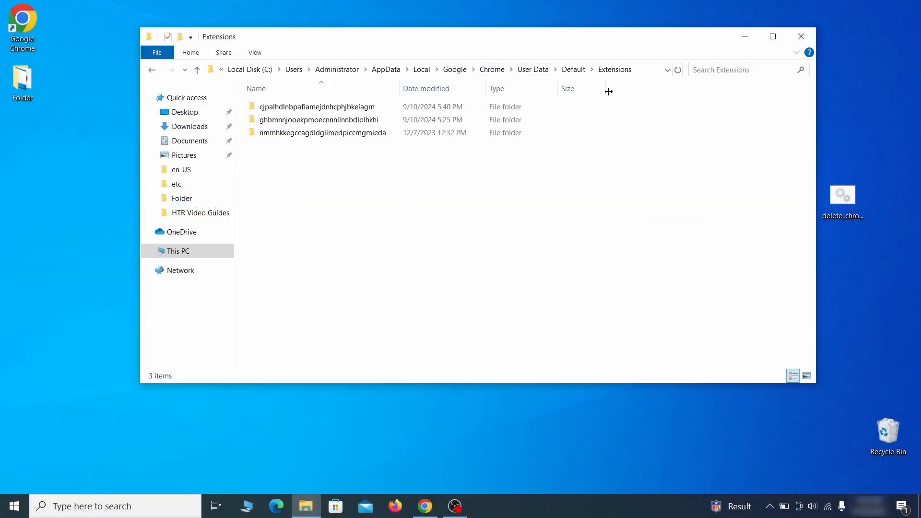
# Delete all three extension folders from the Extensions folder of Chrome's Default profile and close File Explorer
pyautogui.moveTo(341, 151); pyautogui.dragTo(388, 117)
pyautogui.rightClick(389, 118)
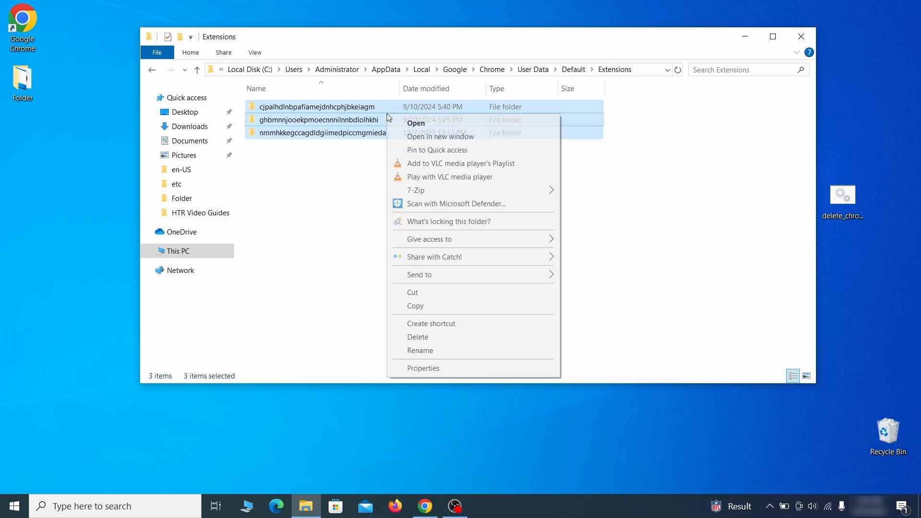
pyautogui.click(426, 338)
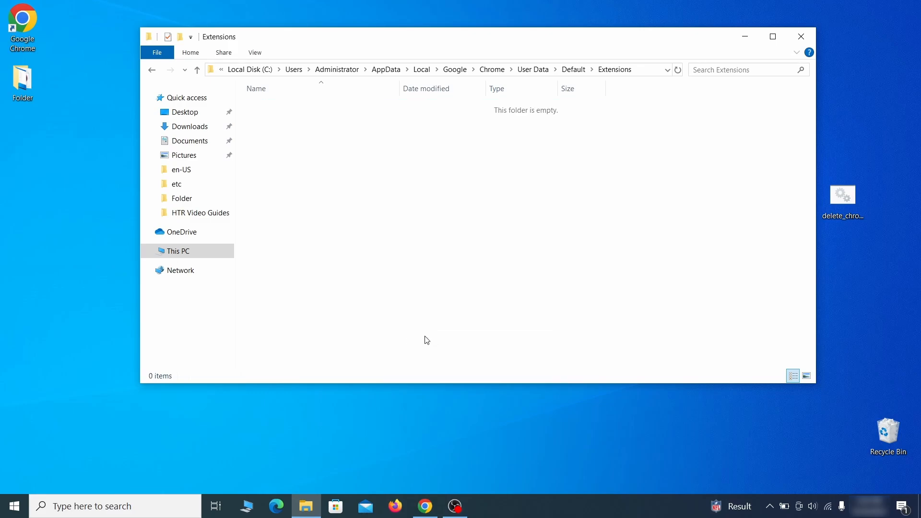
pyautogui.click(800, 41)
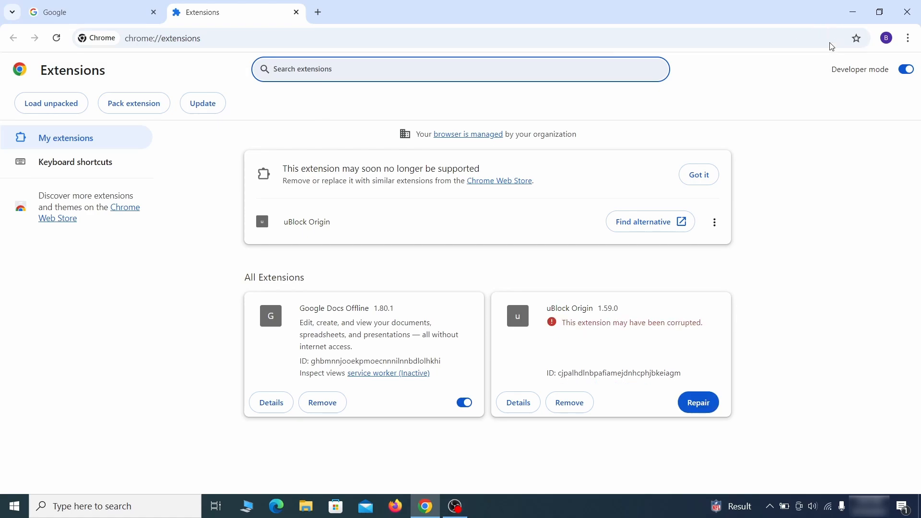
# Repair the corrupted uBlock Origin extension in Chrome and confirm the repair
pyautogui.click(704, 413)
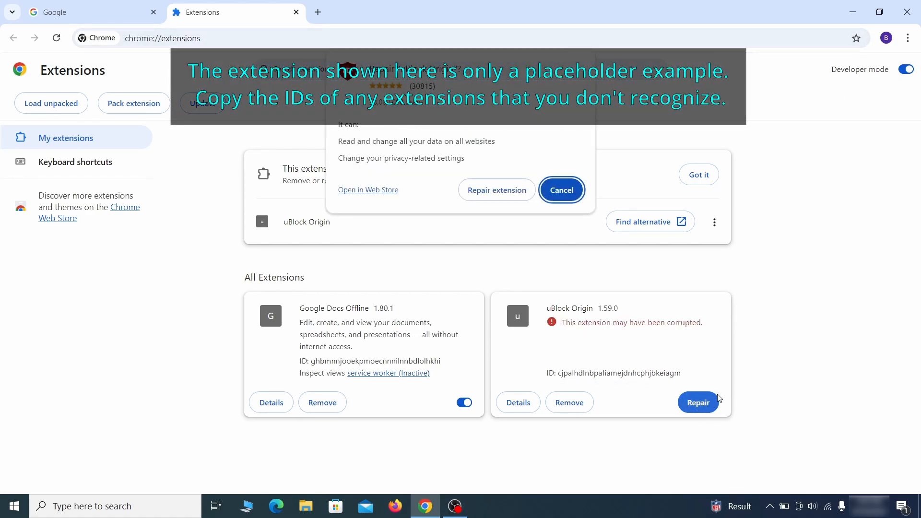
pyautogui.click(497, 189)
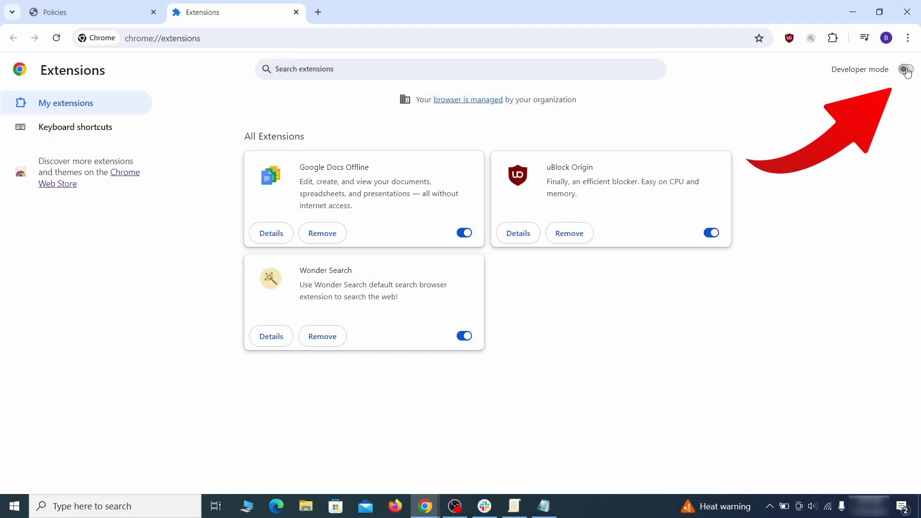
# Enable Developer mode on the Extensions page and copy the ID of the Wonder Search extension
pyautogui.click(905, 70)
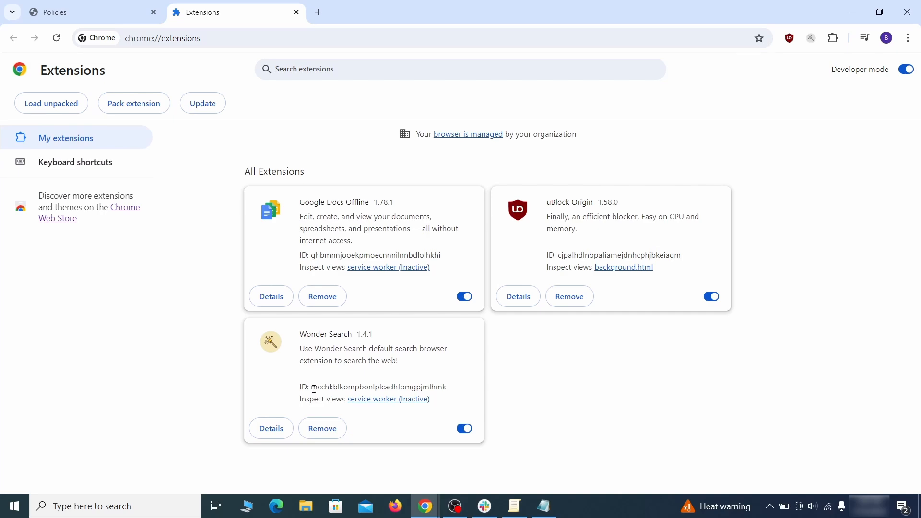
pyautogui.moveTo(314, 389); pyautogui.dragTo(436, 385)
pyautogui.rightClick(446, 387)
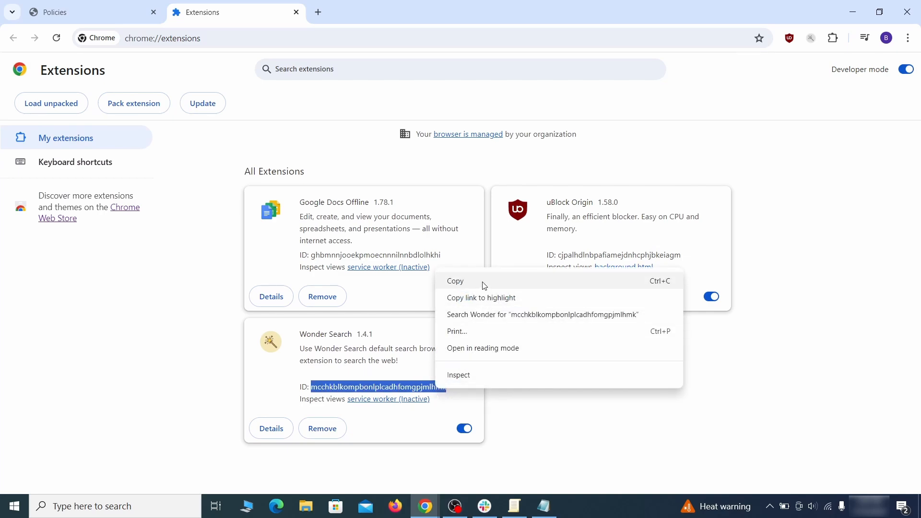
pyautogui.click(456, 283)
# Minimize Chrome and paste the extension ID below the policy value in the Notepad document, then minimize Notepad
pyautogui.click(855, 14)
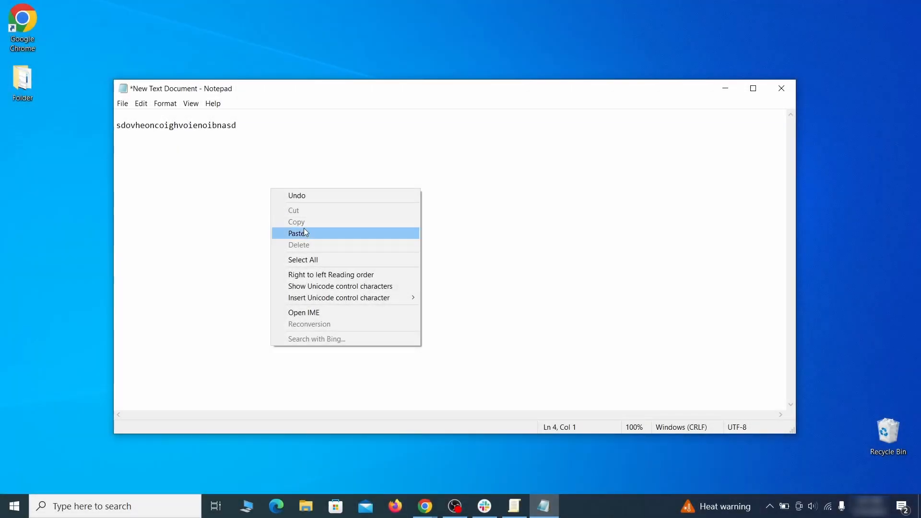
pyautogui.click(315, 233)
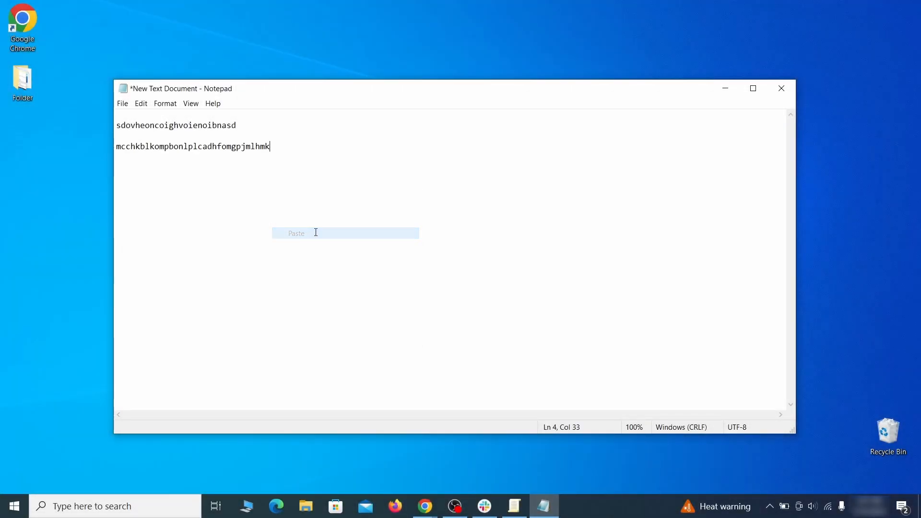
pyautogui.click(725, 89)
# Search Windows for "regedit" and run the Registry Editor as administrator
pyautogui.click(12, 507)
pyautogui.write('regedit')
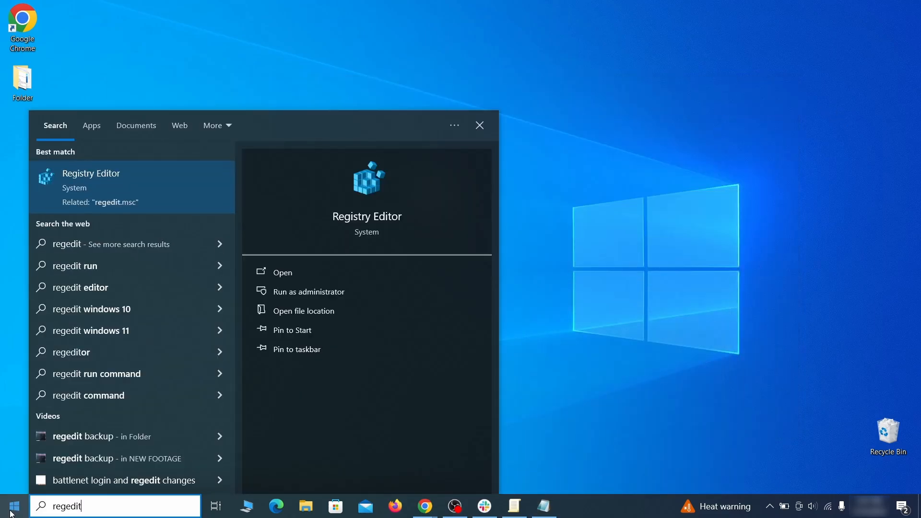
pyautogui.rightClick(185, 184)
pyautogui.click(211, 197)
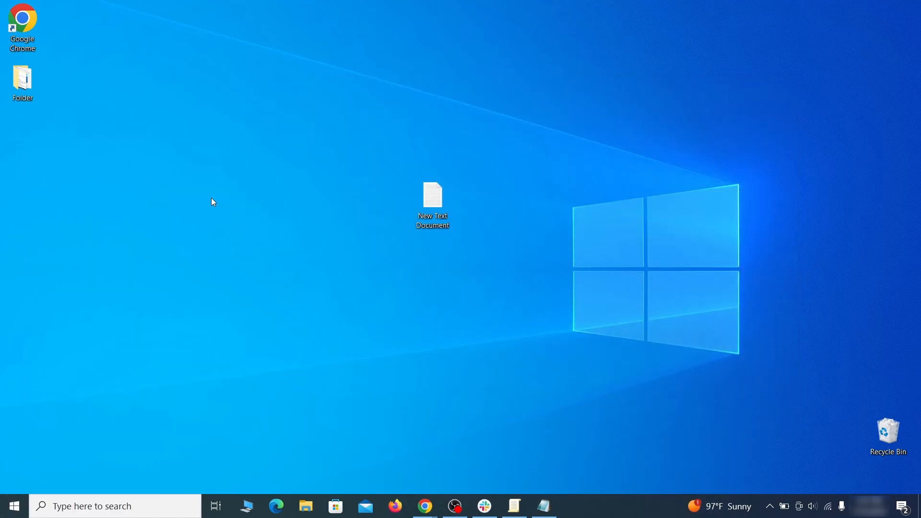
# Copy the policy value sdovheoncoighvoienoibnasd from Notepad and search the registry for it
pyautogui.hotkey('ctrl', 'f')
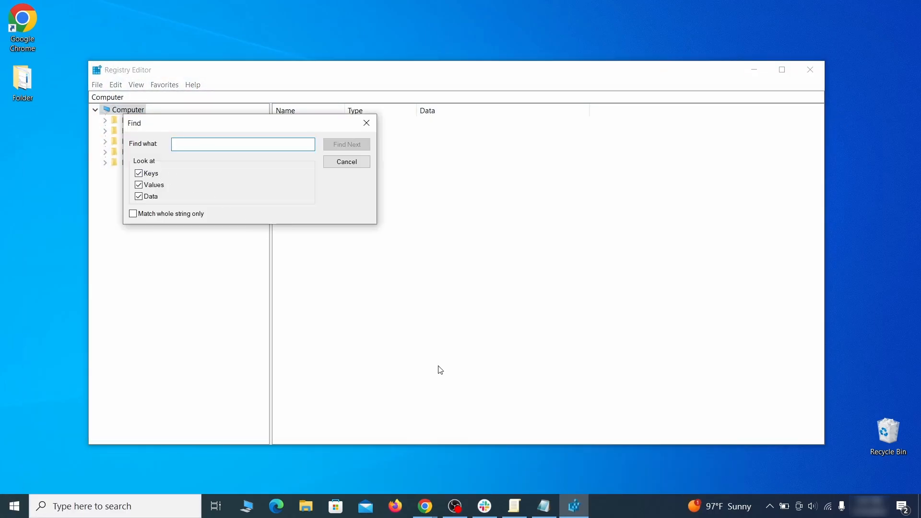
pyautogui.click(544, 506)
pyautogui.rightClick(206, 129)
pyautogui.click(232, 161)
pyautogui.click(94, 177)
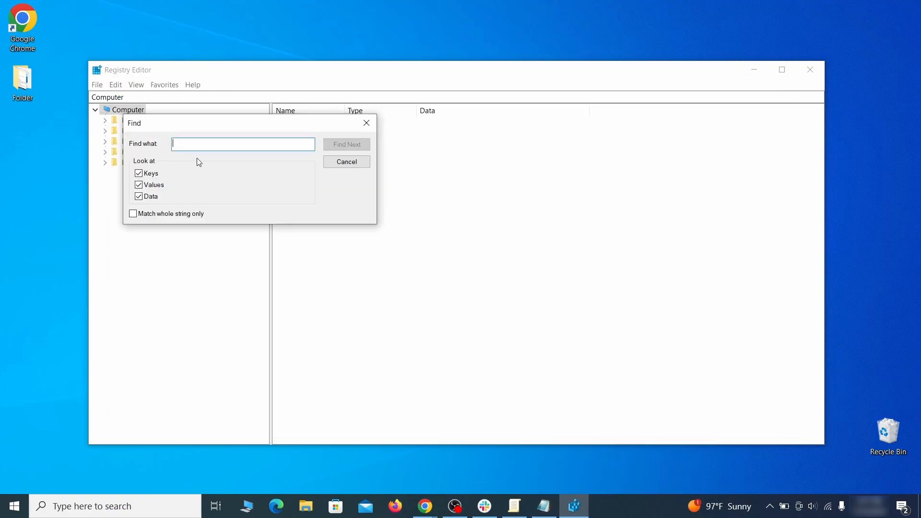
pyautogui.rightClick(205, 146)
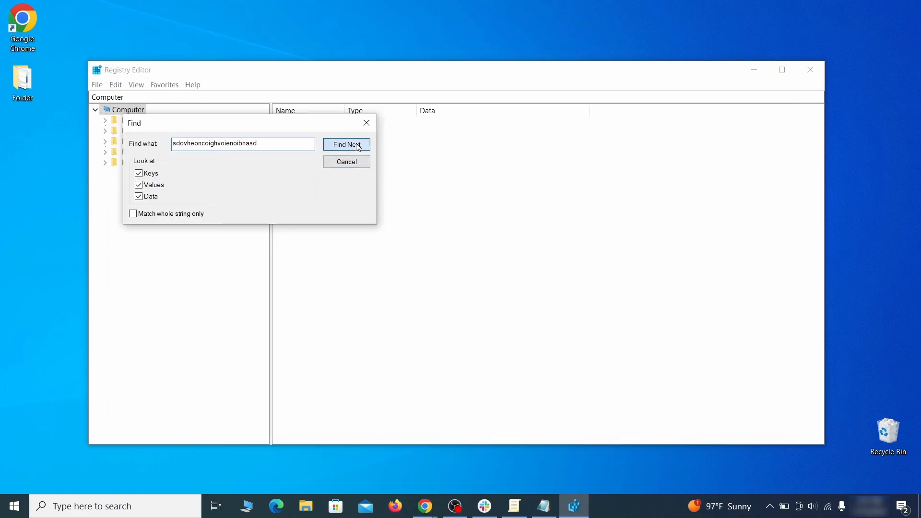
pyautogui.click(357, 145)
# Delete the Recommended key under Google\Chrome in the Group Policy Objects branch and confirm the deletion
pyautogui.rightClick(226, 289)
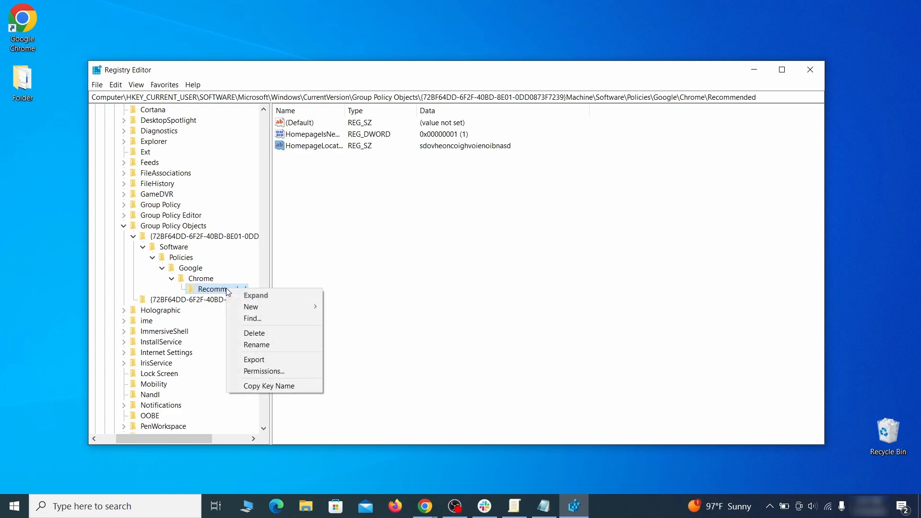
pyautogui.click(276, 339)
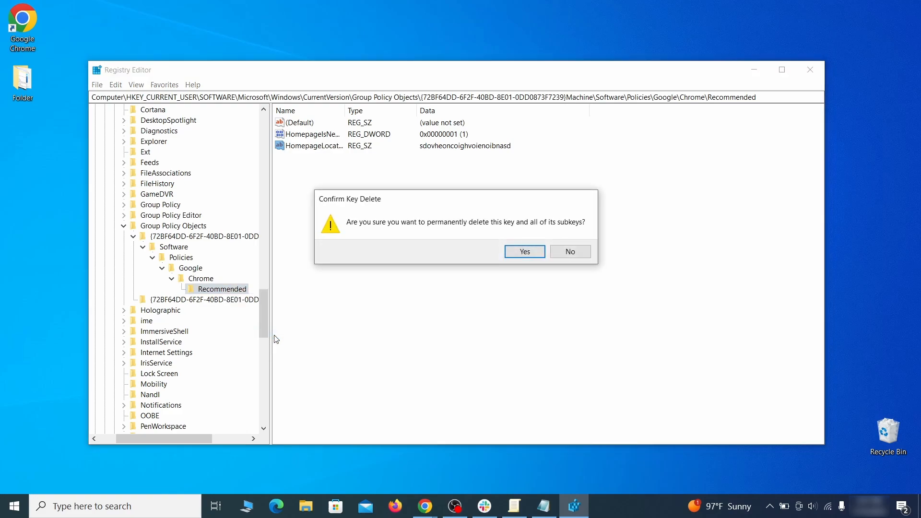
pyautogui.click(524, 251)
pyautogui.click(116, 84)
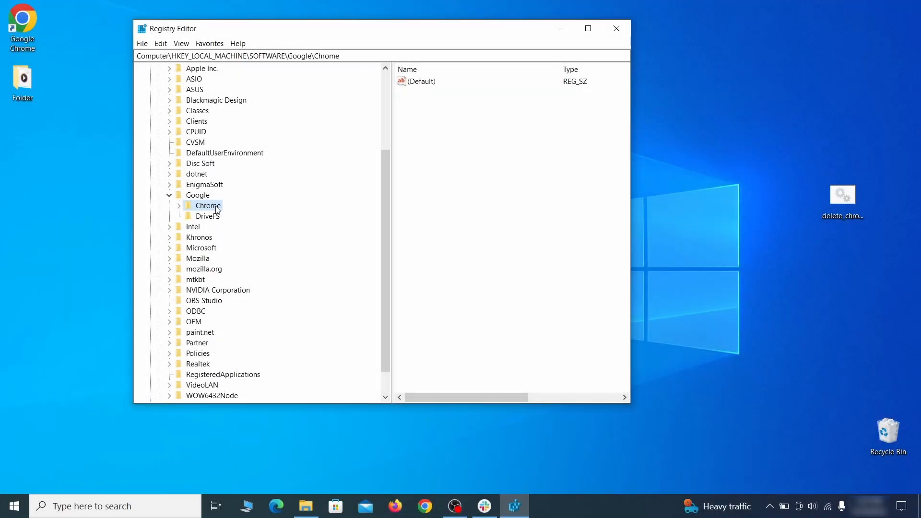
# Try to delete the Chrome key under HKEY_LOCAL_MACHINE\SOFTWARE\Google
pyautogui.rightClick(208, 206)
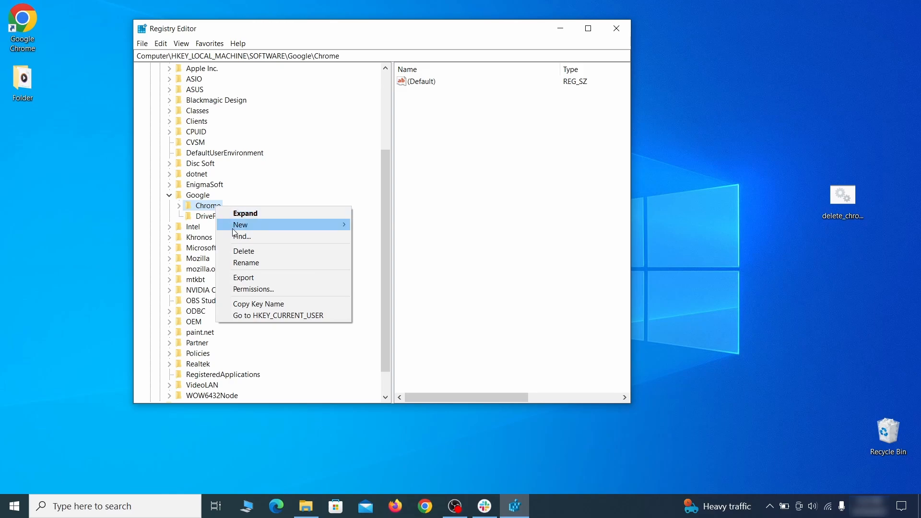
pyautogui.click(244, 251)
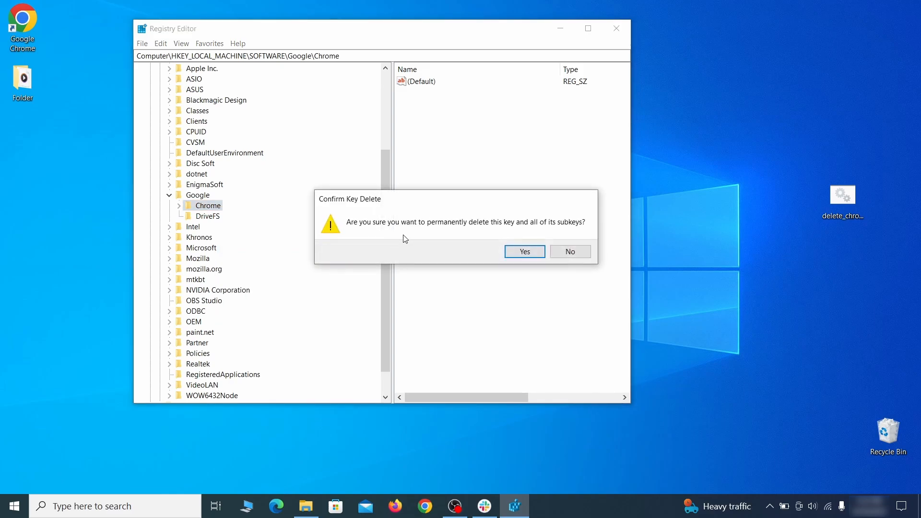
pyautogui.click(535, 251)
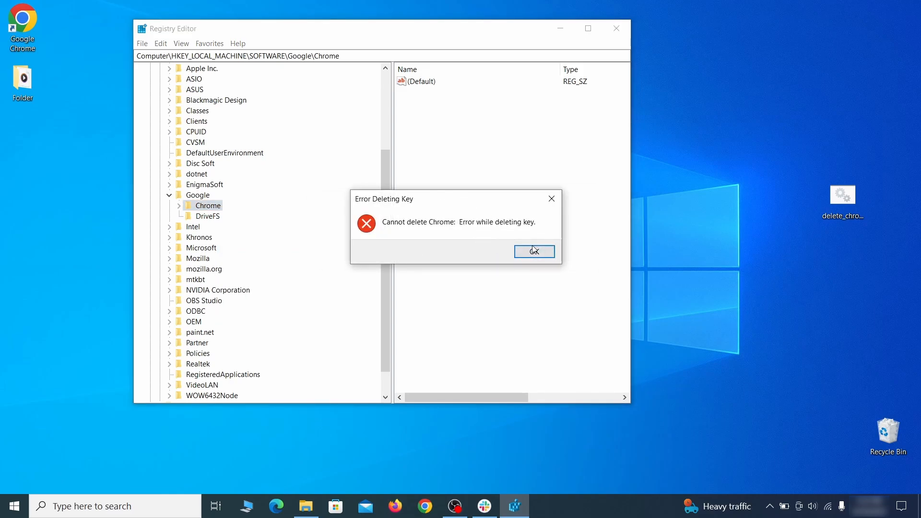
pyautogui.click(534, 250)
# Make Everyone the owner of the Google\Chrome key and its subcontainers, and replace all child object permission entries with inheritable ones
pyautogui.rightClick(217, 209)
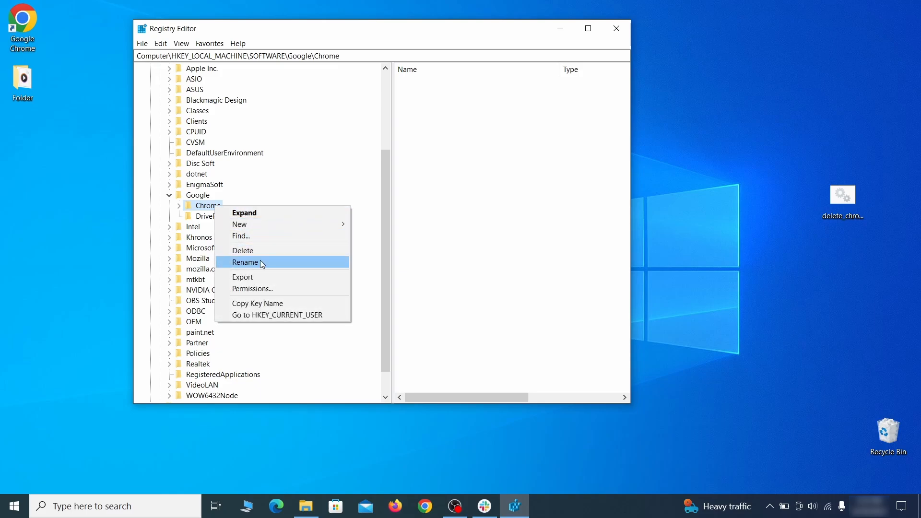
pyautogui.click(272, 288)
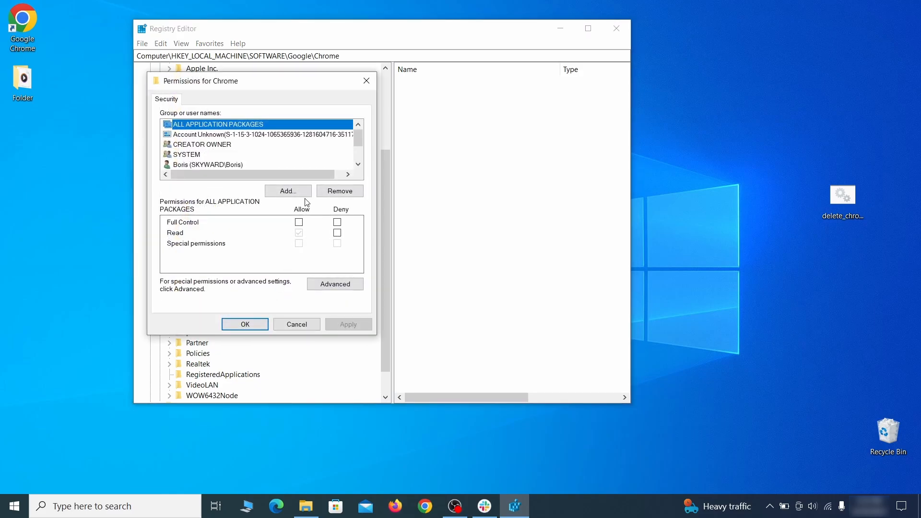
pyautogui.click(335, 284)
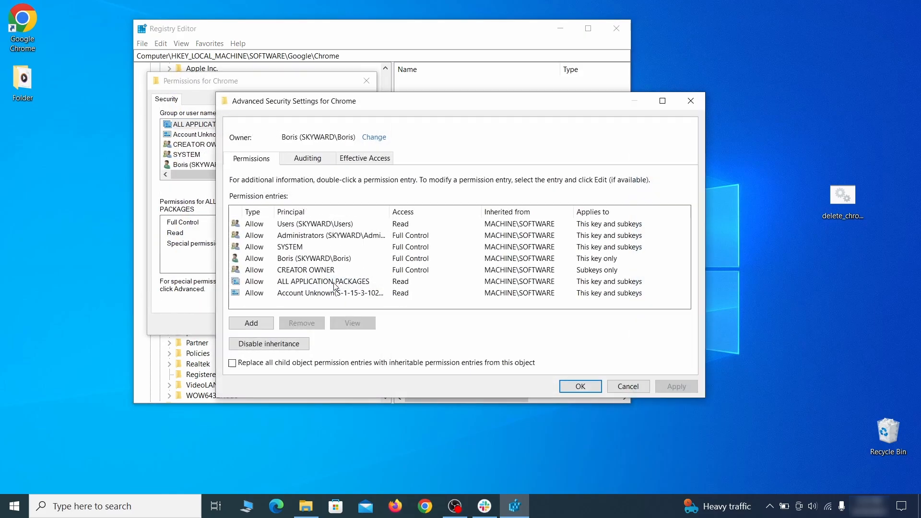
pyautogui.click(373, 137)
pyautogui.write('everyone')
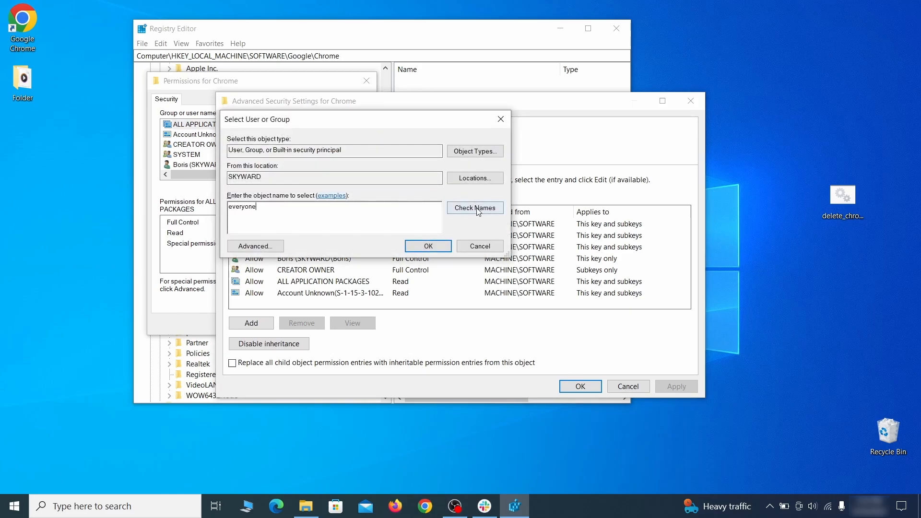
pyautogui.click(478, 209)
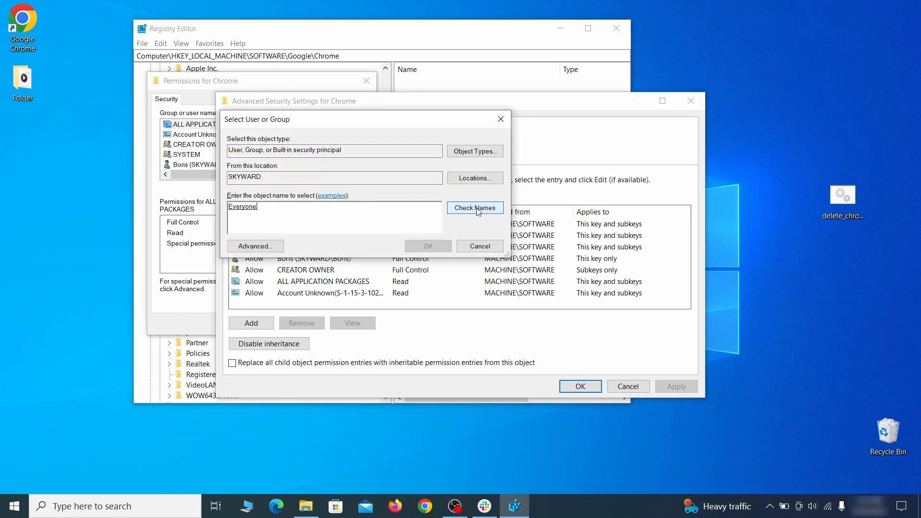
pyautogui.click(435, 246)
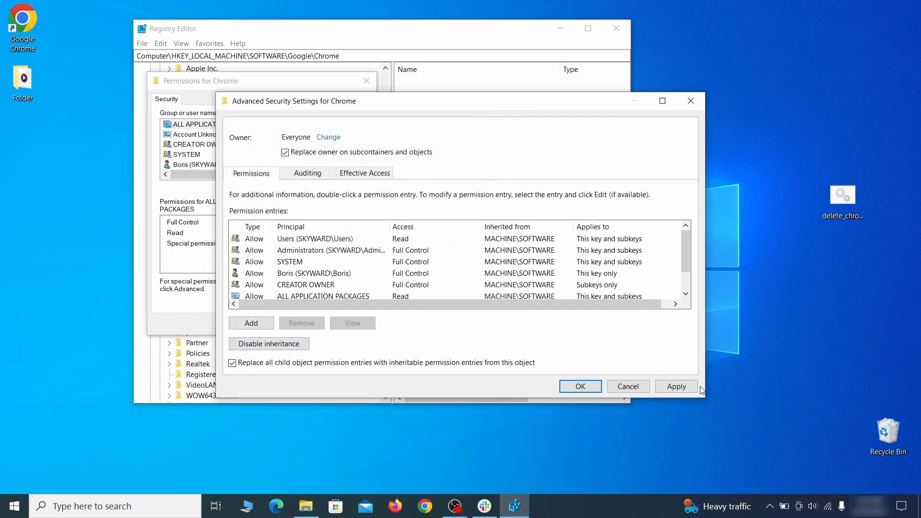
pyautogui.click(678, 393)
pyautogui.click(502, 306)
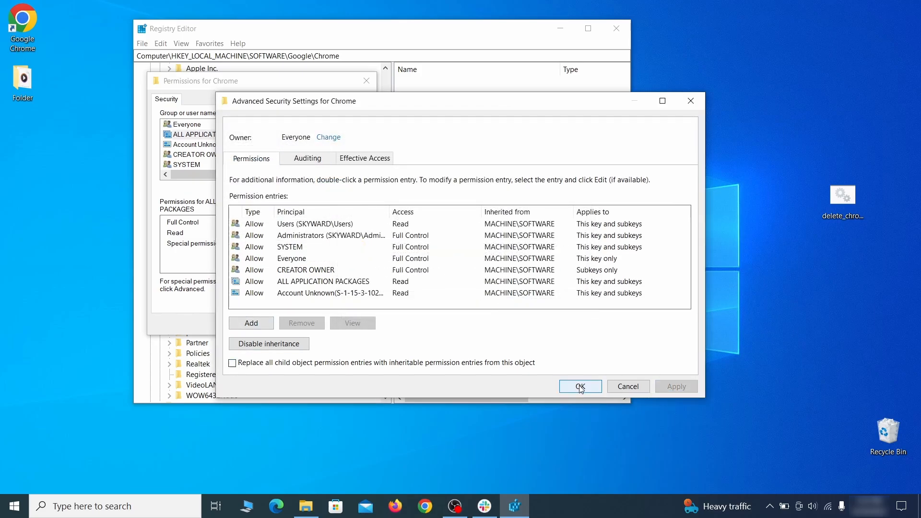
pyautogui.click(580, 386)
pyautogui.click(242, 323)
# Delete the Chrome key under HKEY_LOCAL_MACHINE\SOFTWARE\Google with all its subkeys
pyautogui.rightClick(209, 206)
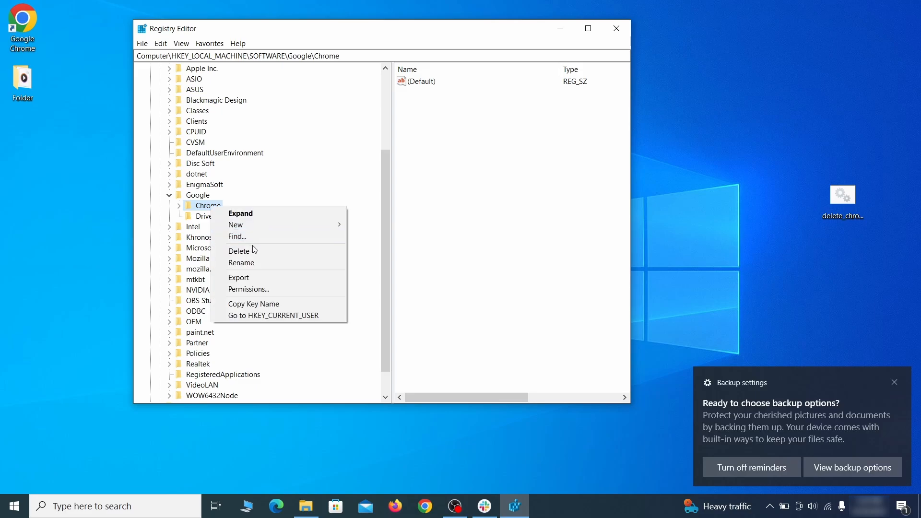
pyautogui.click(263, 254)
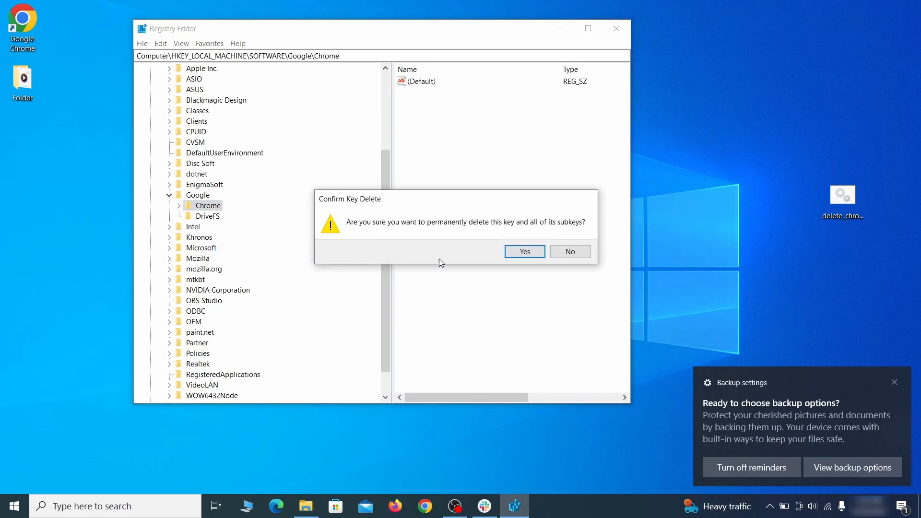
pyautogui.click(524, 252)
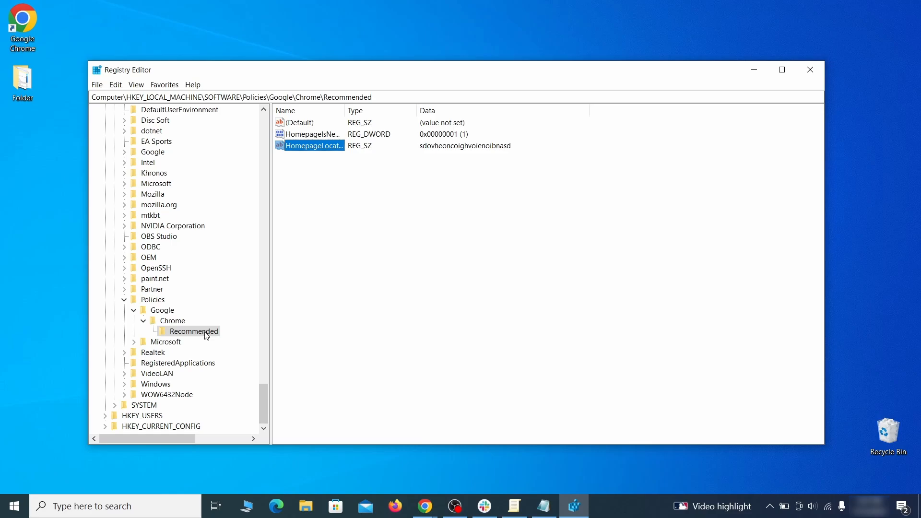
# Delete the Recommended key under HKEY_LOCAL_MACHINE\SOFTWARE\Policies\Google\Chrome and confirm the deletion
pyautogui.rightClick(207, 336)
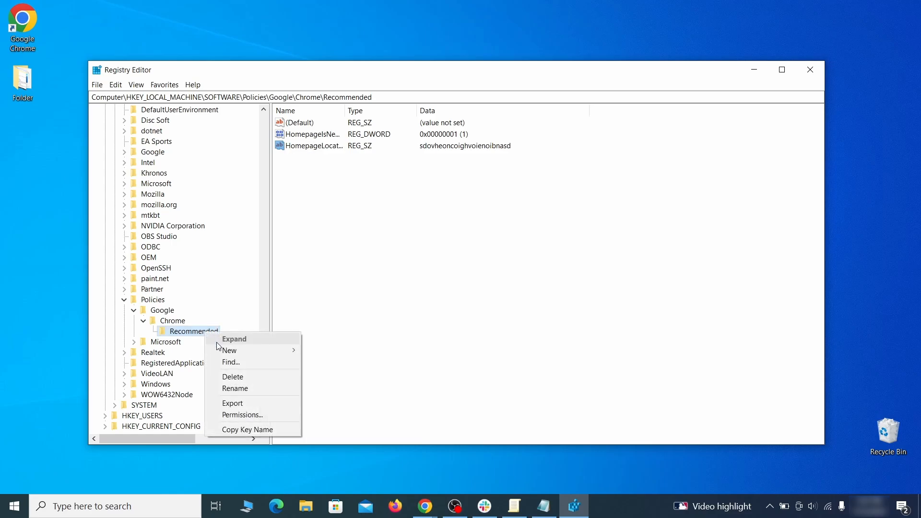
pyautogui.click(242, 377)
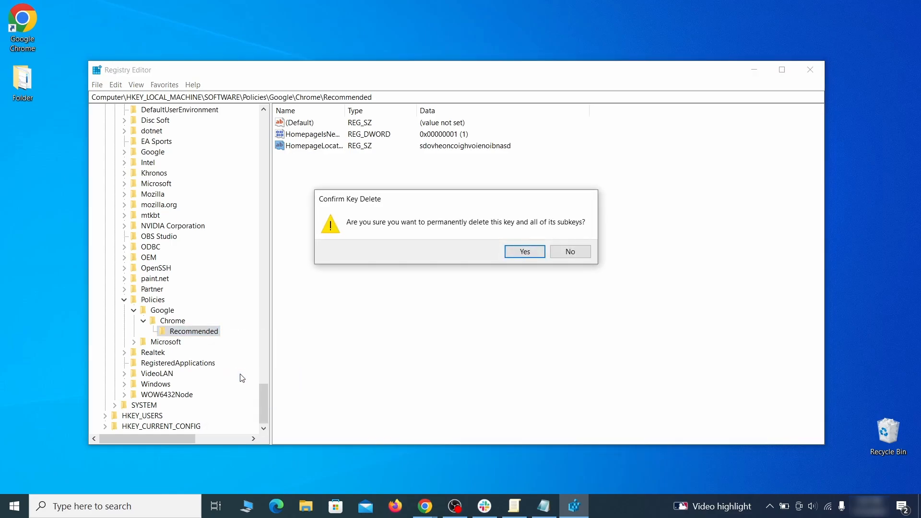
pyautogui.click(535, 252)
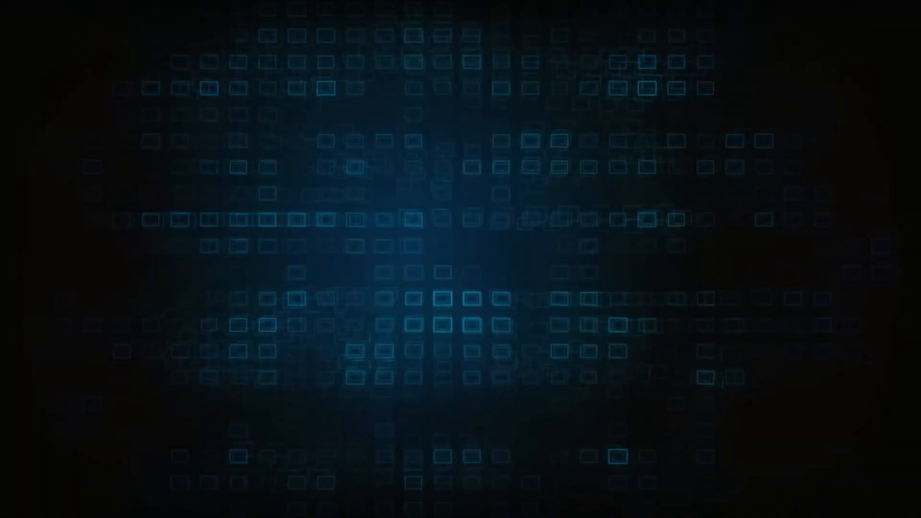
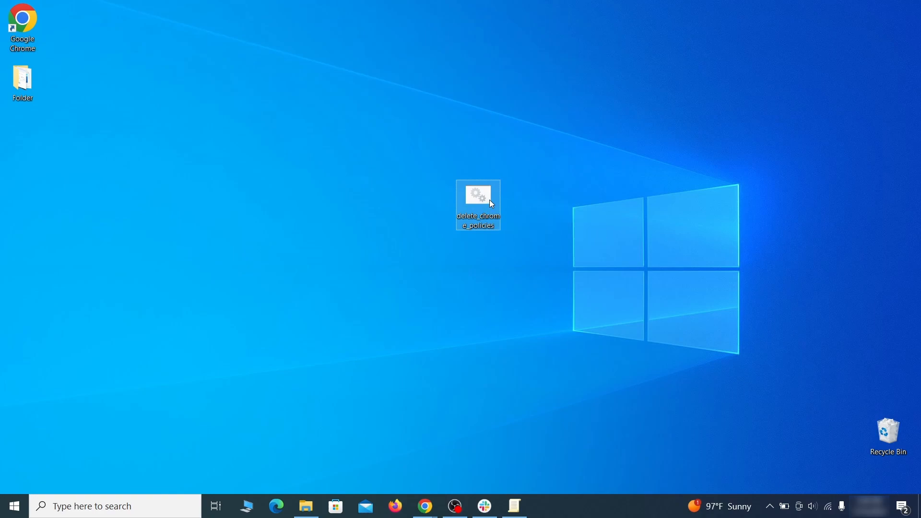
# Run the delete_chrome_policies batch file as administrator, allowing it past SmartScreen, and close its console window when the script ends
pyautogui.rightClick(488, 197)
pyautogui.click(546, 242)
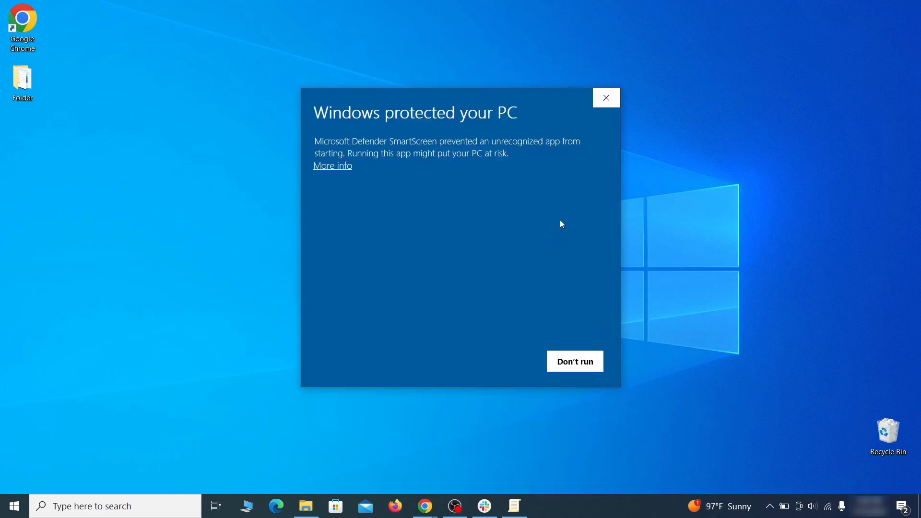
pyautogui.click(333, 167)
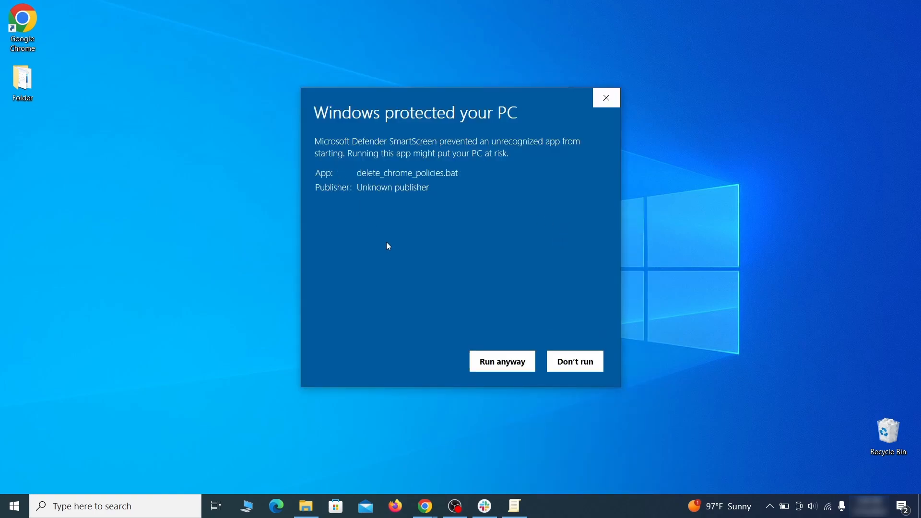
pyautogui.click(502, 369)
pyautogui.moveTo(330, 27); pyautogui.dragTo(486, 56)
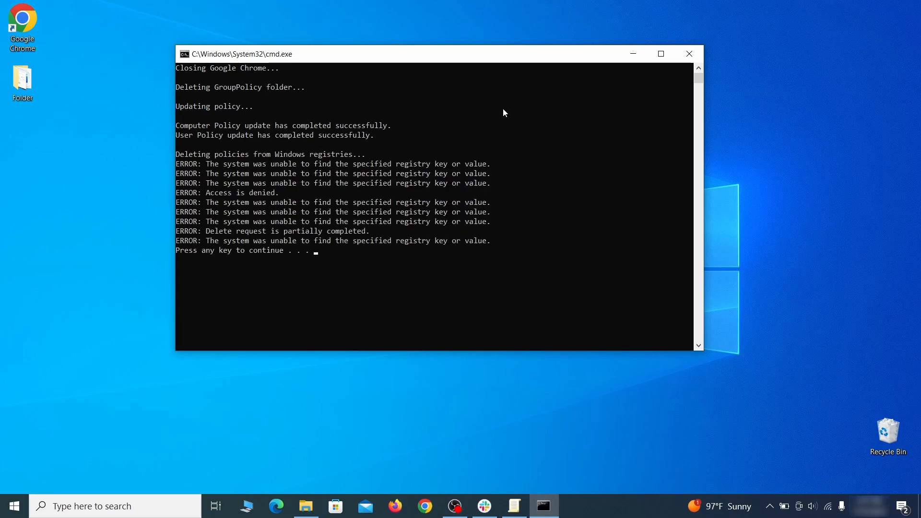
pyautogui.click(691, 55)
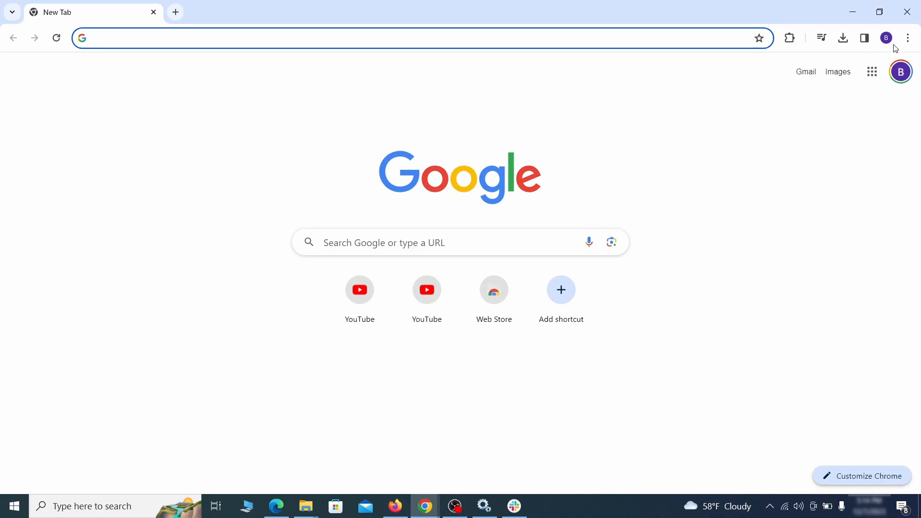
# Disable and remove the Add to Zola Button extension in Chrome
pyautogui.click(910, 38)
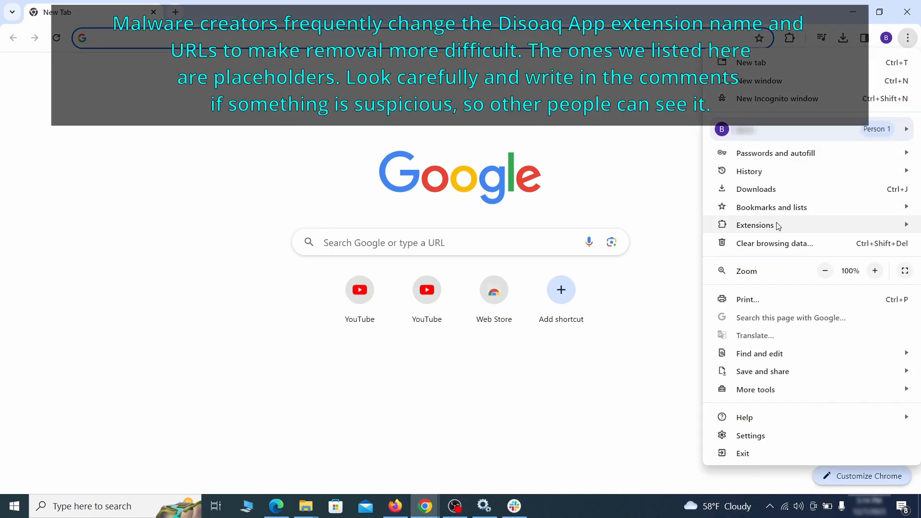
pyautogui.moveTo(728, 229)
pyautogui.click(676, 226)
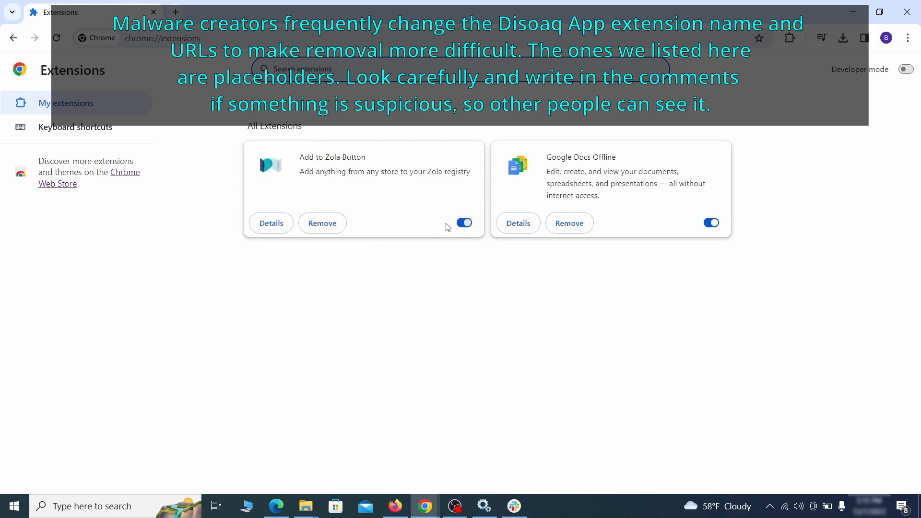
pyautogui.click(464, 222)
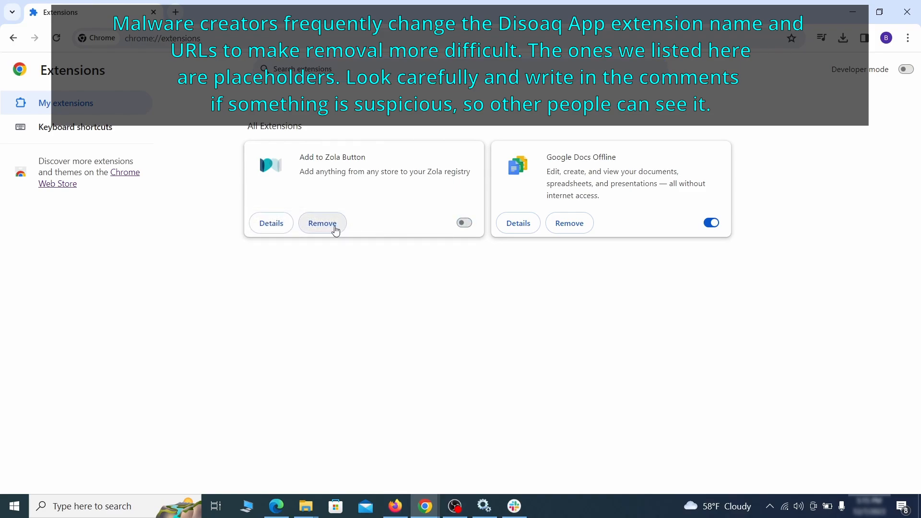
pyautogui.click(322, 223)
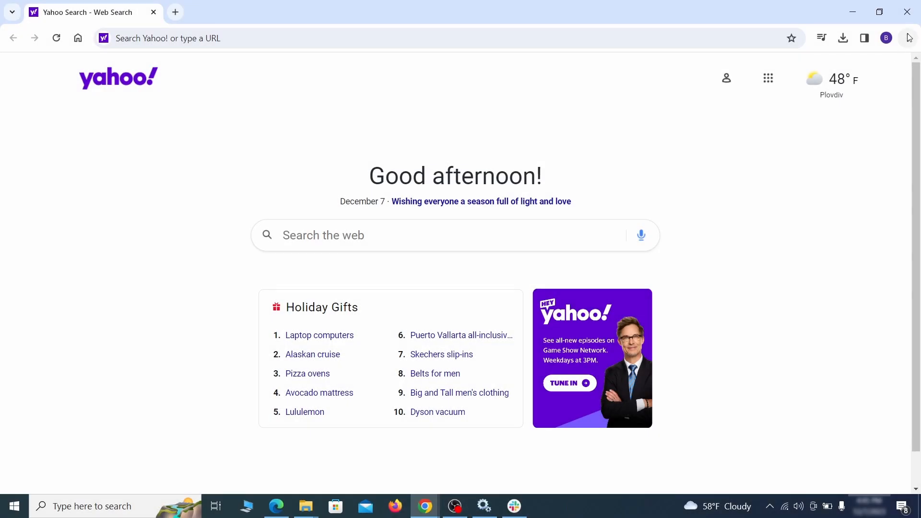
# Clear Chrome's browsing data using the advanced options, adding Autofill form data, Site settings and Hosted app data to the selection but not passwords
pyautogui.click(907, 38)
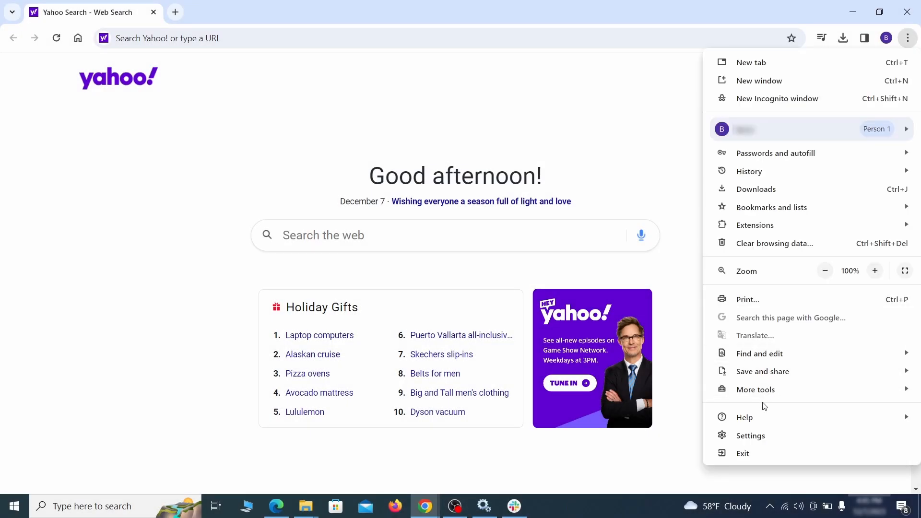
pyautogui.click(752, 436)
pyautogui.click(106, 151)
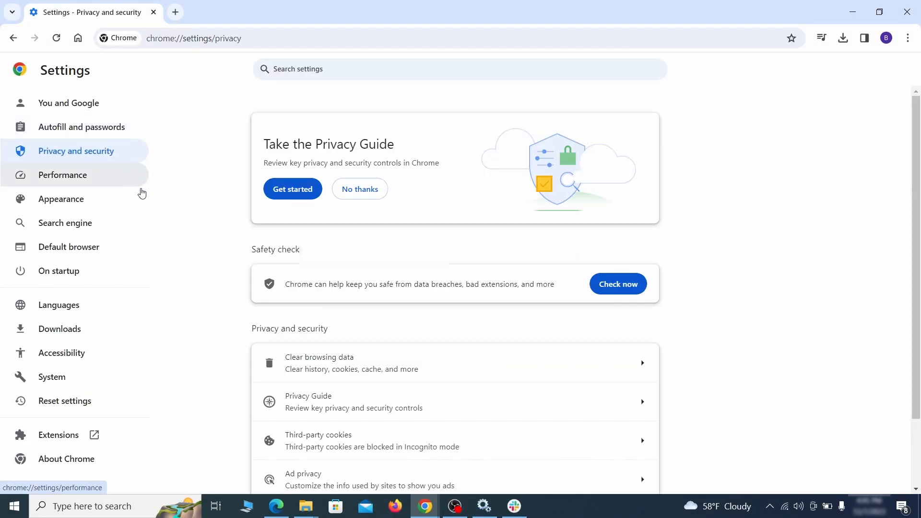
pyautogui.scroll(-1, 719, 312)
pyautogui.click(601, 309)
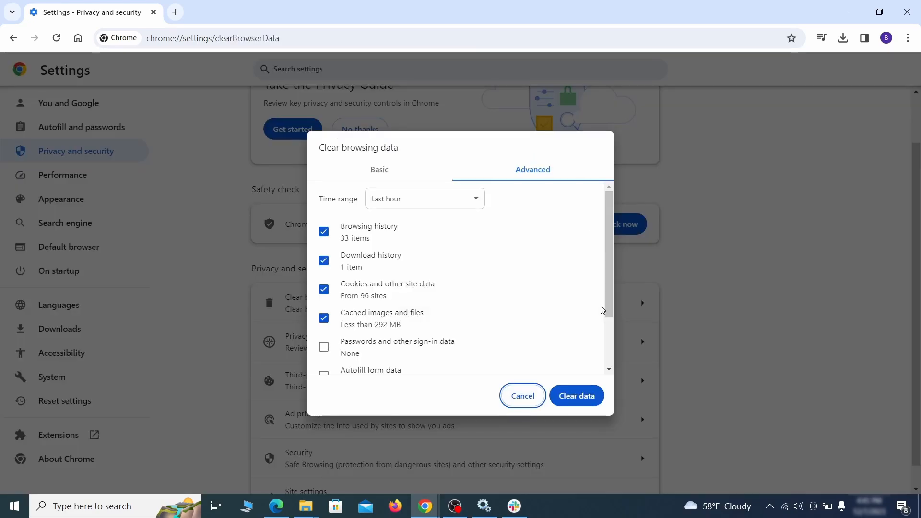
pyautogui.click(405, 172)
pyautogui.click(513, 173)
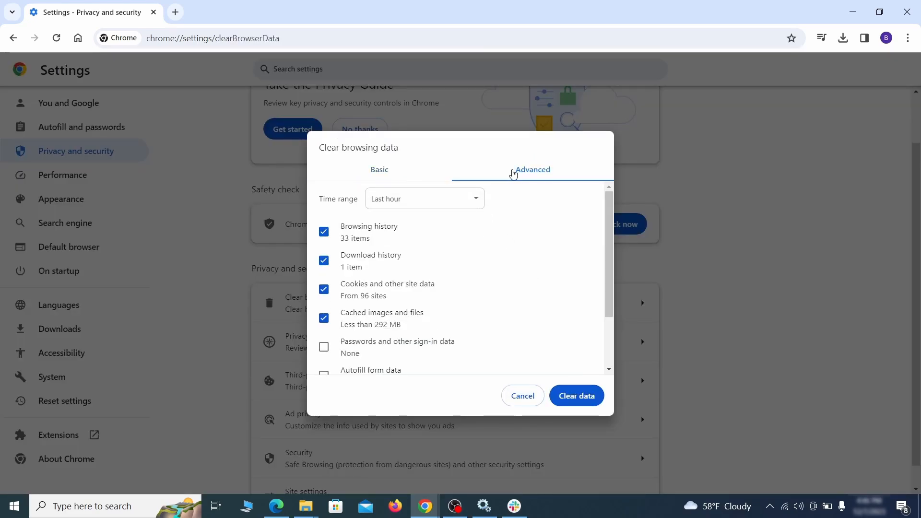
pyautogui.scroll(-2, 465, 272)
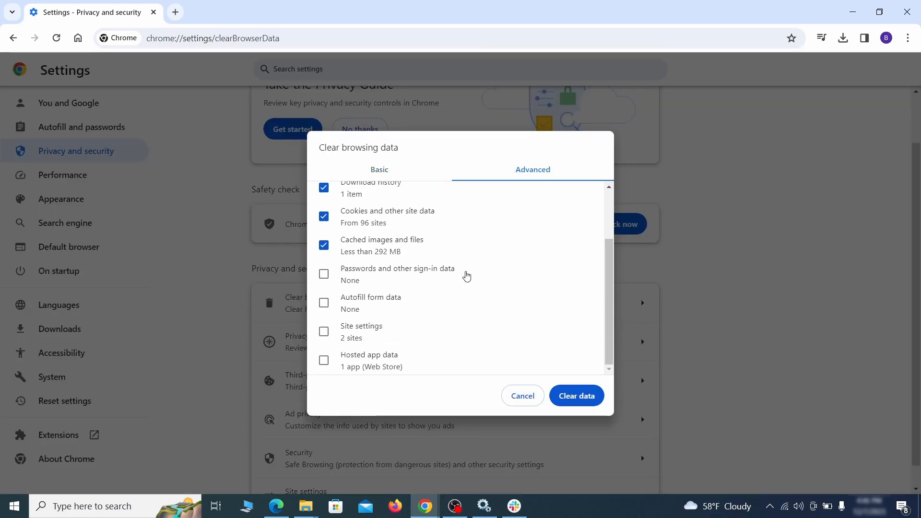
pyautogui.click(324, 304)
pyautogui.click(324, 331)
pyautogui.click(324, 360)
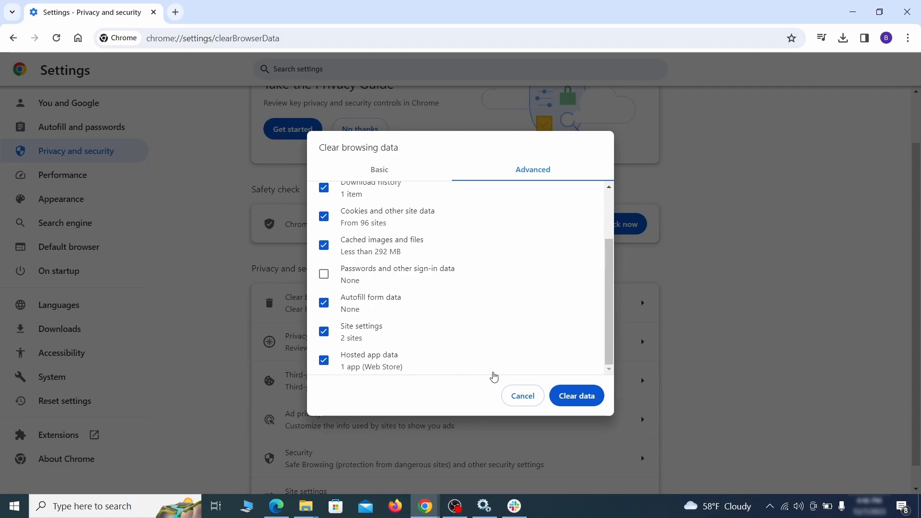
pyautogui.click(577, 396)
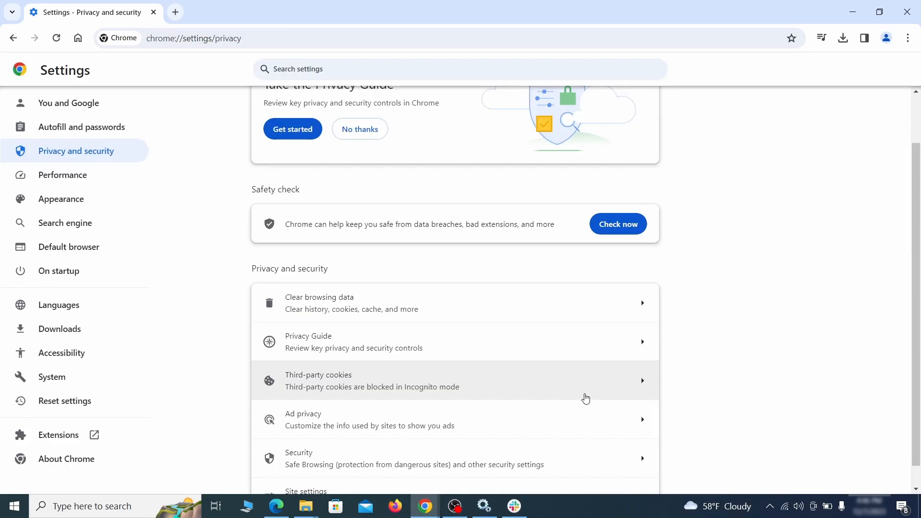
# Remove ExampleRougeURL.com from the sites allowed to send notifications and return to the site settings
pyautogui.scroll(-1, 692, 314)
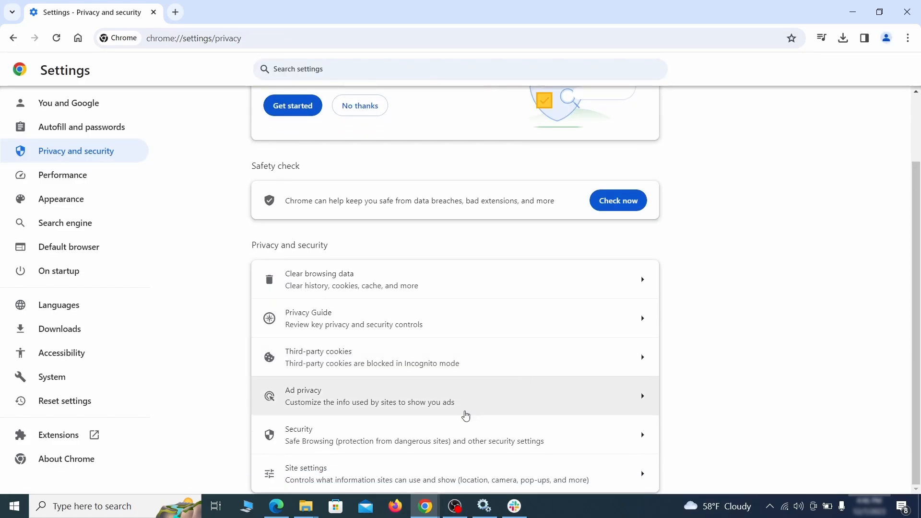
pyautogui.click(449, 469)
pyautogui.scroll(-3, 660, 293)
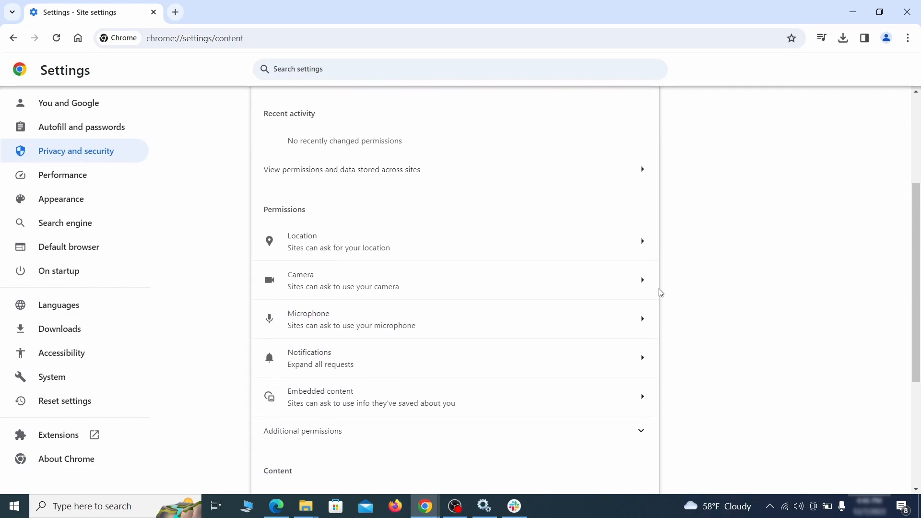
pyautogui.scroll(-1, 671, 279)
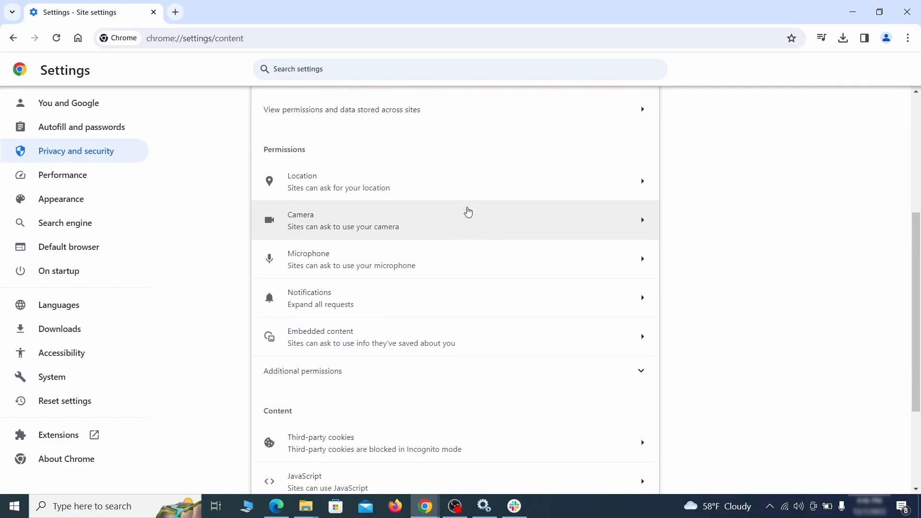
pyautogui.click(464, 191)
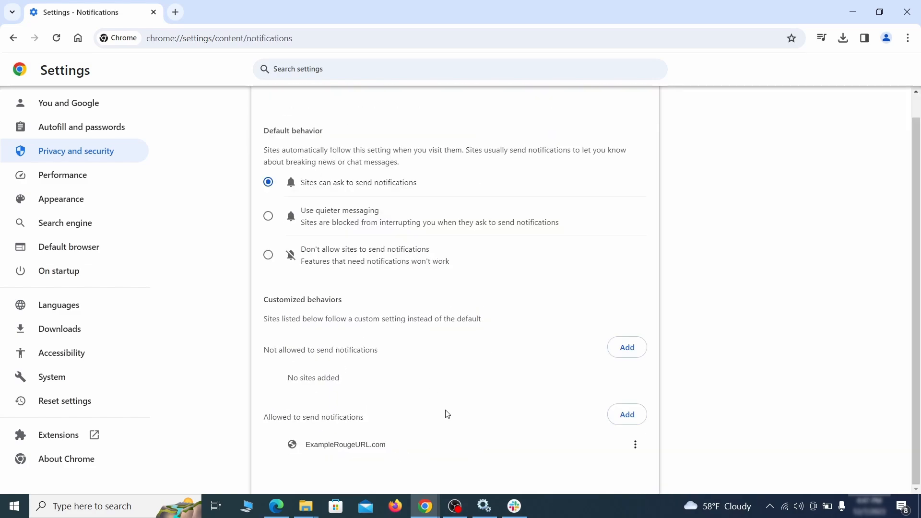
pyautogui.click(635, 445)
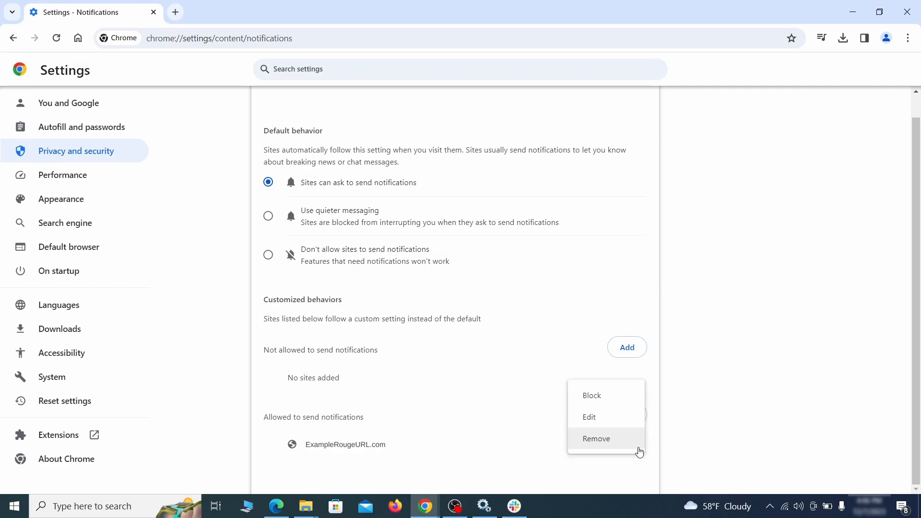
pyautogui.click(609, 442)
pyautogui.hotkey('alt', 'Left')
pyautogui.scroll(-2, 497, 325)
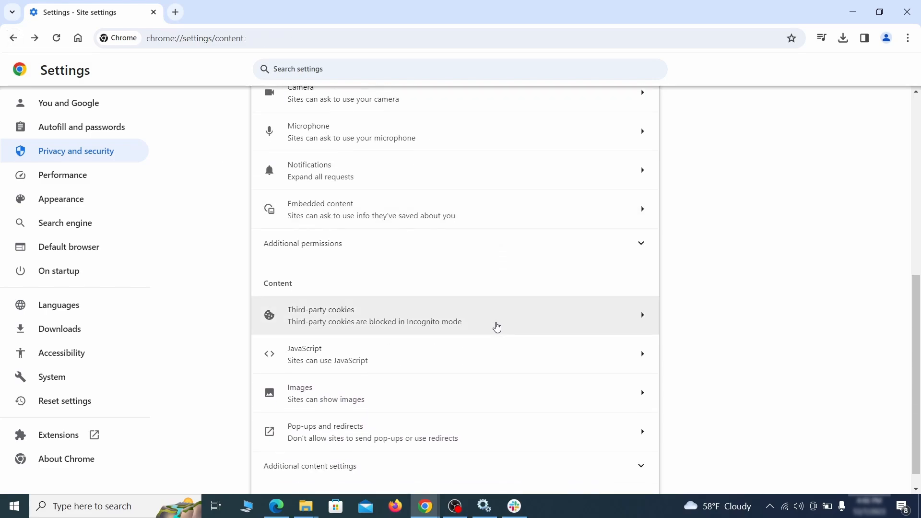
# Remove ExampleRougeURL.com from the sites allowed to use third-party cookies and return to the site settings
pyautogui.click(495, 319)
pyautogui.scroll(-1, 499, 331)
pyautogui.scroll(-4, 508, 357)
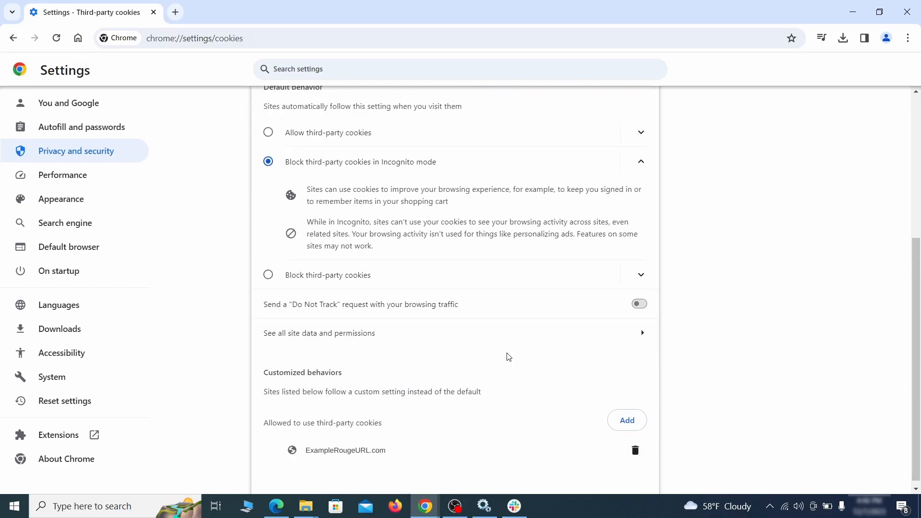
pyautogui.click(636, 454)
pyautogui.hotkey('alt', 'Left')
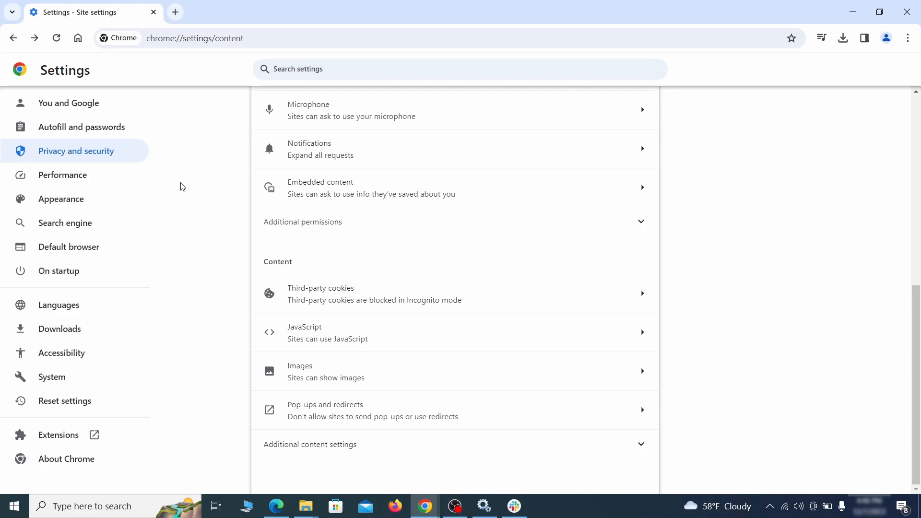
# Clear the ExampleRougeURL.com home page address in the appearance settings and turn off the home button
pyautogui.click(126, 201)
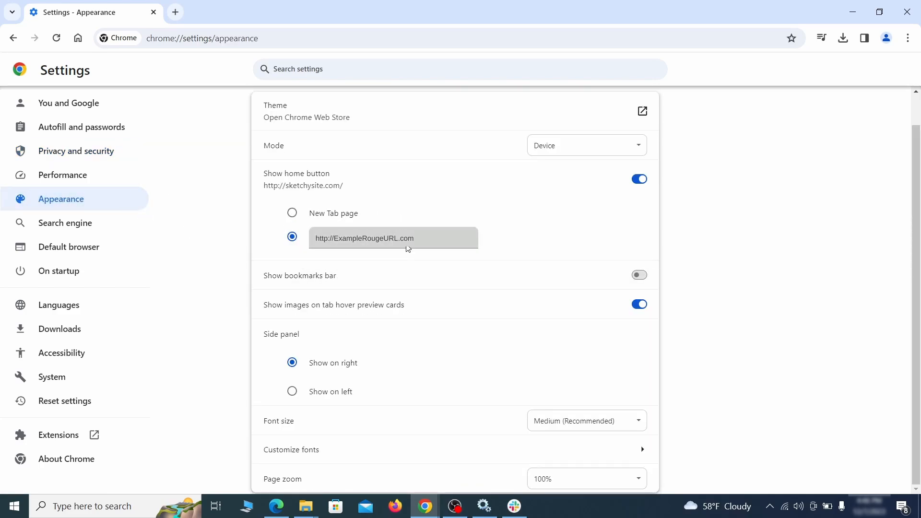
pyautogui.click(302, 239)
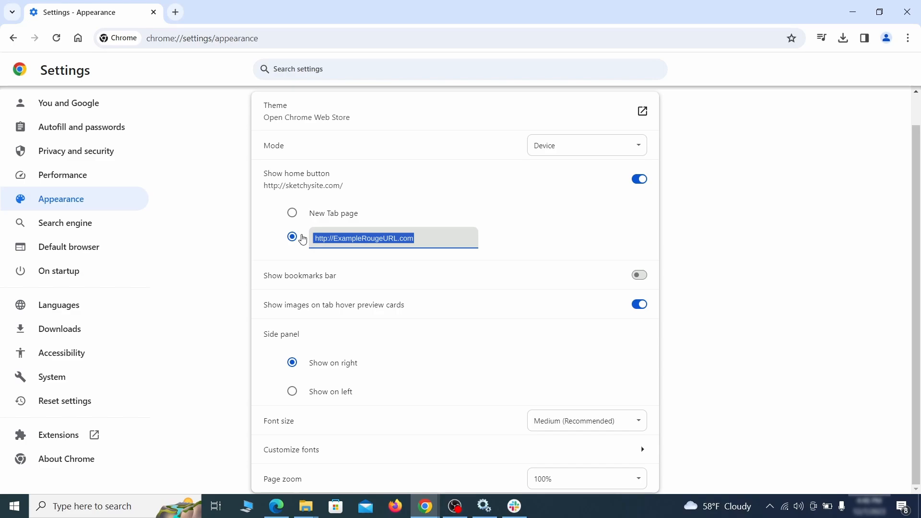
pyautogui.press('BackSpace')
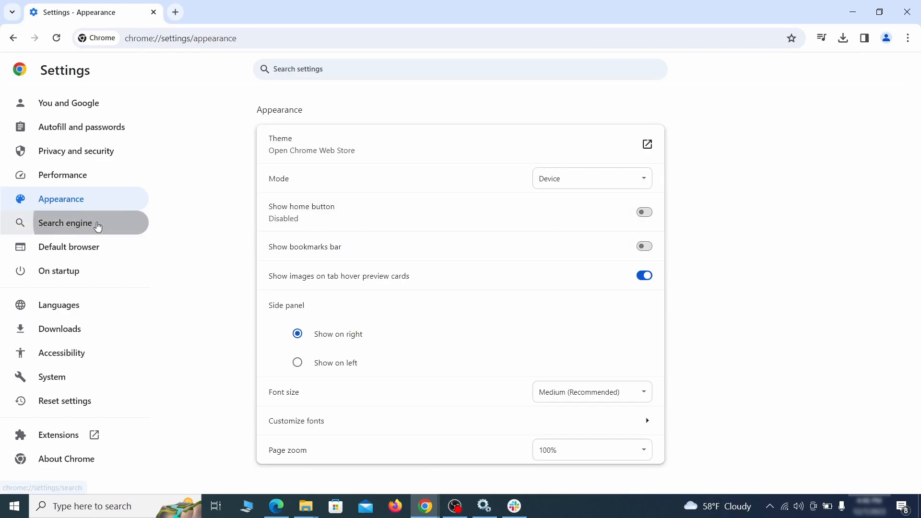
# Set Google as the search engine used in the address bar
pyautogui.click(98, 227)
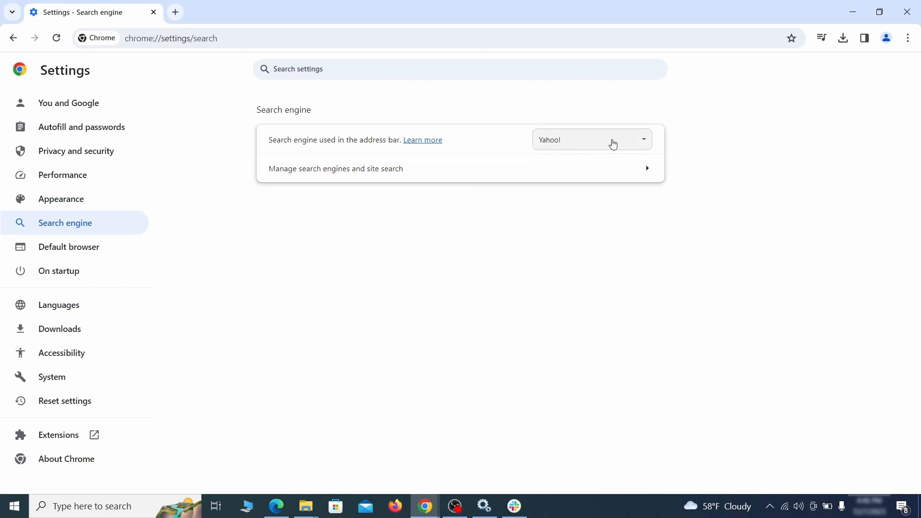
pyautogui.click(629, 144)
pyautogui.click(613, 156)
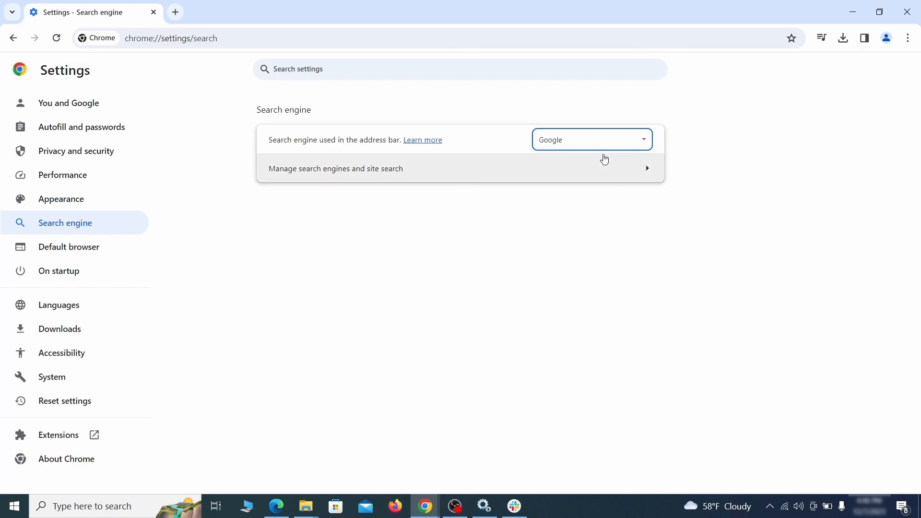
# Delete the ExampleRougeURL.com entry from the site search shortcuts in the search engine management settings
pyautogui.click(590, 179)
pyautogui.scroll(-2, 595, 240)
pyautogui.scroll(-5, 595, 250)
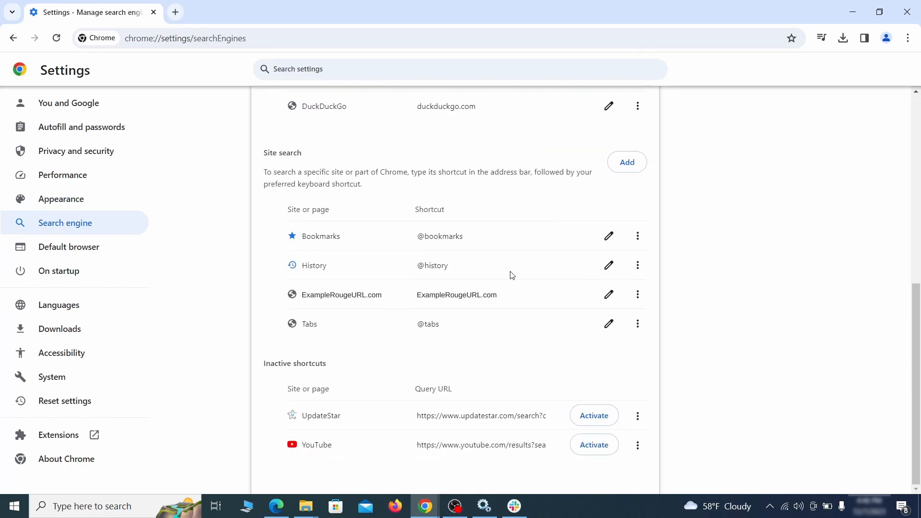
pyautogui.click(638, 295)
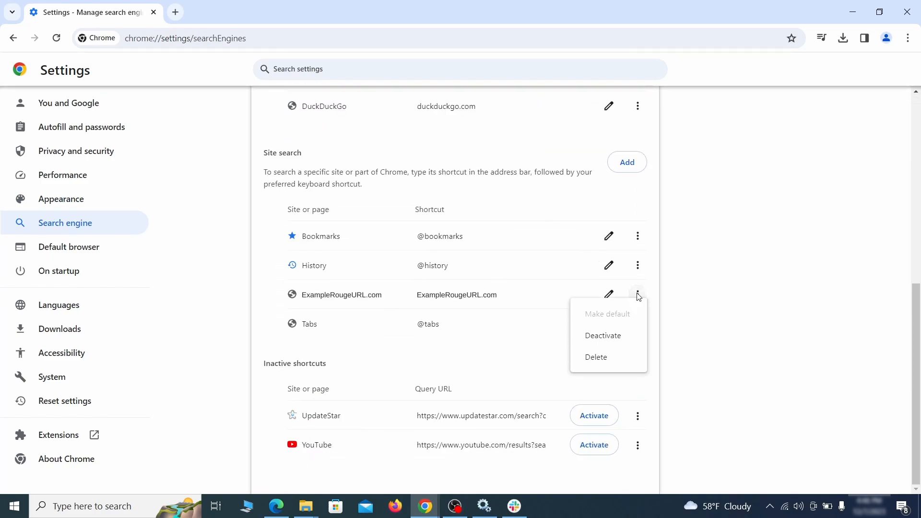
pyautogui.click(597, 357)
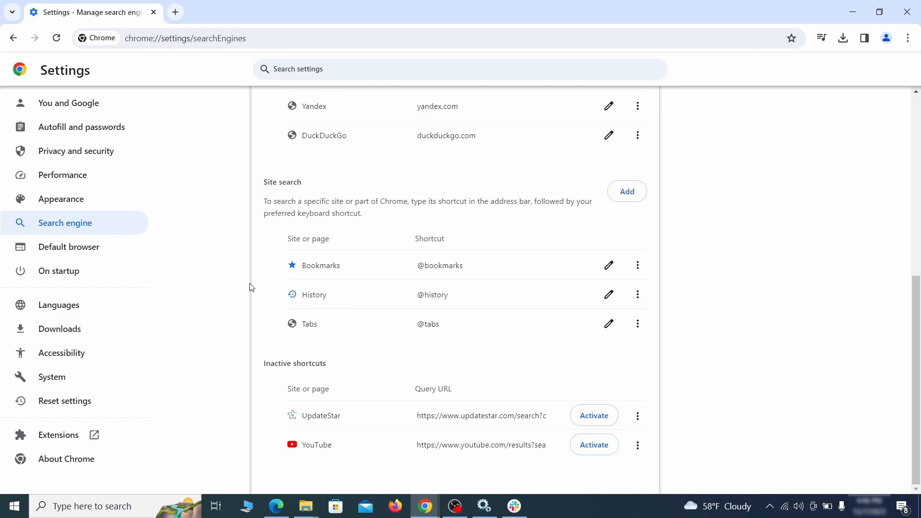
# Remove ExampleRougeURL.com from the specific pages opened on startup
pyautogui.click(71, 270)
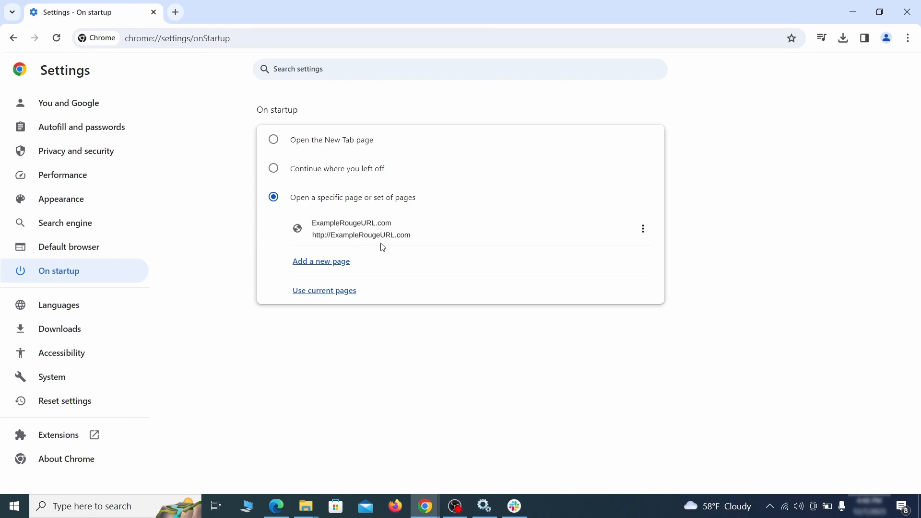
pyautogui.click(644, 231)
pyautogui.click(615, 258)
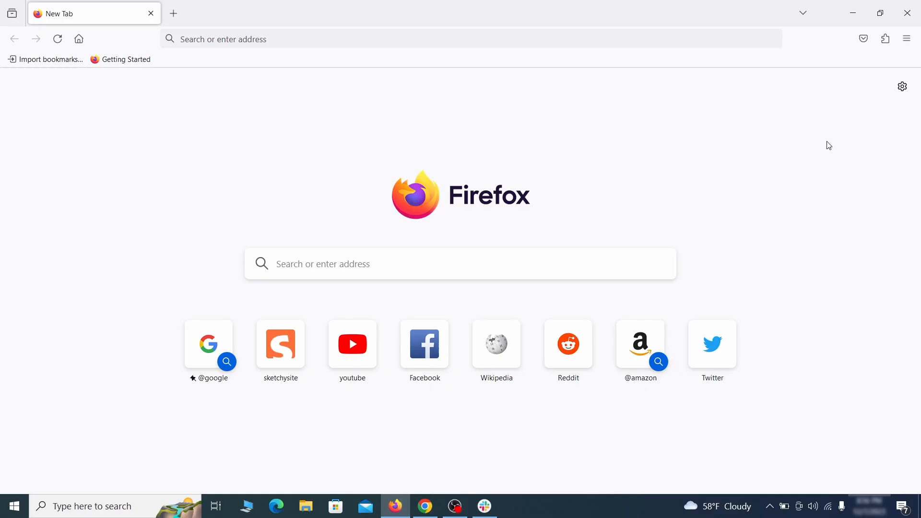
# Switch to Firefox, then disable and remove the Contenu+ extension without reporting it to Mozilla
pyautogui.click(887, 39)
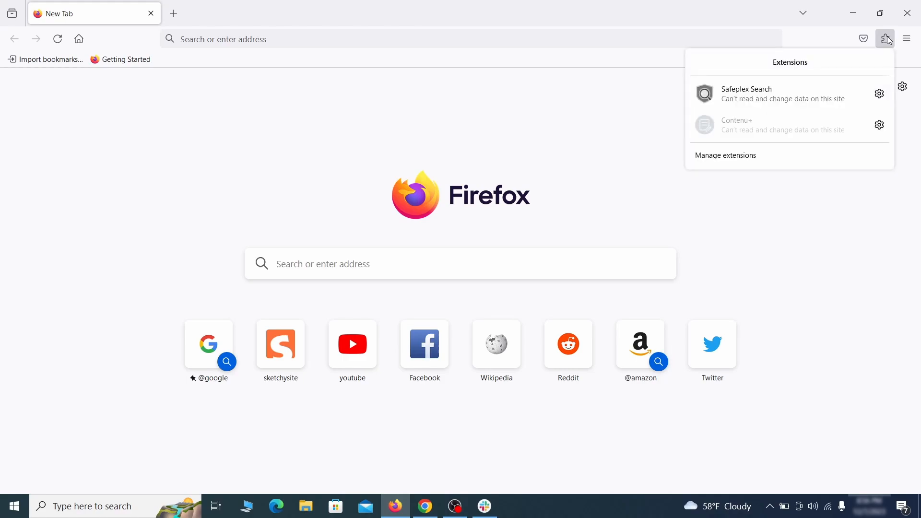
pyautogui.click(775, 158)
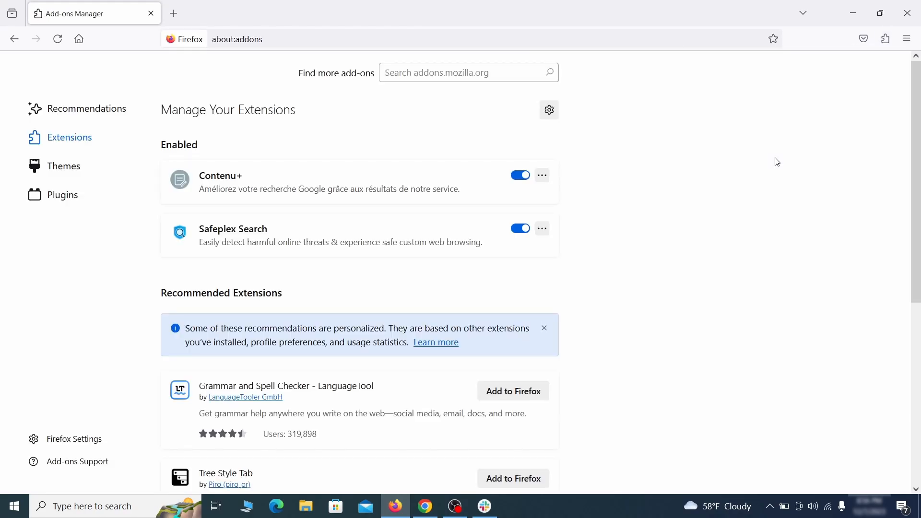
pyautogui.click(520, 176)
pyautogui.click(543, 176)
pyautogui.click(579, 193)
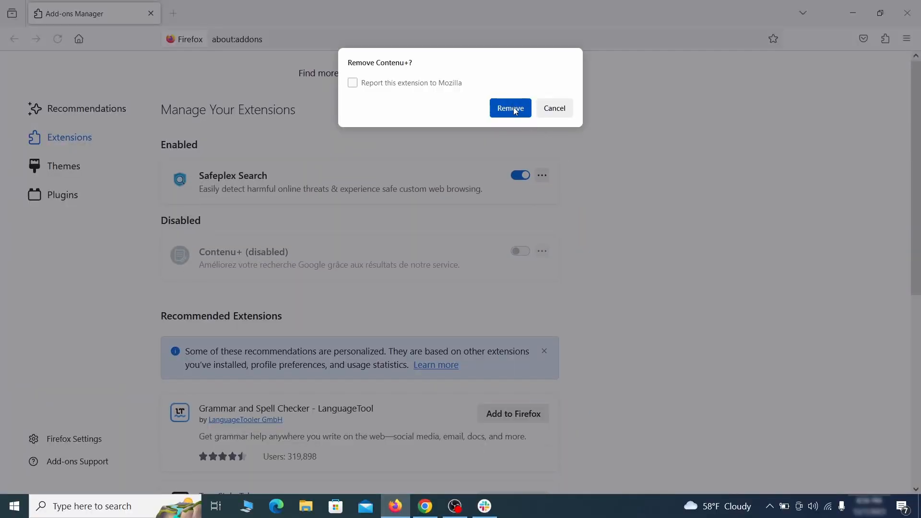
pyautogui.click(523, 108)
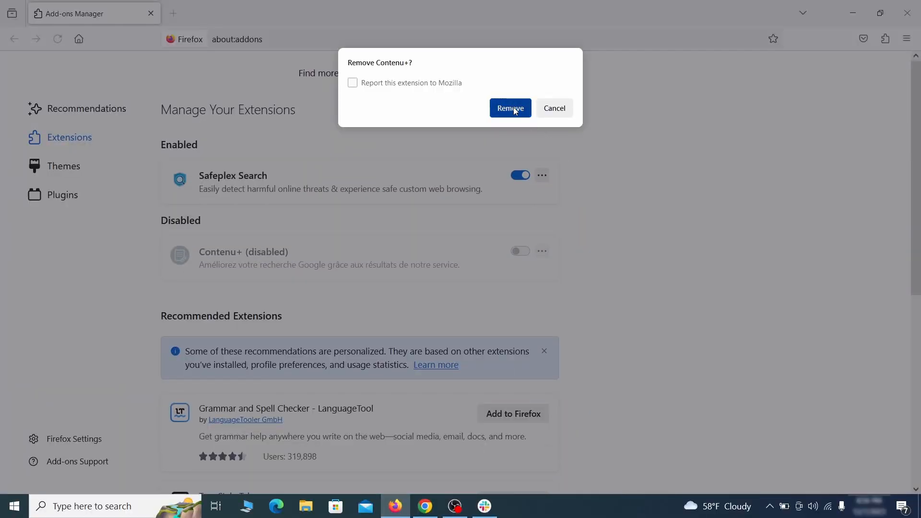
# Clear the custom ExampleRougeURL.com address for the homepage and new windows in the Firefox settings
pyautogui.click(906, 39)
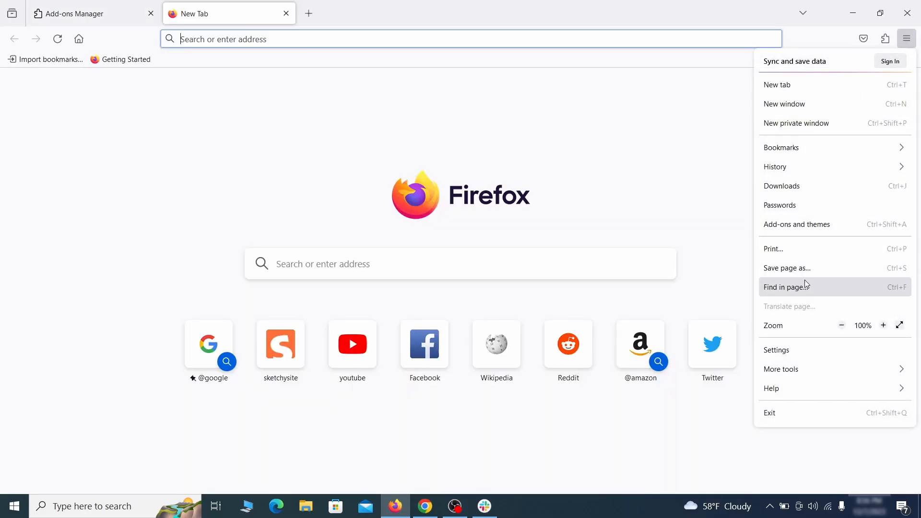
pyautogui.click(796, 354)
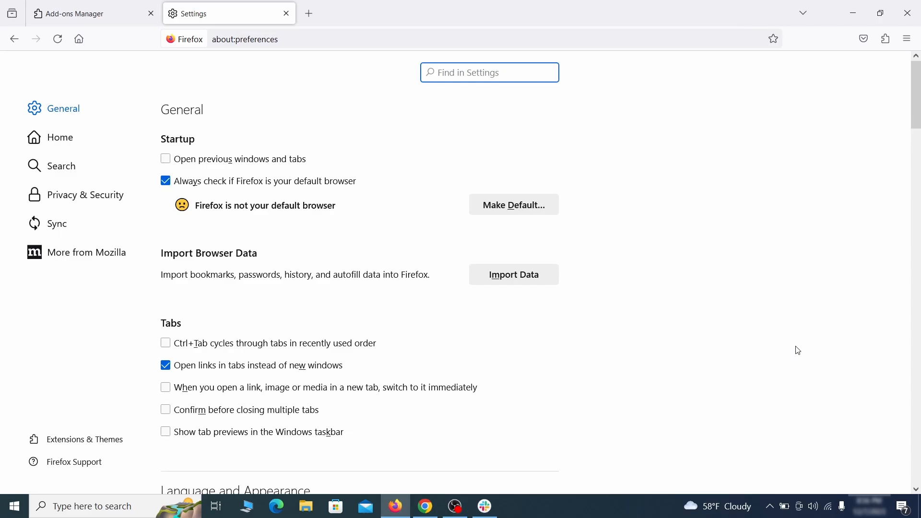
pyautogui.click(70, 138)
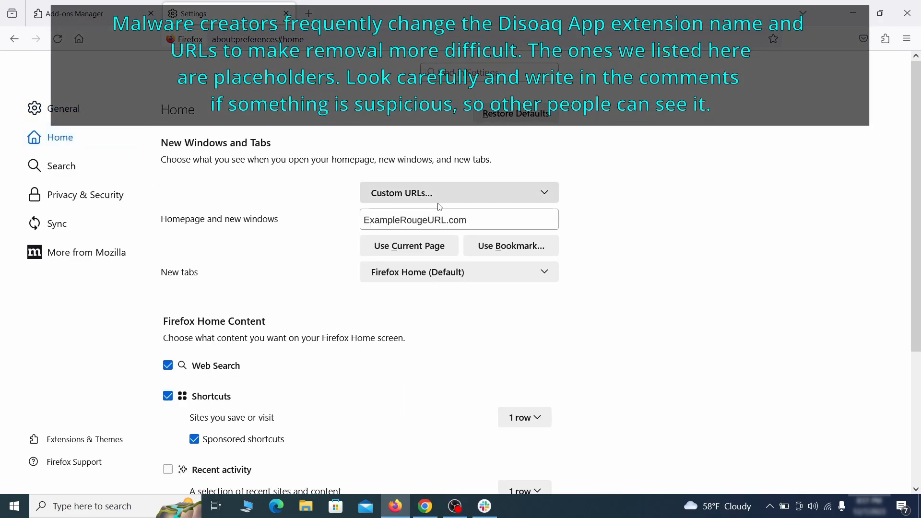
pyautogui.tripleClick(464, 220)
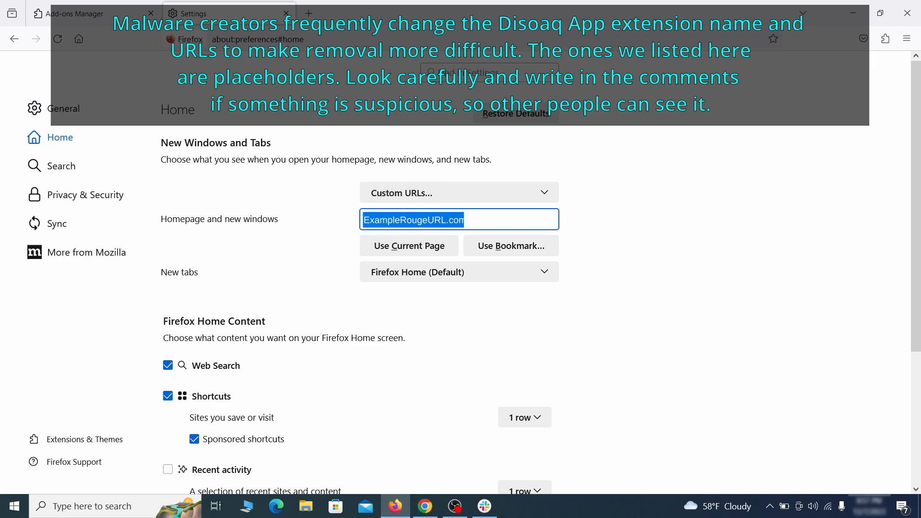
pyautogui.press('BackSpace')
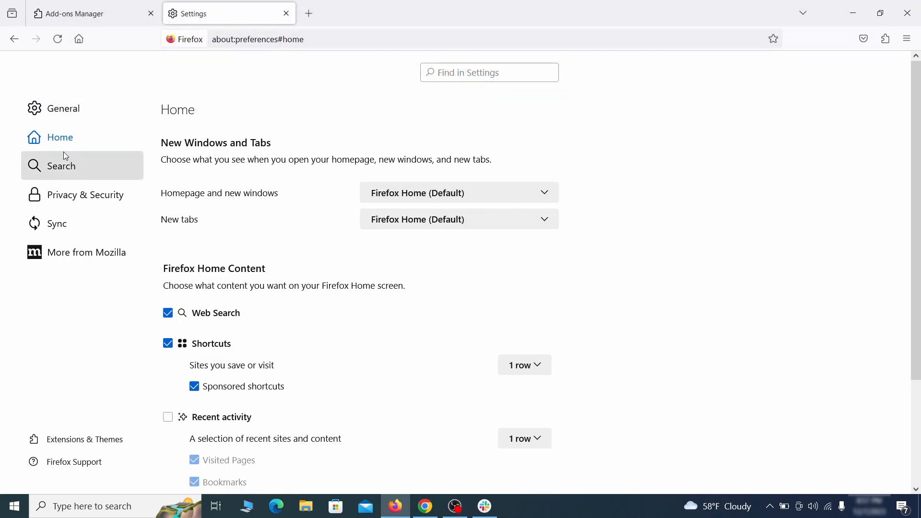
# Set Google as the default search engine in the search settings
pyautogui.click(65, 167)
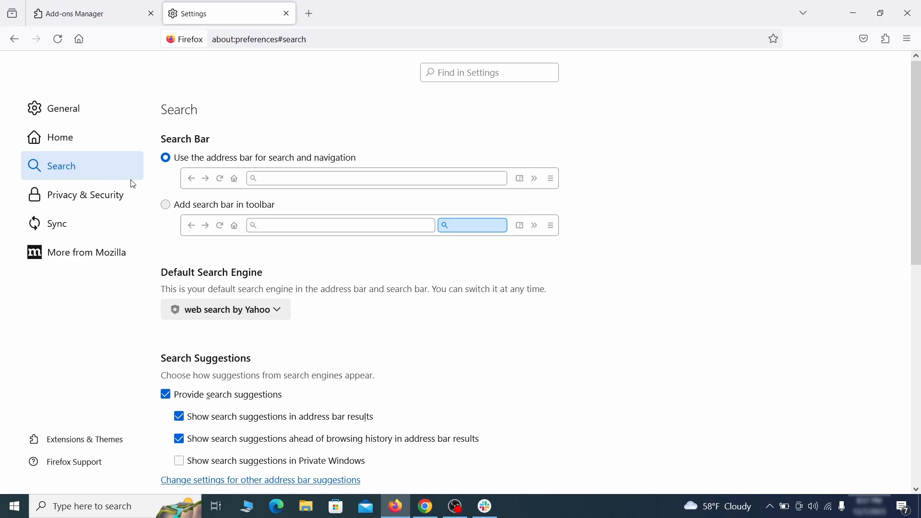
pyautogui.scroll(-2, 468, 281)
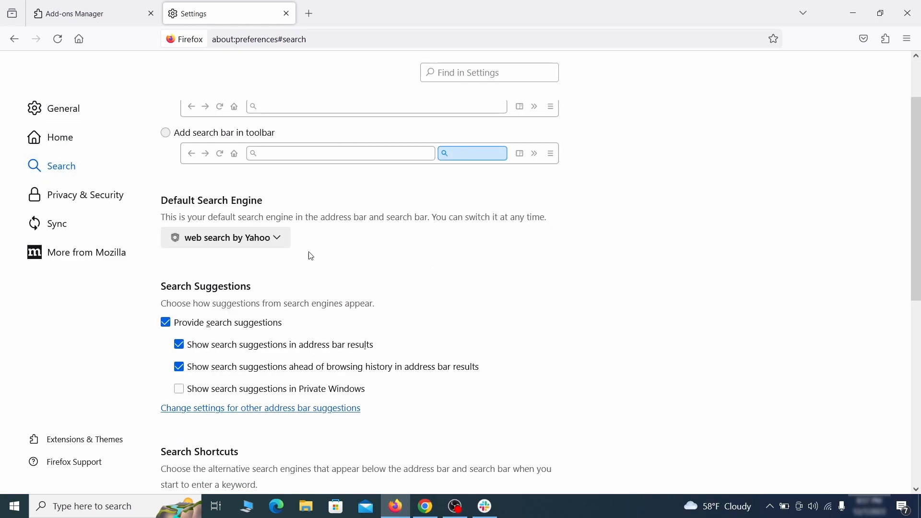
pyautogui.click(273, 242)
pyautogui.click(267, 258)
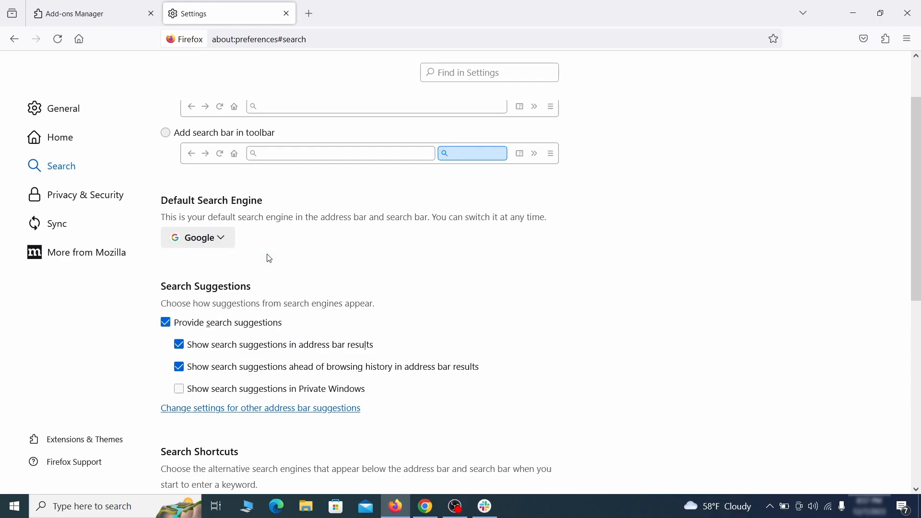
# Remove the web search by Yahoo engine with the Safeplex Search keyword from the search shortcuts
pyautogui.scroll(-5, 460, 265)
pyautogui.scroll(-3, 502, 244)
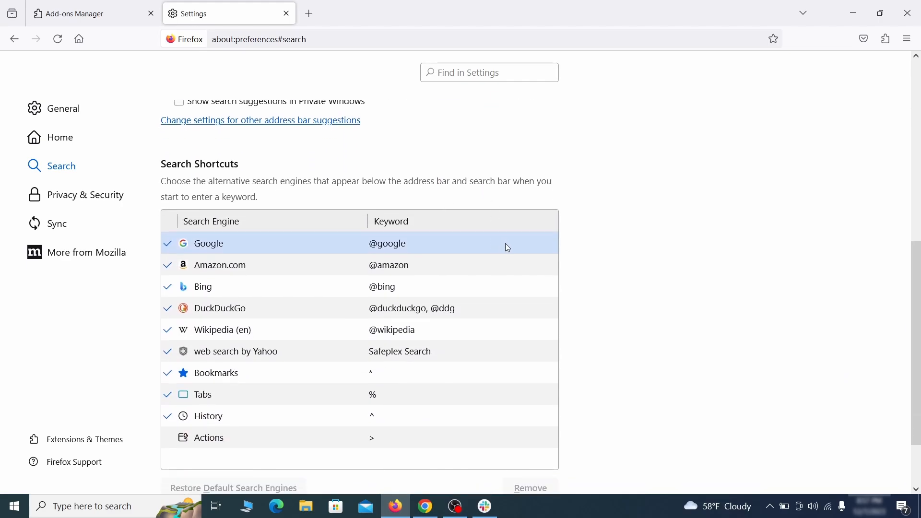
pyautogui.scroll(-3, 504, 243)
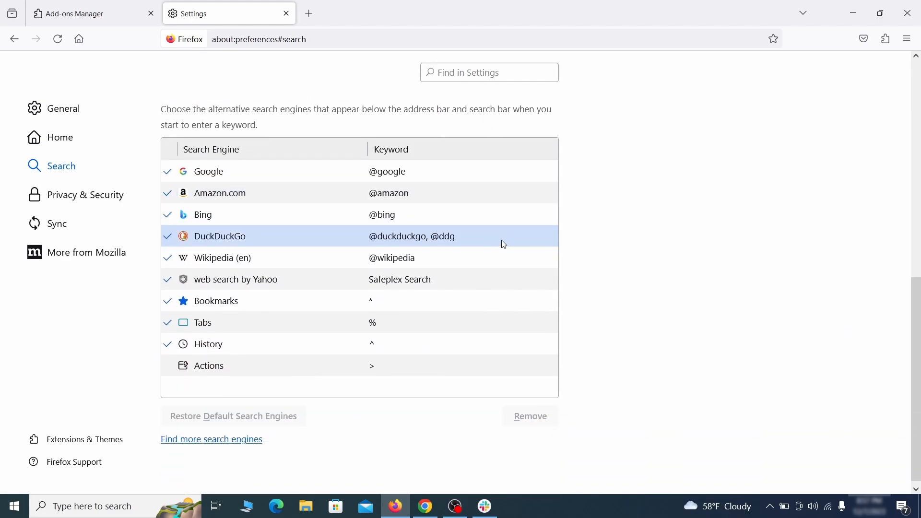
pyautogui.click(457, 284)
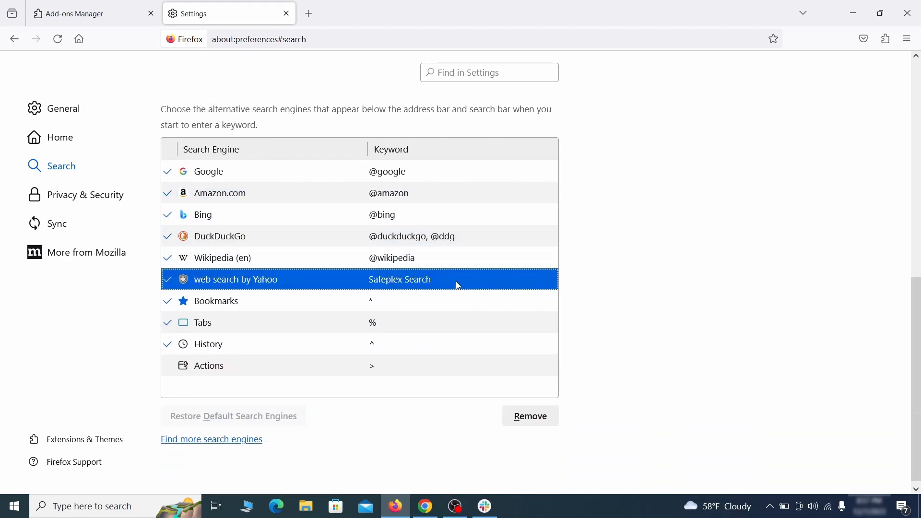
pyautogui.click(551, 427)
pyautogui.scroll(3, 436, 300)
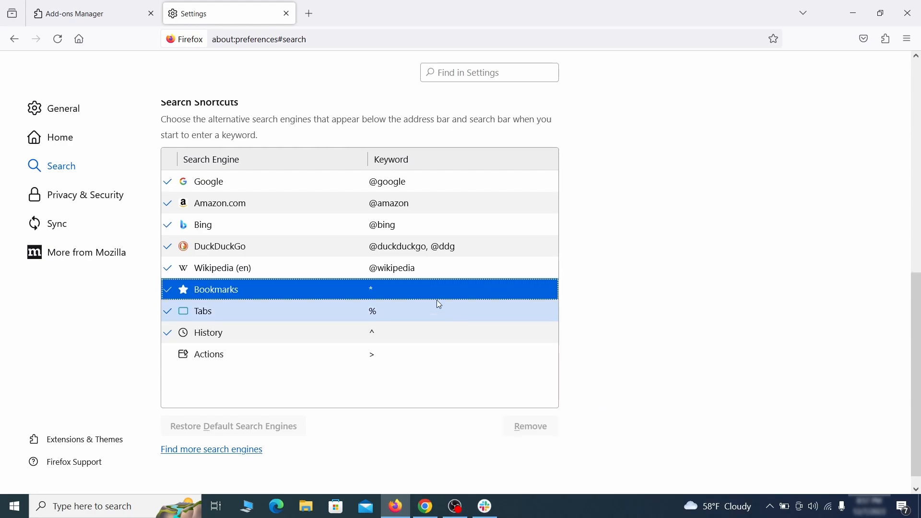
# Clear all cookies and site data together with the cached web content in the privacy settings and confirm the deletion
pyautogui.click(88, 192)
pyautogui.scroll(-10, 612, 221)
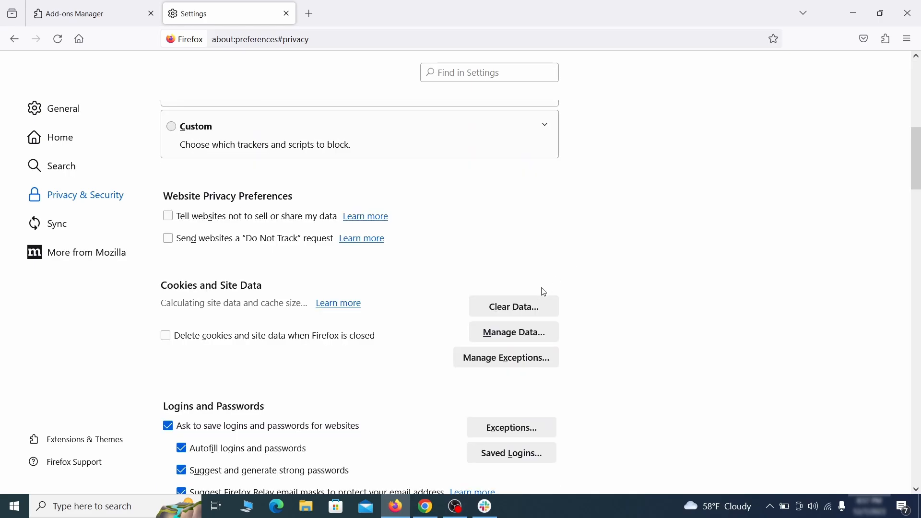
pyautogui.click(526, 307)
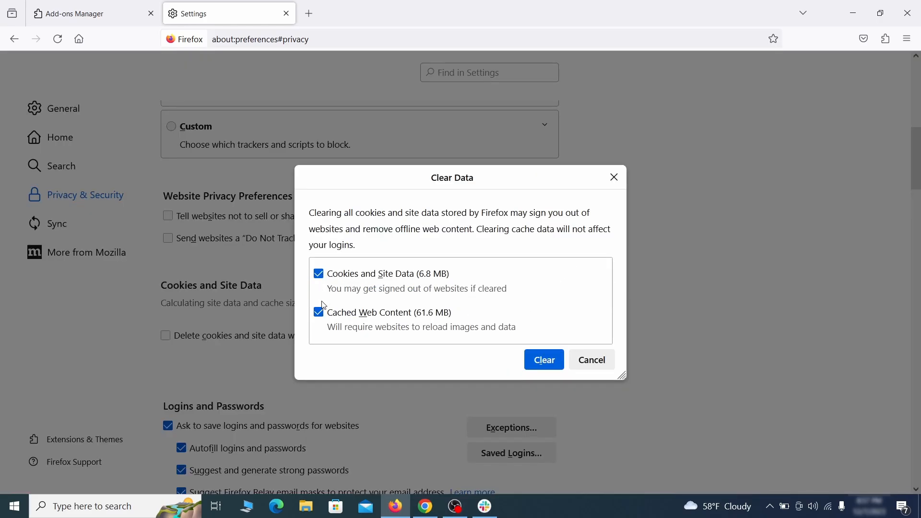
pyautogui.click(560, 360)
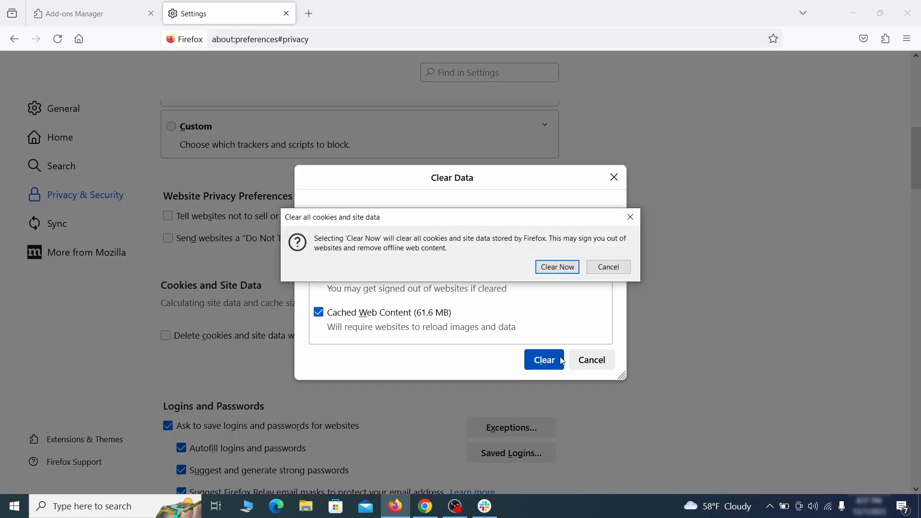
pyautogui.click(559, 267)
# Open the notification permission settings in the privacy and security preferences
pyautogui.scroll(-5, 624, 294)
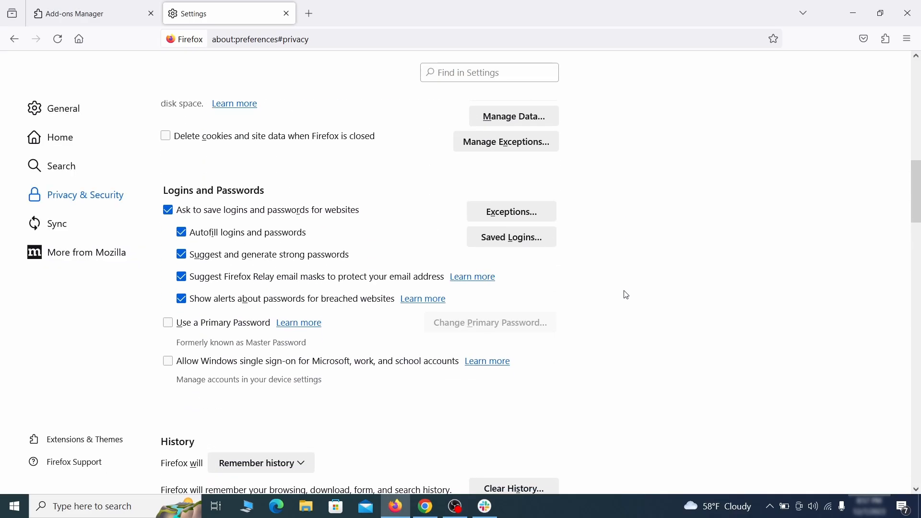
pyautogui.scroll(-10, 626, 295)
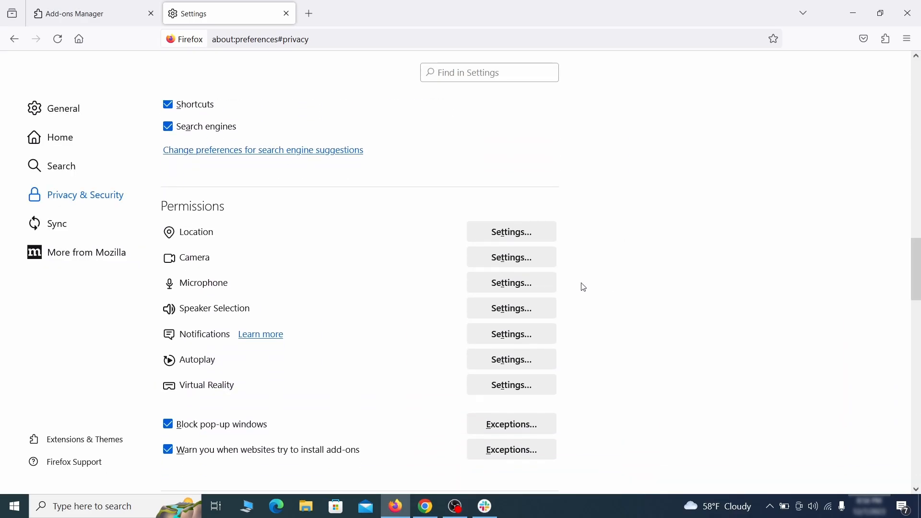
pyautogui.click(532, 338)
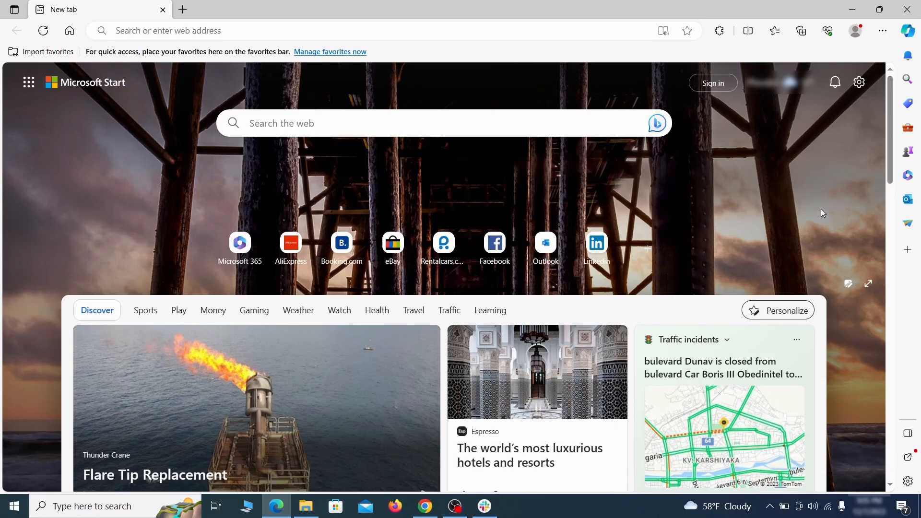
# In Microsoft Edge's extension manager, turn off the Quidco Cashback Reminder extension and request its removal
pyautogui.click(883, 30)
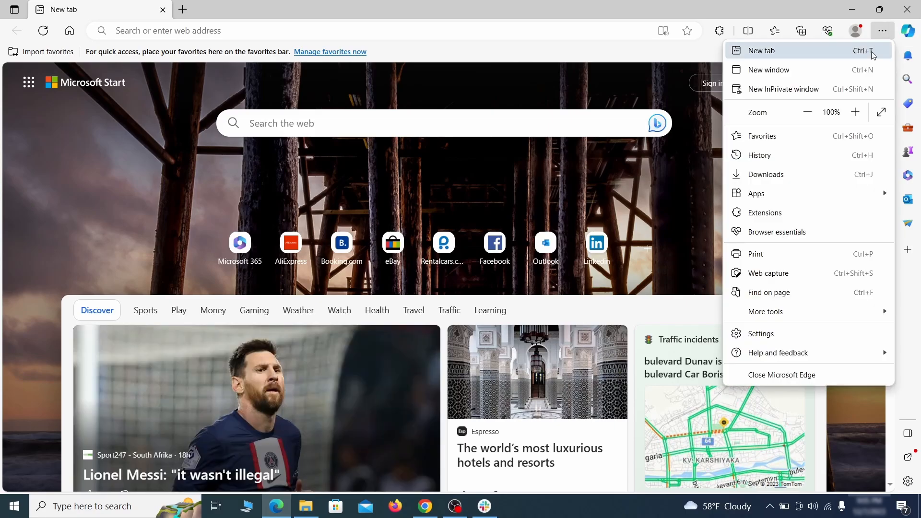
pyautogui.click(791, 212)
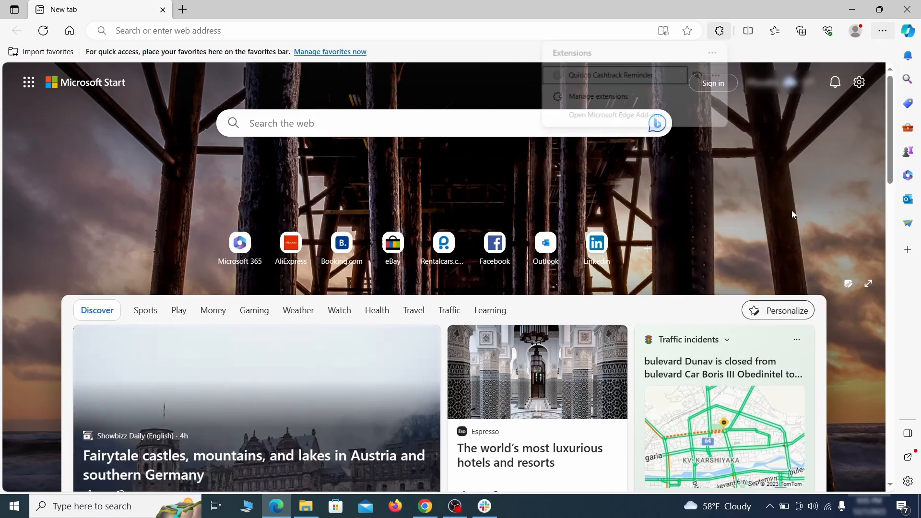
pyautogui.click(595, 98)
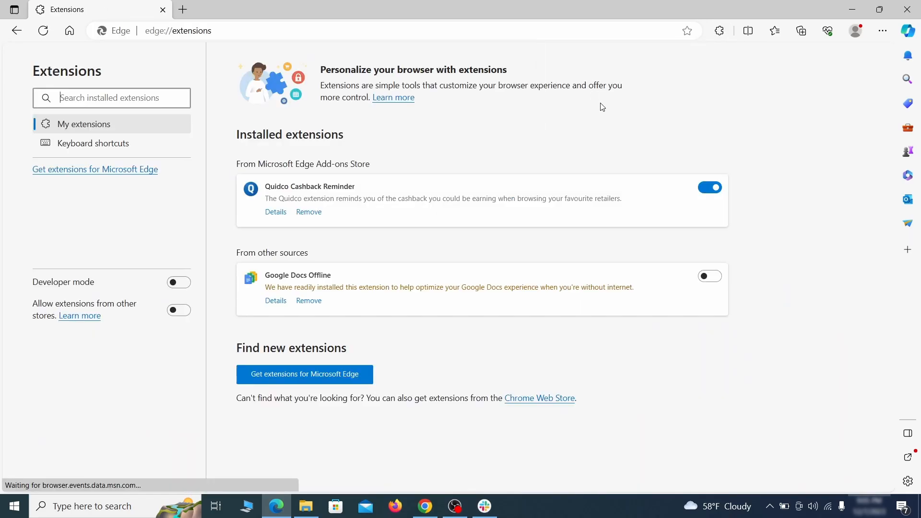
pyautogui.click(712, 189)
pyautogui.click(308, 214)
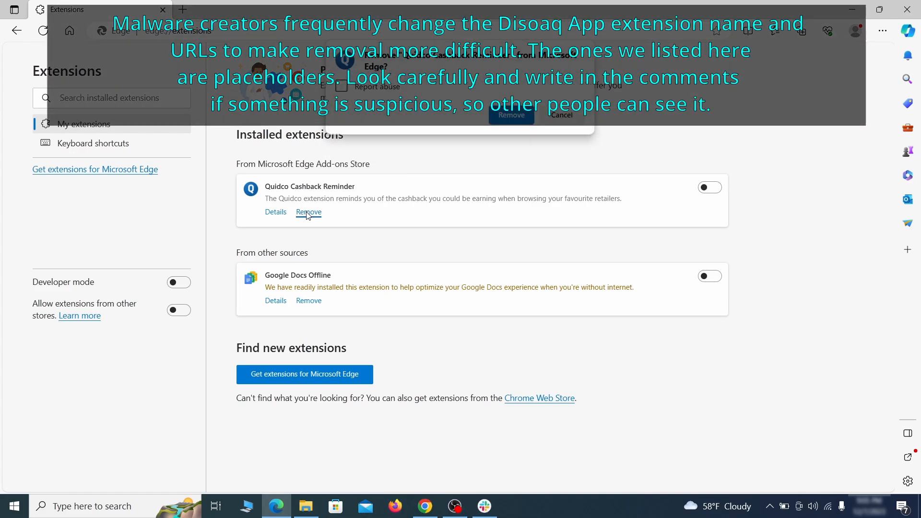
# In a new tab's privacy settings, clear the last hour's browsing data, including history, cookies, cached files and site permissions
pyautogui.hotkey('ctrl', 't')
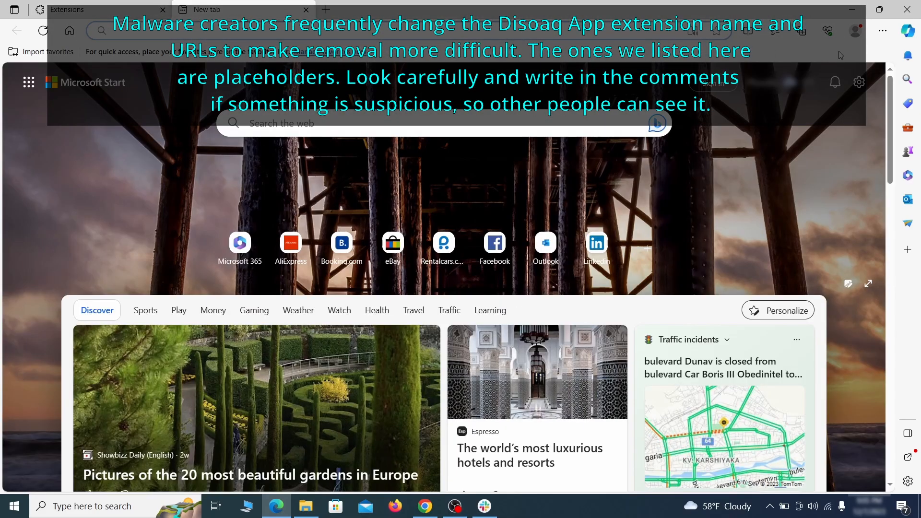
pyautogui.click(882, 31)
pyautogui.click(765, 331)
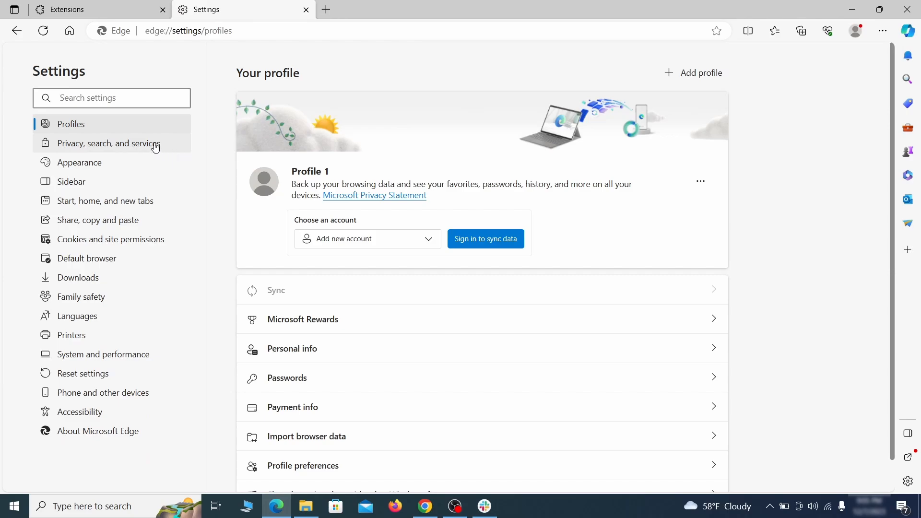
pyautogui.click(156, 147)
pyautogui.scroll(-4, 499, 293)
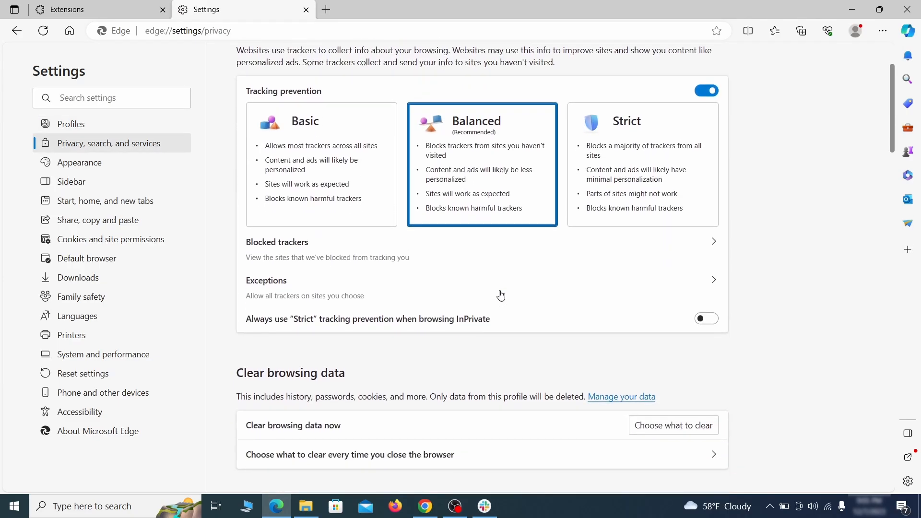
pyautogui.click(689, 334)
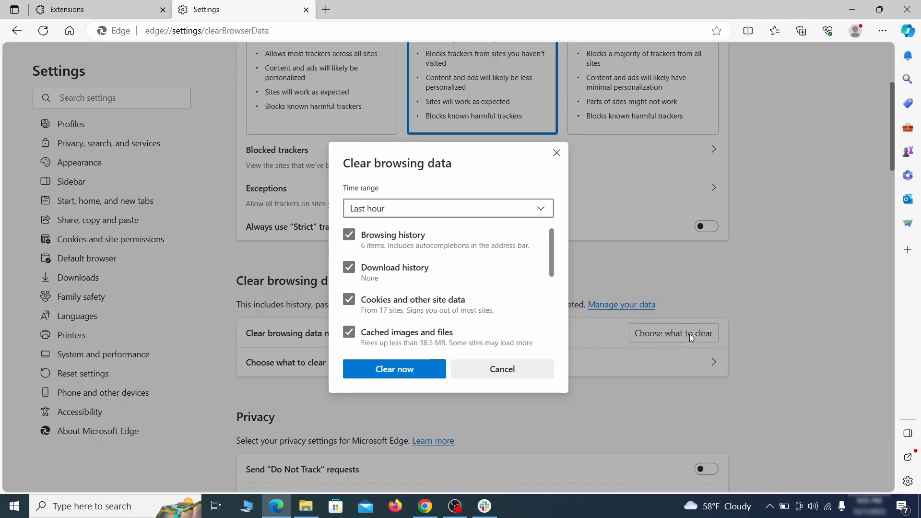
pyautogui.scroll(-5, 368, 233)
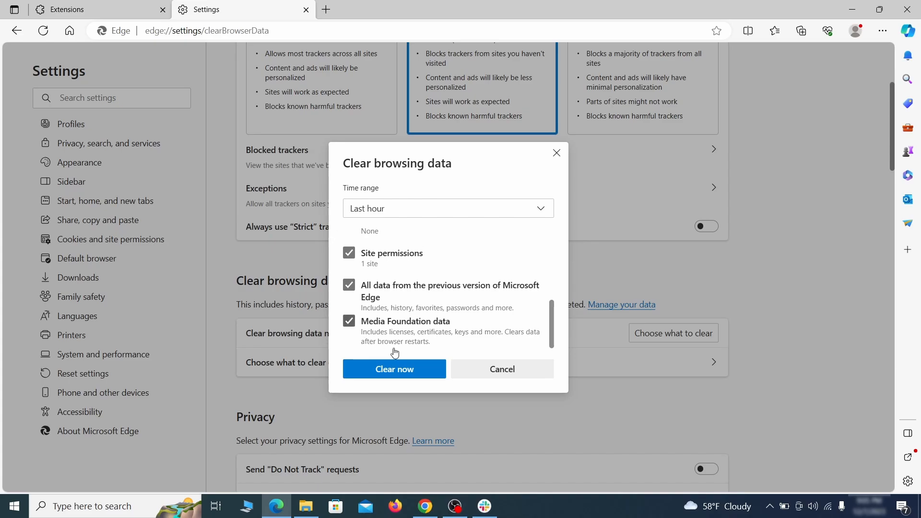
pyautogui.click(431, 372)
# Set Google as the search engine used in the address bar
pyautogui.scroll(-15, 595, 273)
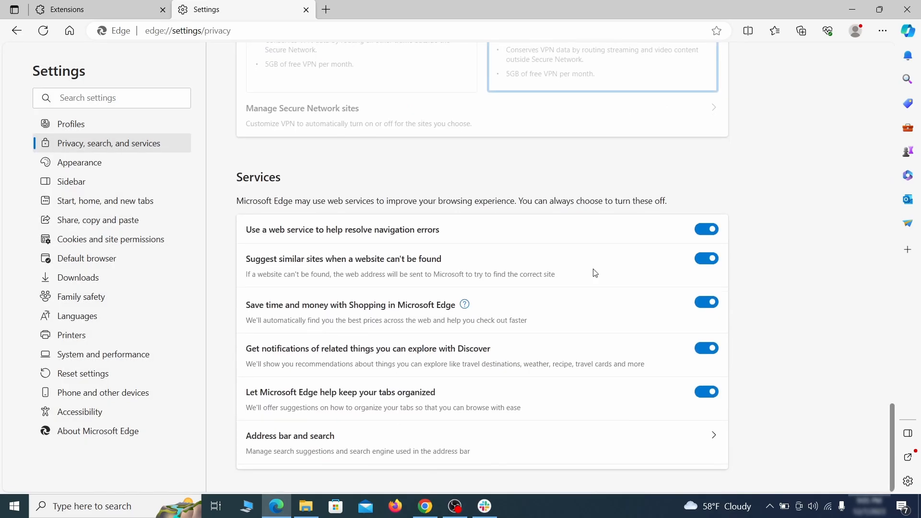
pyautogui.click(527, 450)
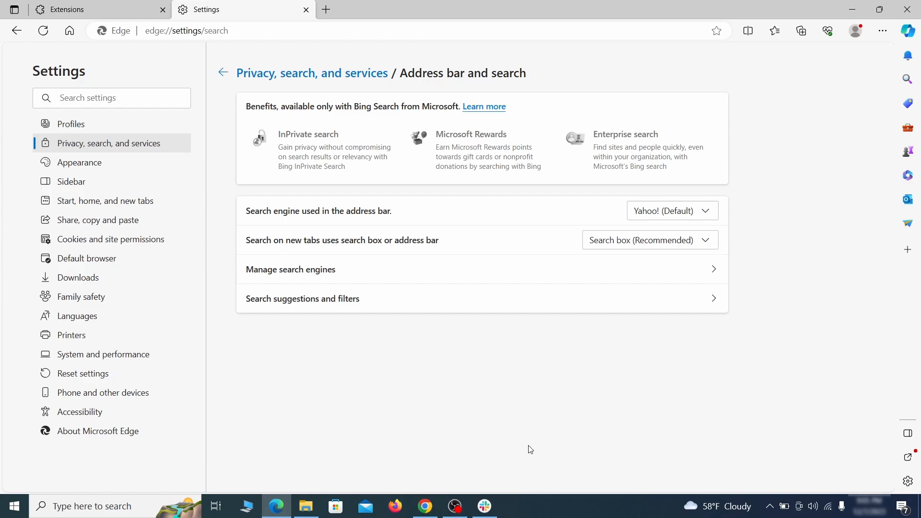
pyautogui.click(709, 212)
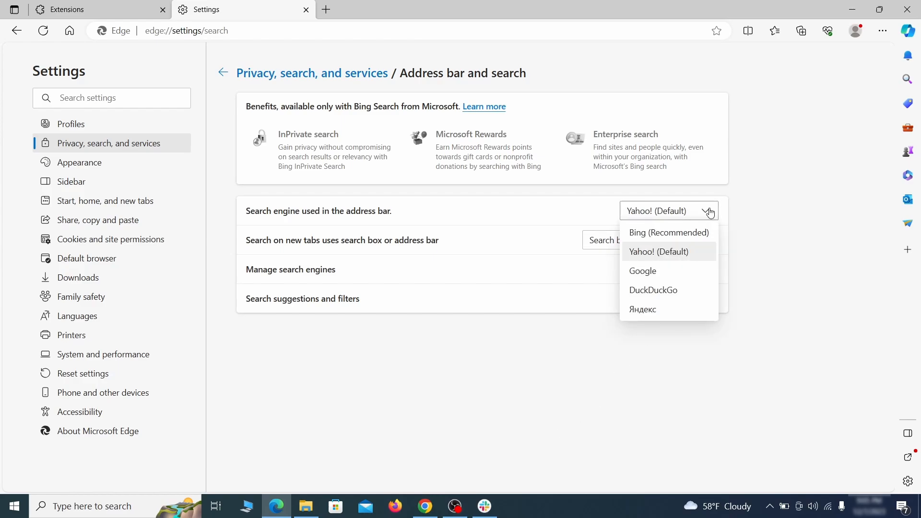
pyautogui.click(683, 269)
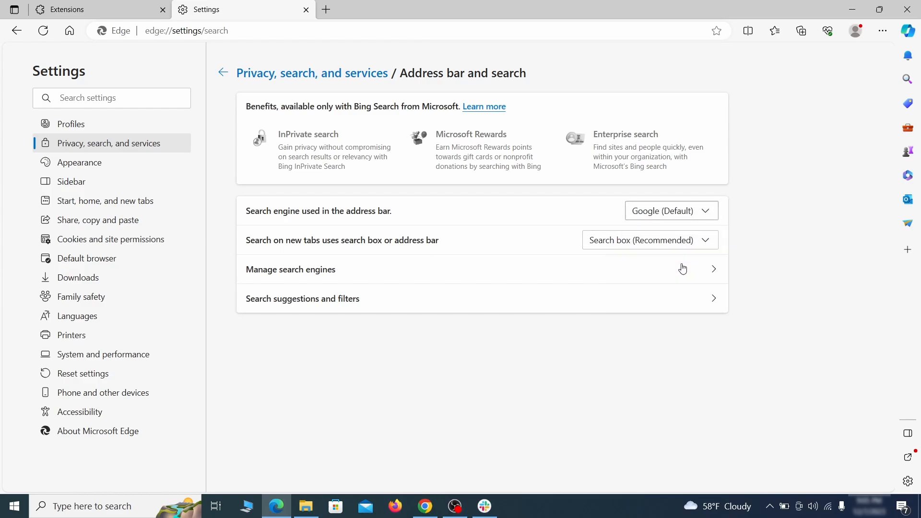
# Remove ExampleRougeURL.com from the list of address bar search engines
pyautogui.click(355, 277)
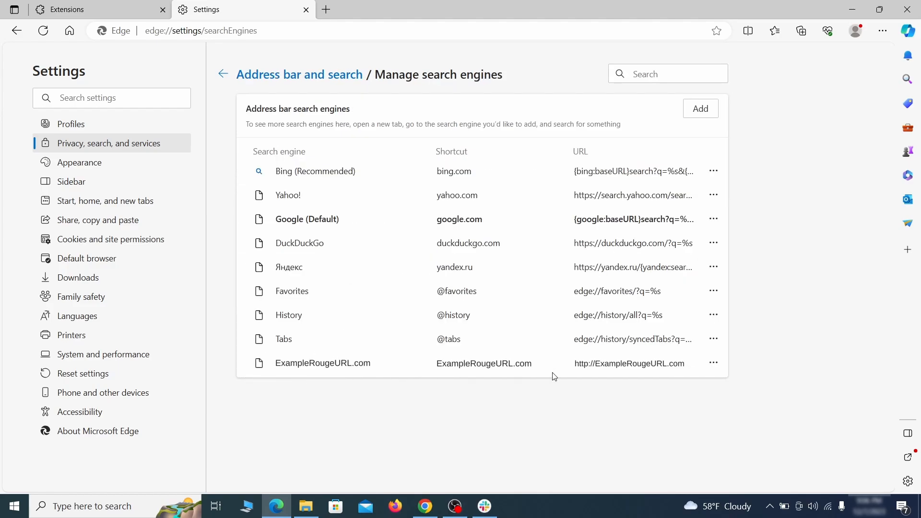
pyautogui.click(714, 364)
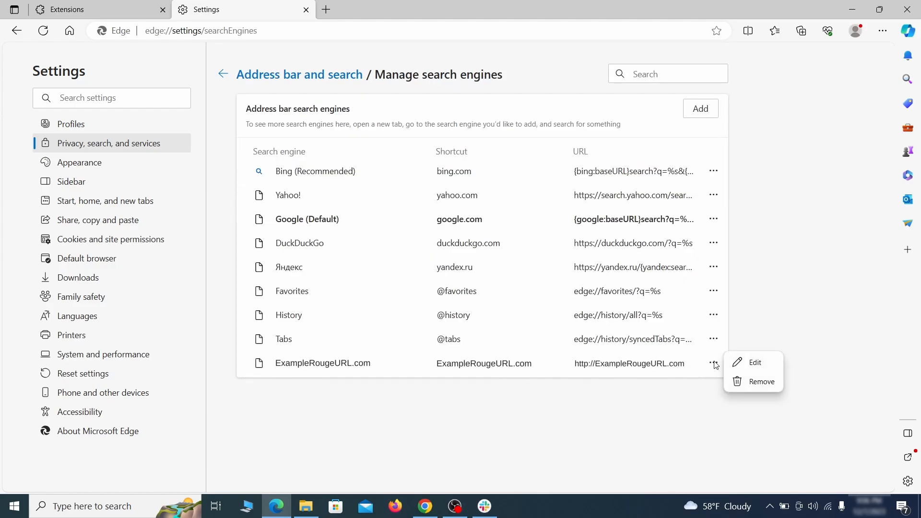
pyautogui.click(764, 384)
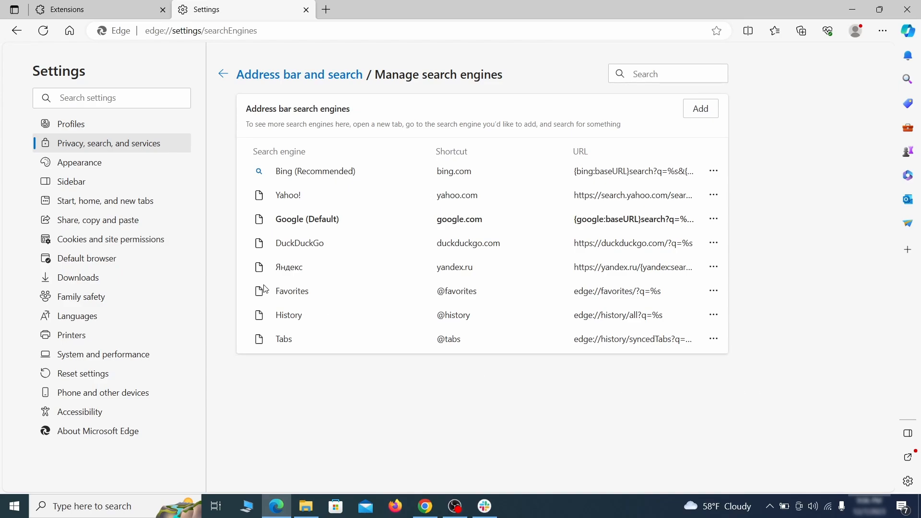
# Delete the ExampleRougeURL.com page from the pages that open when Edge starts
pyautogui.click(115, 201)
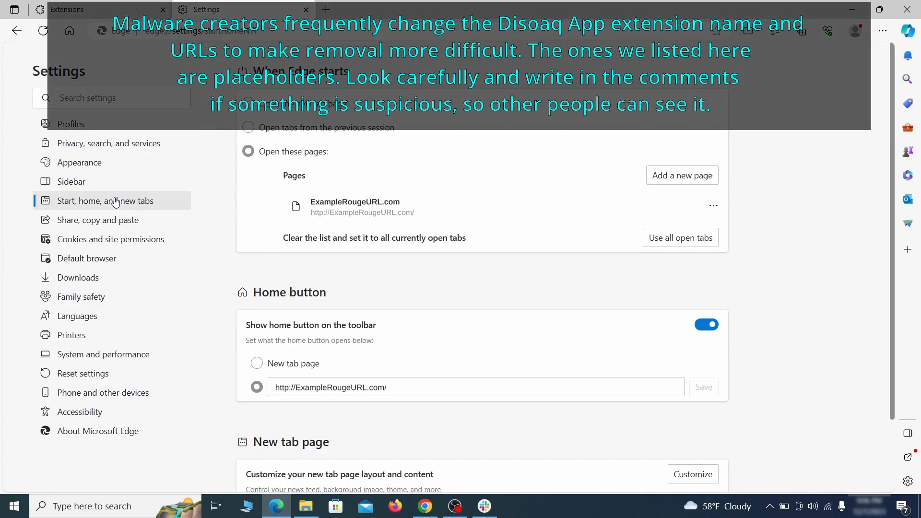
pyautogui.click(713, 211)
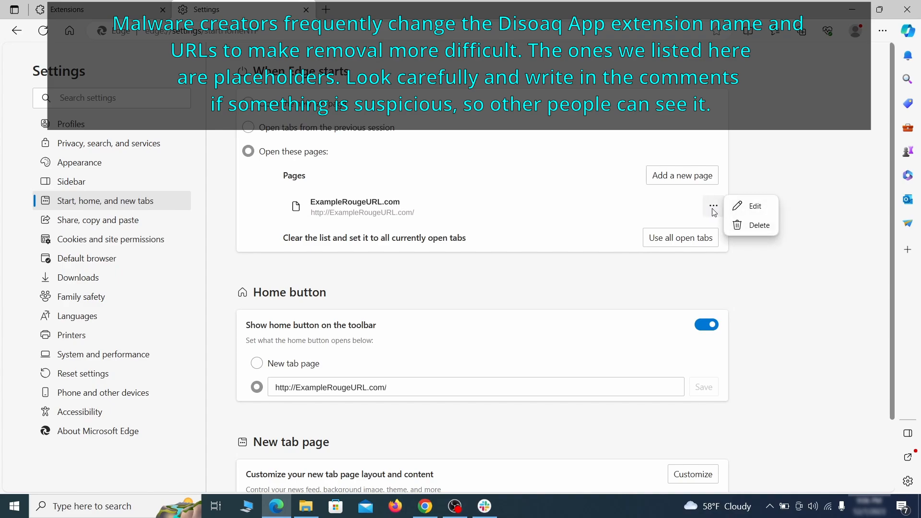
pyautogui.click(752, 226)
# Erase the custom home button URL and set the home button to open the new tab page
pyautogui.click(403, 344)
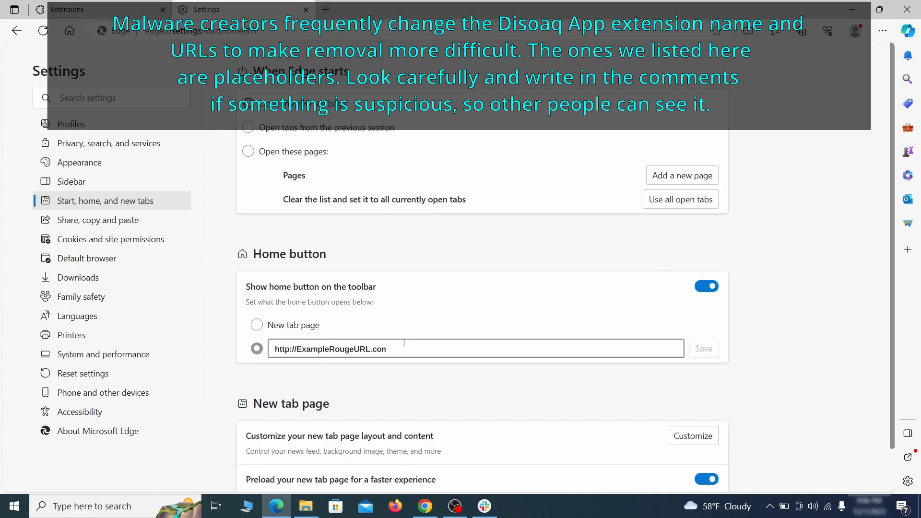
pyautogui.tripleClick(400, 344)
pyautogui.press('BackSpace')
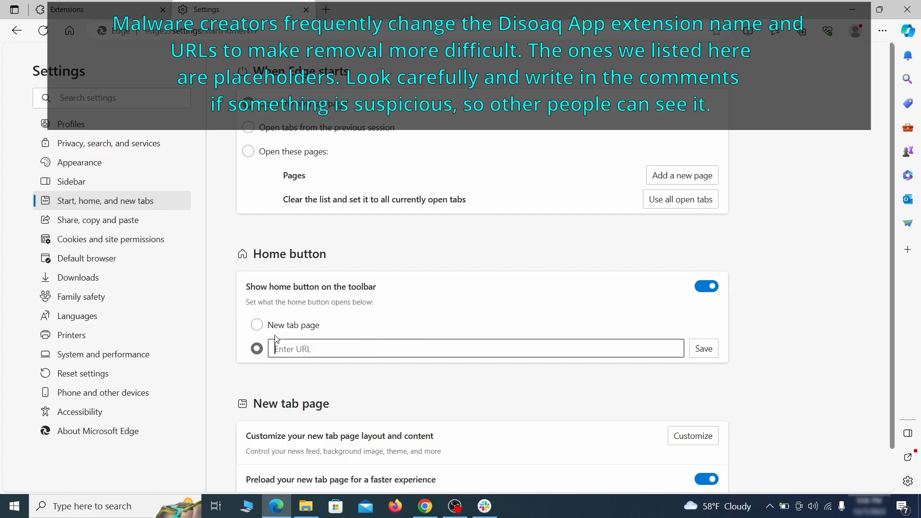
pyautogui.click(256, 325)
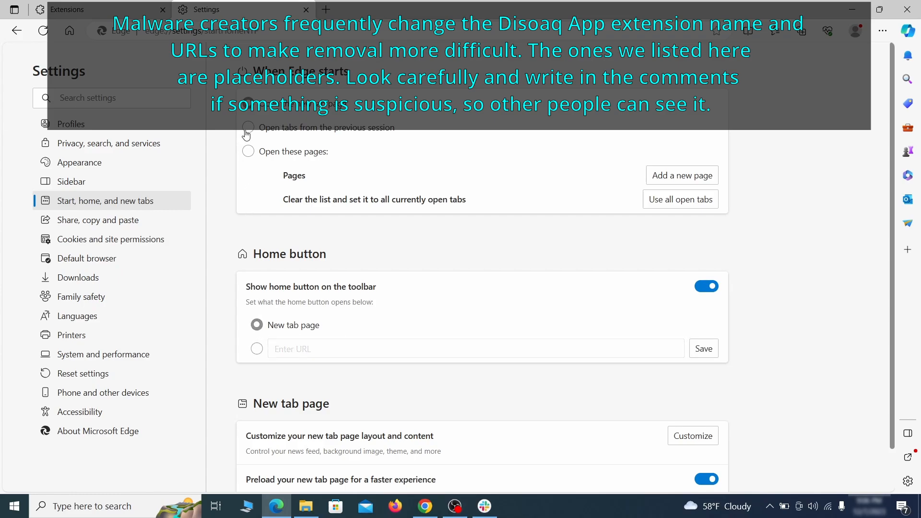
# Remove ExampleRougeURL.com from the sites allowed to send notifications in the site permissions
pyautogui.click(165, 239)
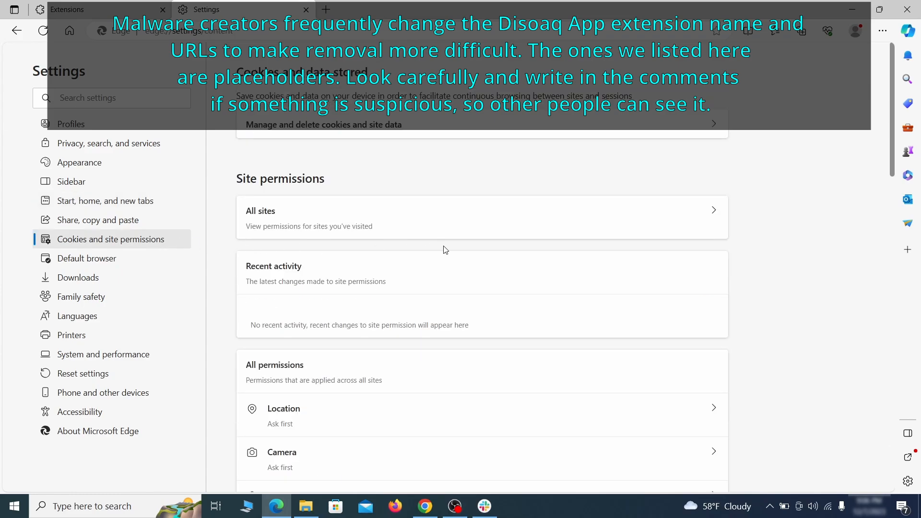
pyautogui.scroll(-5, 445, 249)
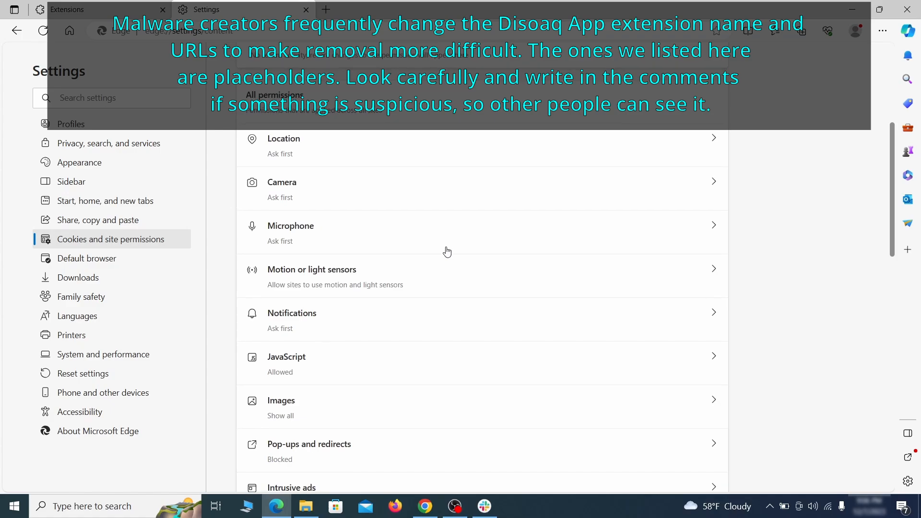
pyautogui.scroll(-1, 447, 252)
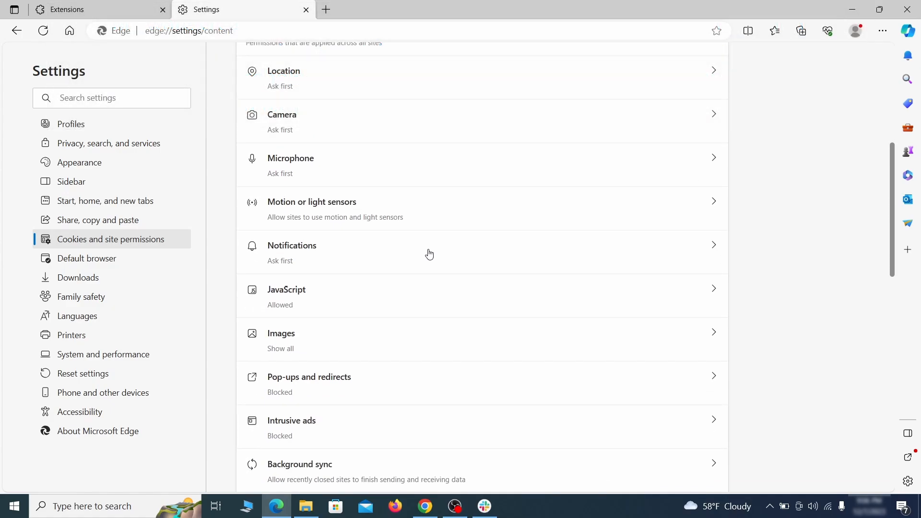
pyautogui.click(429, 255)
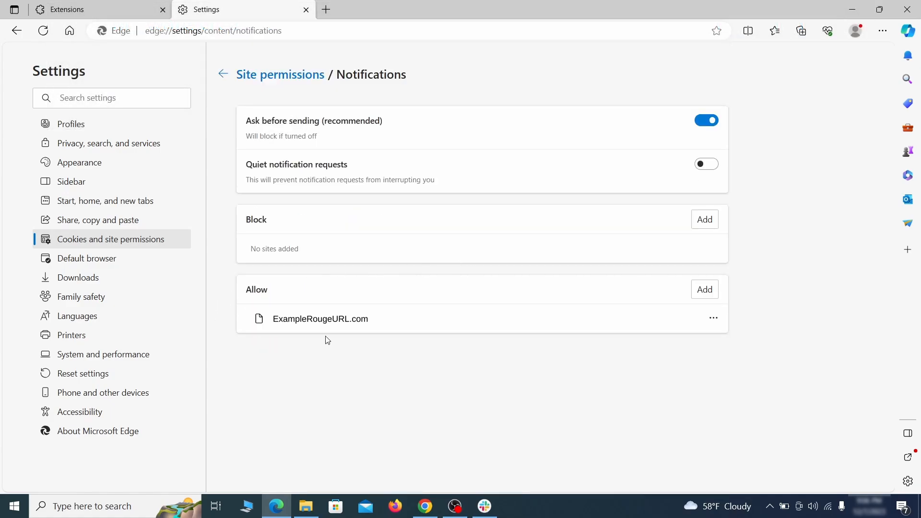
pyautogui.click(713, 318)
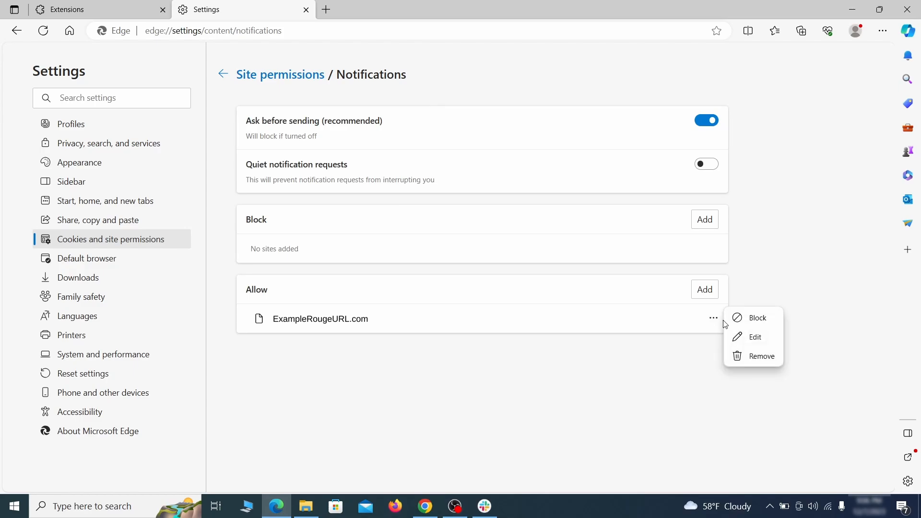
pyautogui.click(756, 358)
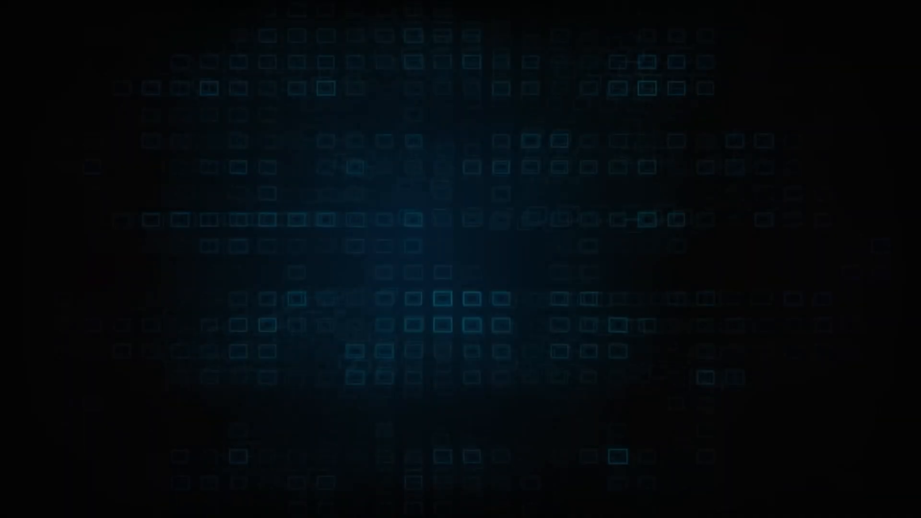